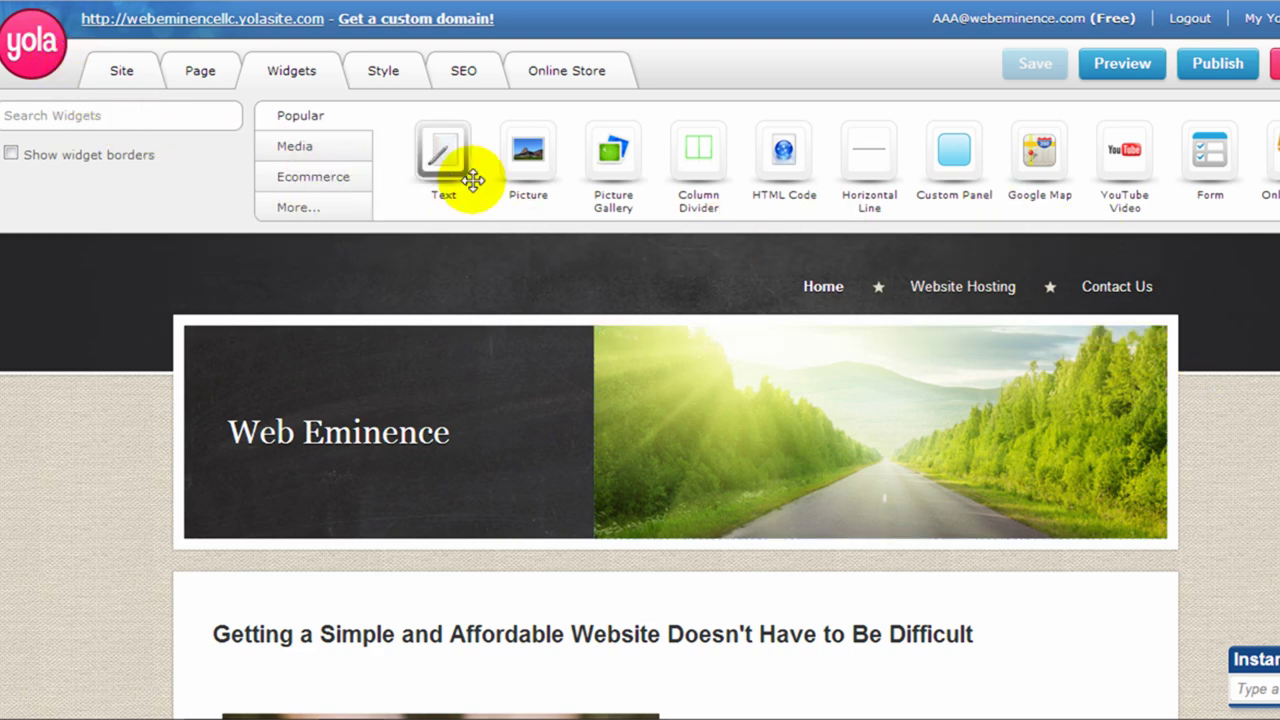
Look over the available widgets and examine the heading and picture widgets on the home page
{"action": "mouse_move", "coordinate": [866, 150]}
{"action": "left_mouse_down"}
{"action": "mouse_move", "coordinate": [730, 451]}
{"action": "mouse_move", "coordinate": [672, 532]}
{"action": "mouse_move", "coordinate": [640, 660]}
{"action": "mouse_move", "coordinate": [888, 78]}
{"action": "mouse_move", "coordinate": [851, 243]}
{"action": "mouse_move", "coordinate": [863, 134]}
{"action": "left_mouse_up"}
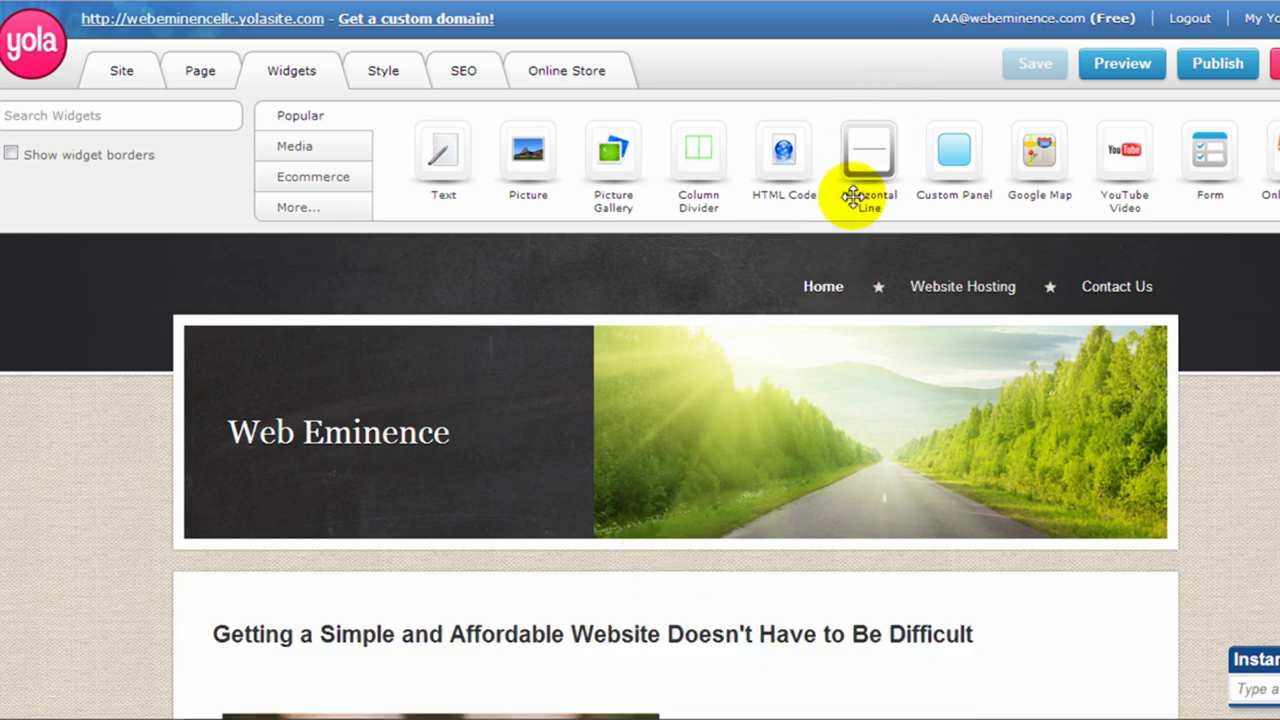
{"action": "scroll", "coordinate": [935, 310], "scroll_direction": "down", "scroll_amount": 3}
{"action": "scroll", "coordinate": [935, 310], "scroll_direction": "down", "scroll_amount": 1}
{"action": "left_click", "coordinate": [834, 314]}
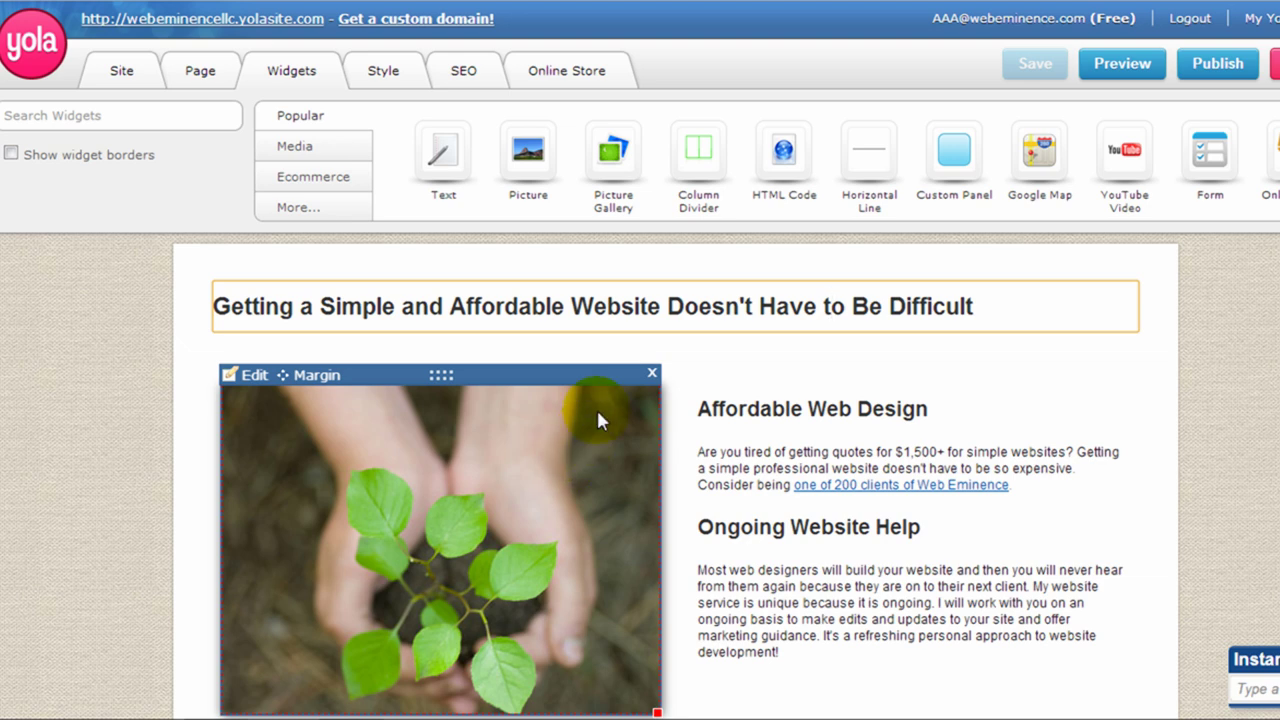
{"action": "left_click_drag", "start_coordinate": [443, 374], "coordinate": [531, 402]}
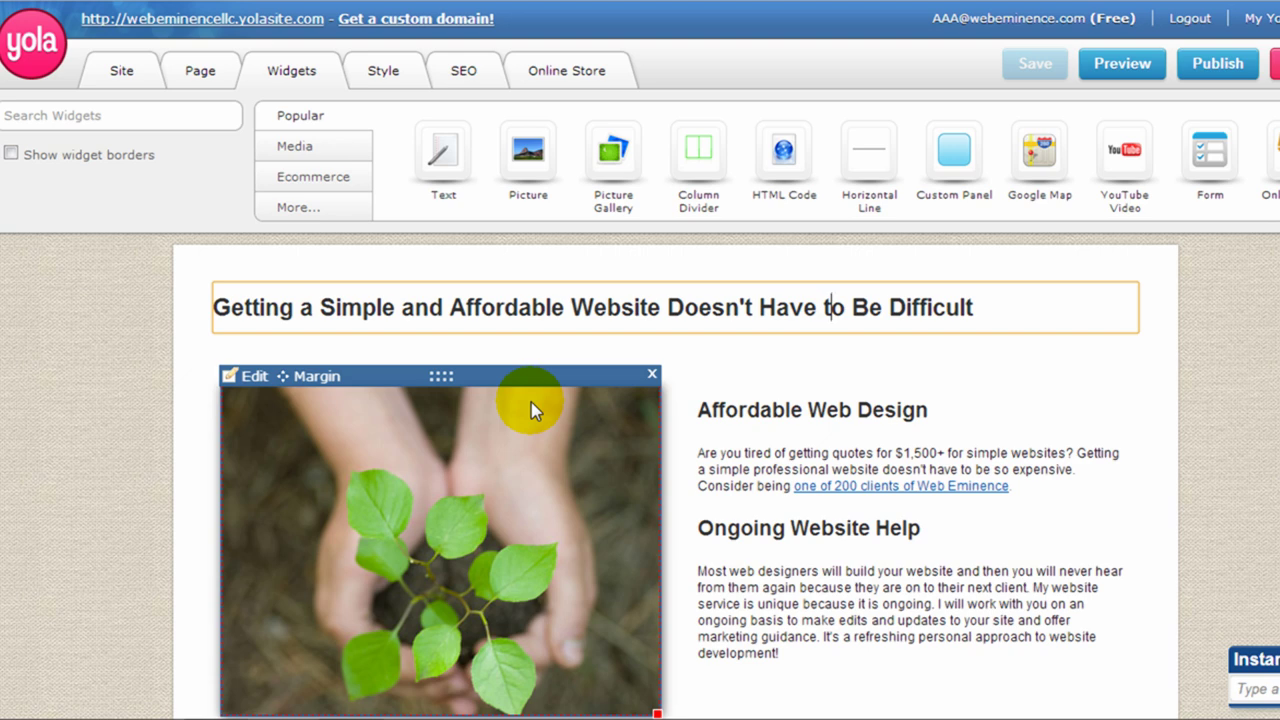
{"action": "scroll", "coordinate": [531, 402], "scroll_direction": "up", "scroll_amount": 3}
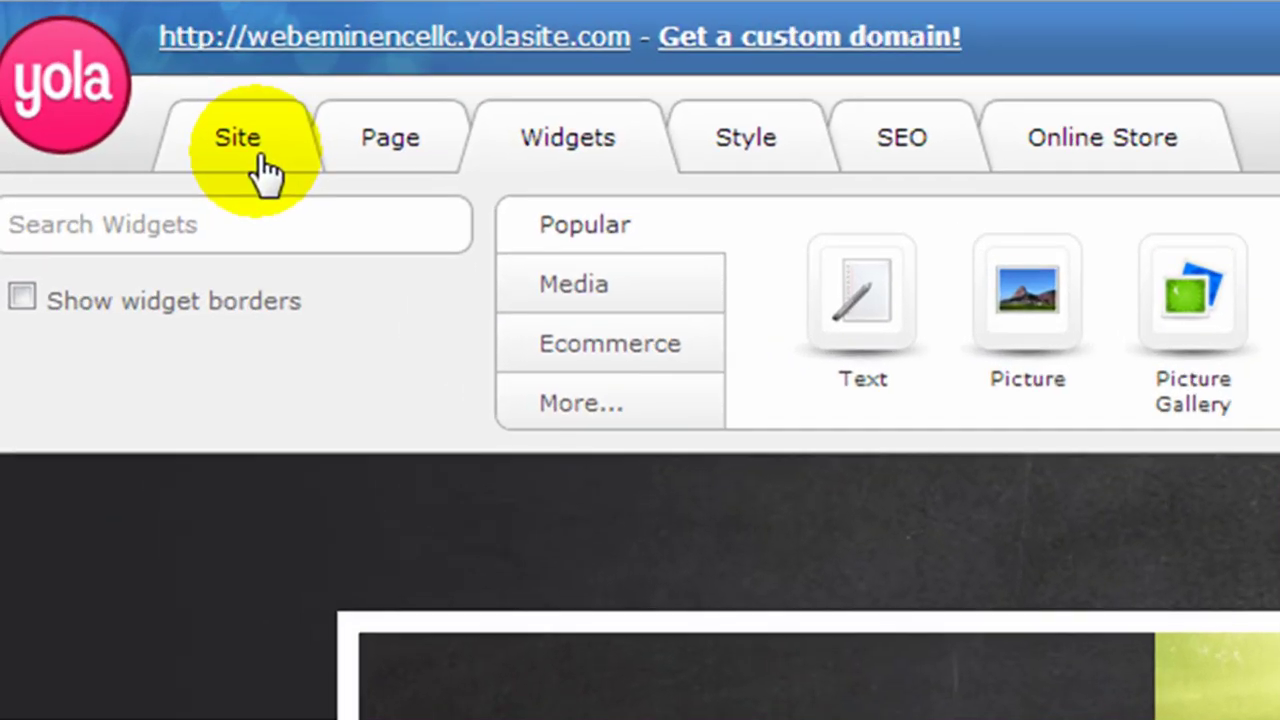
Review the site-level options for properties, publishing and content, including mobile publishing and Site CSS
{"action": "left_click", "coordinate": [257, 160]}
{"action": "left_click", "coordinate": [636, 247]}
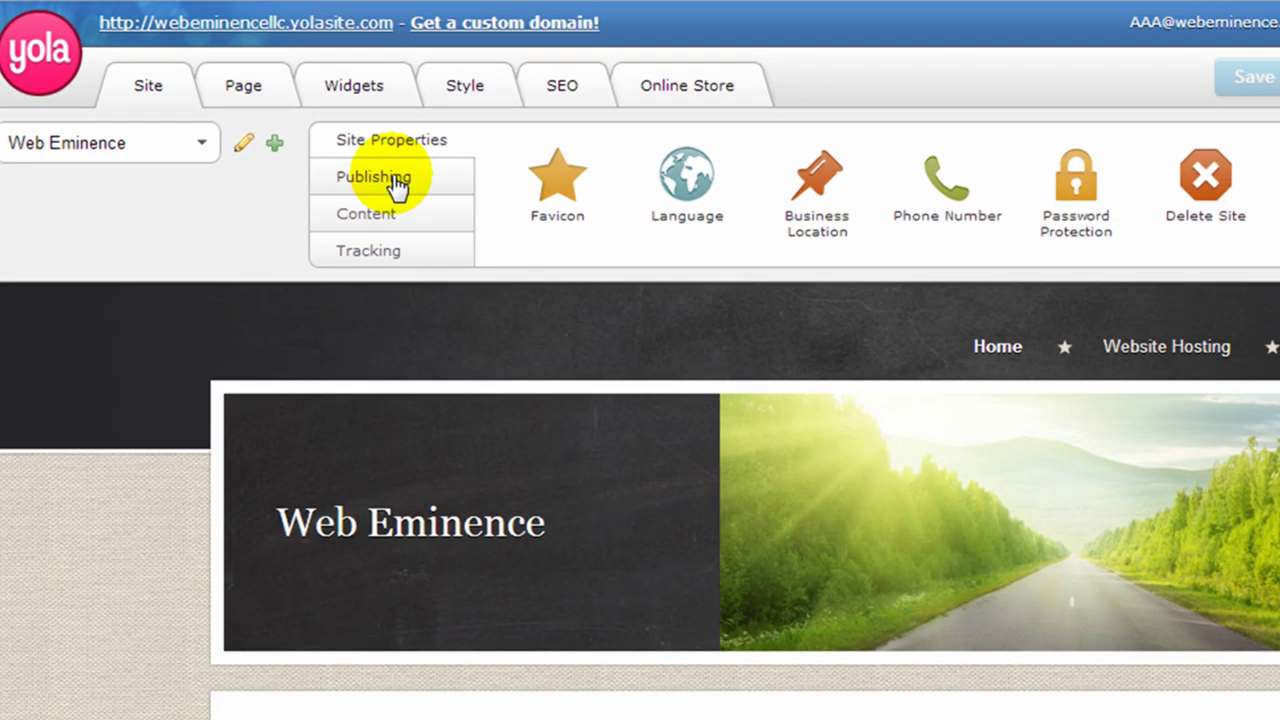
{"action": "left_click", "coordinate": [638, 290]}
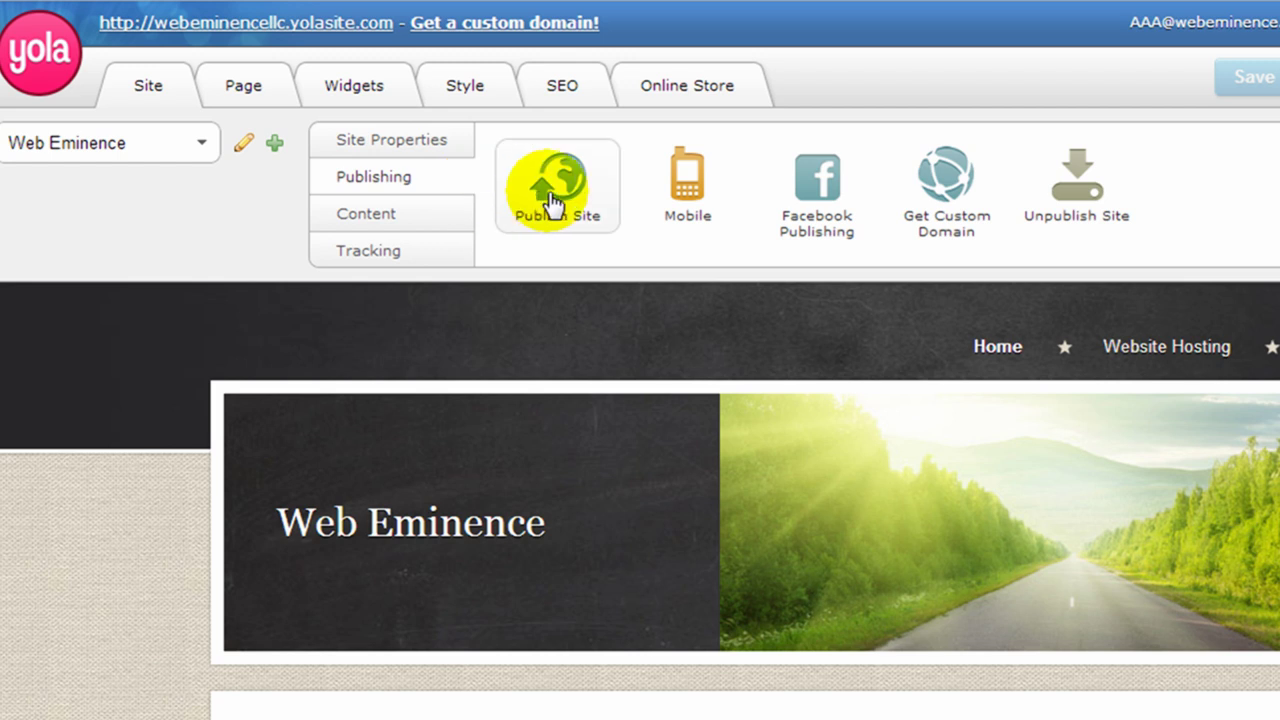
{"action": "mouse_move", "coordinate": [726, 212]}
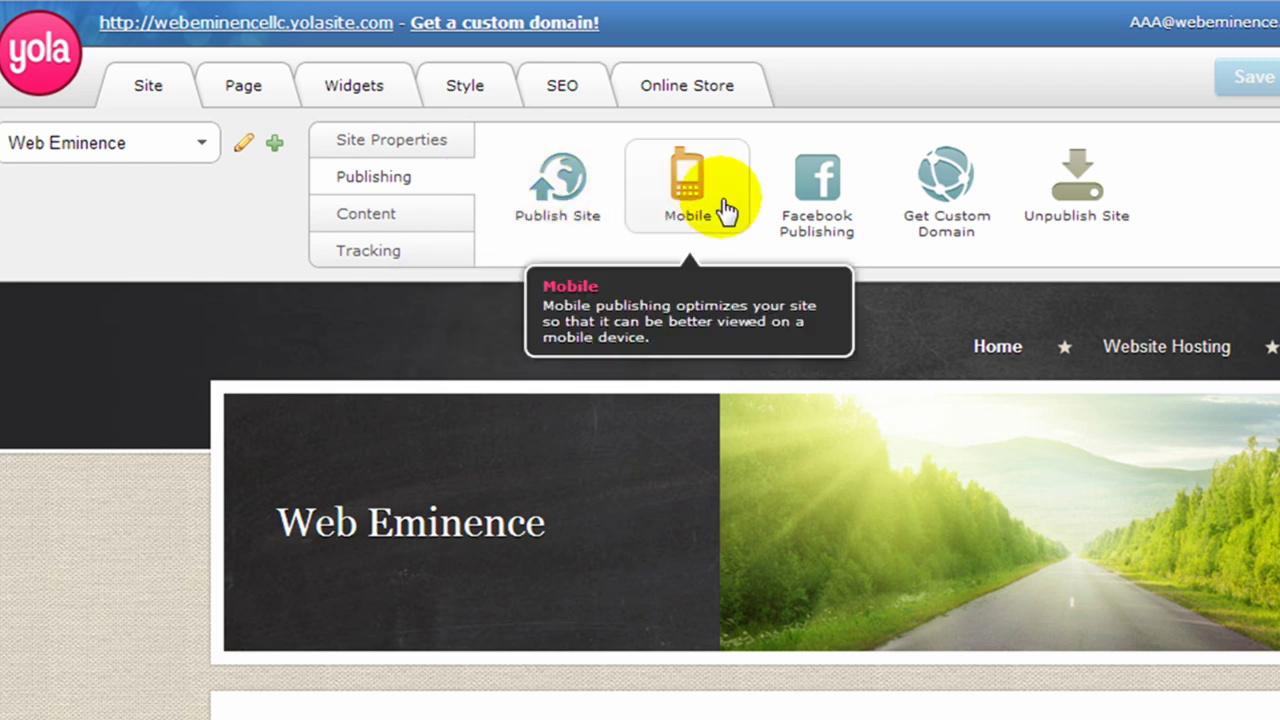
{"action": "left_click", "coordinate": [349, 220]}
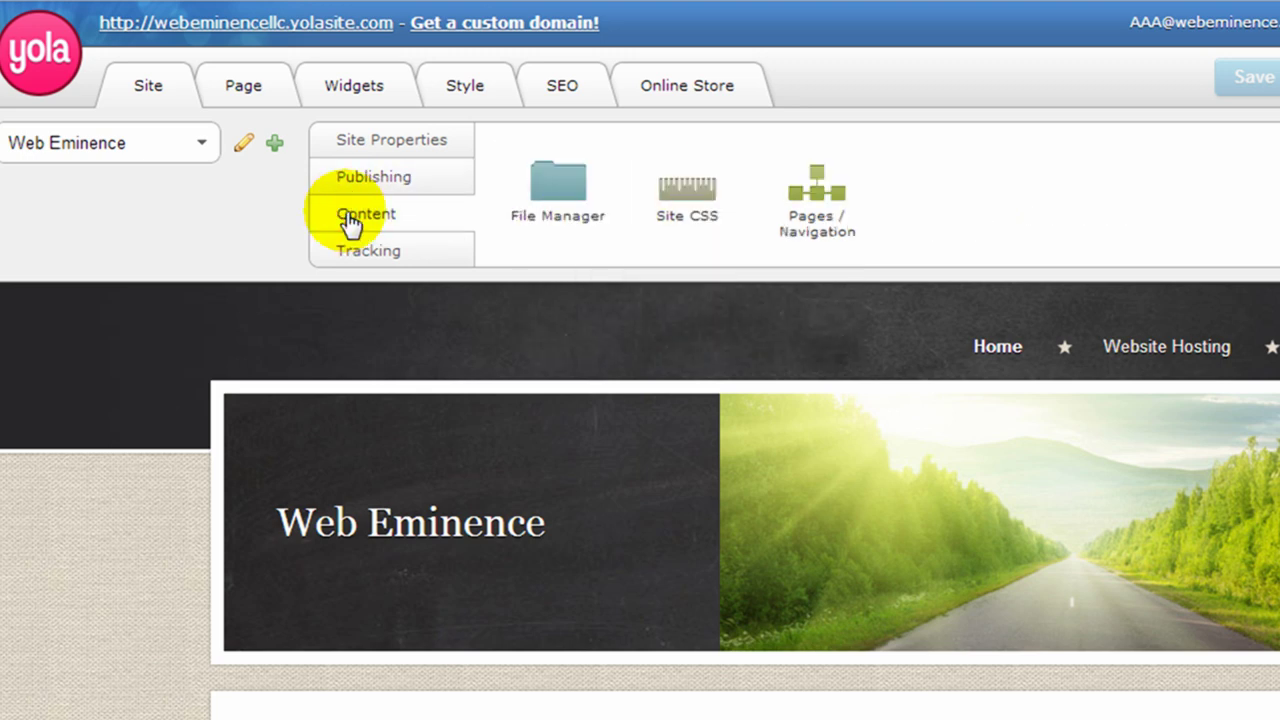
{"action": "mouse_move", "coordinate": [706, 209]}
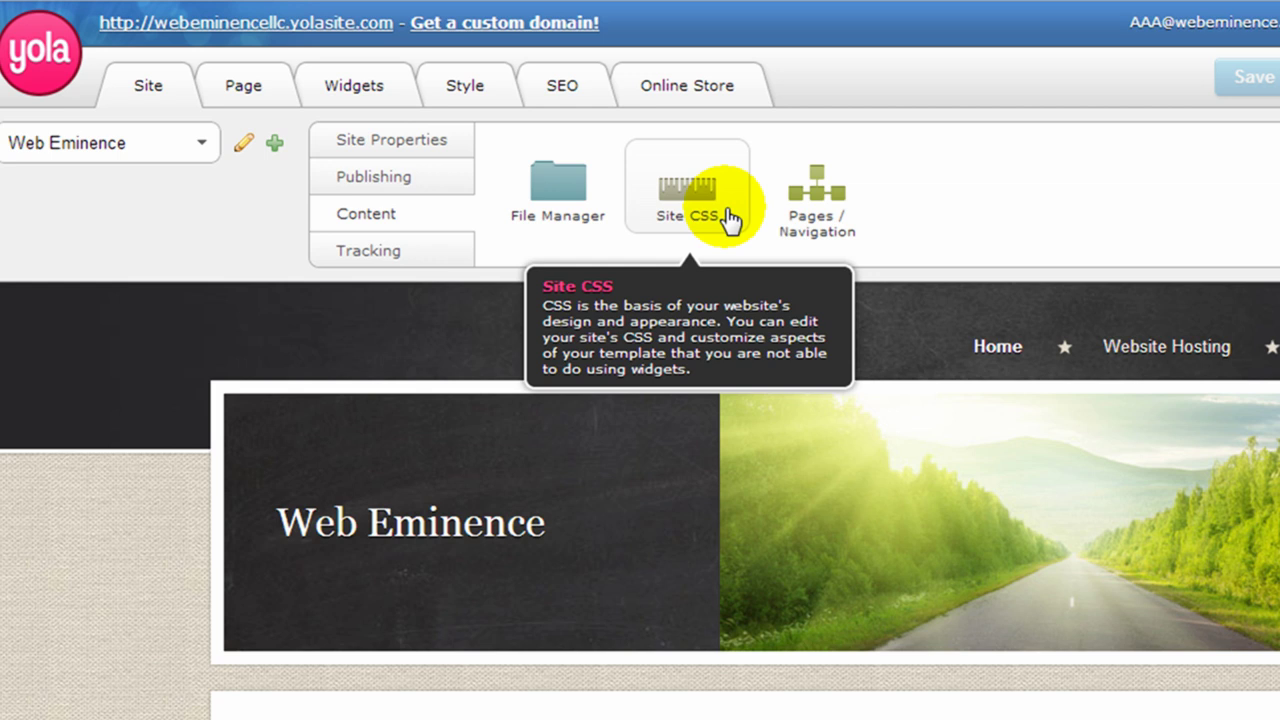
Try to add a new page in the Page Manager, decline the upgrade offer and close the manager
{"action": "left_click", "coordinate": [845, 200]}
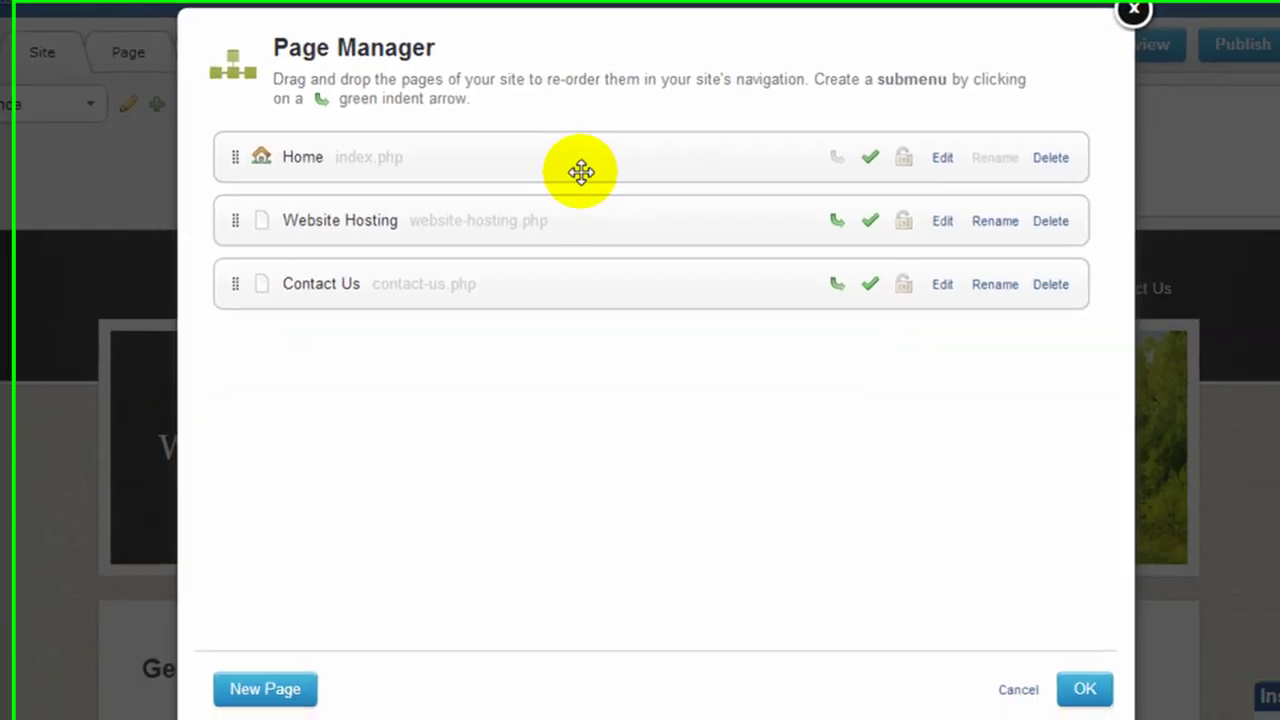
{"action": "left_click_drag", "start_coordinate": [534, 206], "coordinate": [563, 206]}
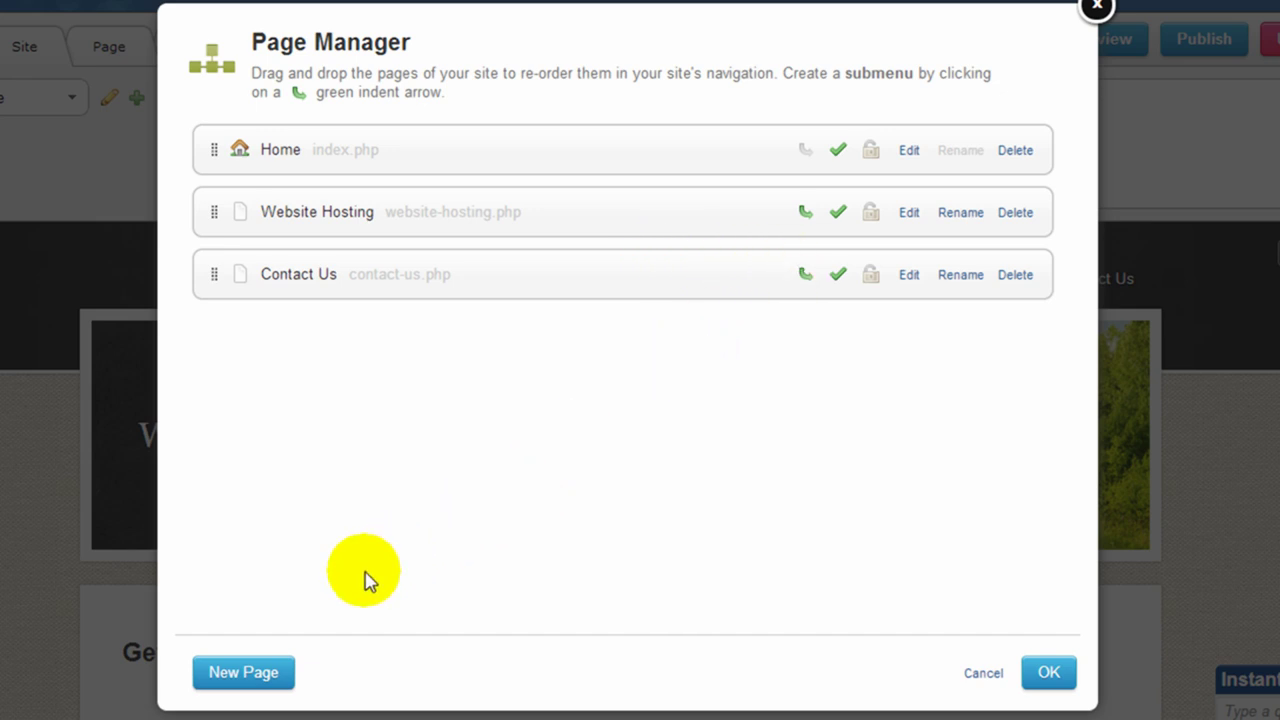
{"action": "left_click", "coordinate": [252, 672]}
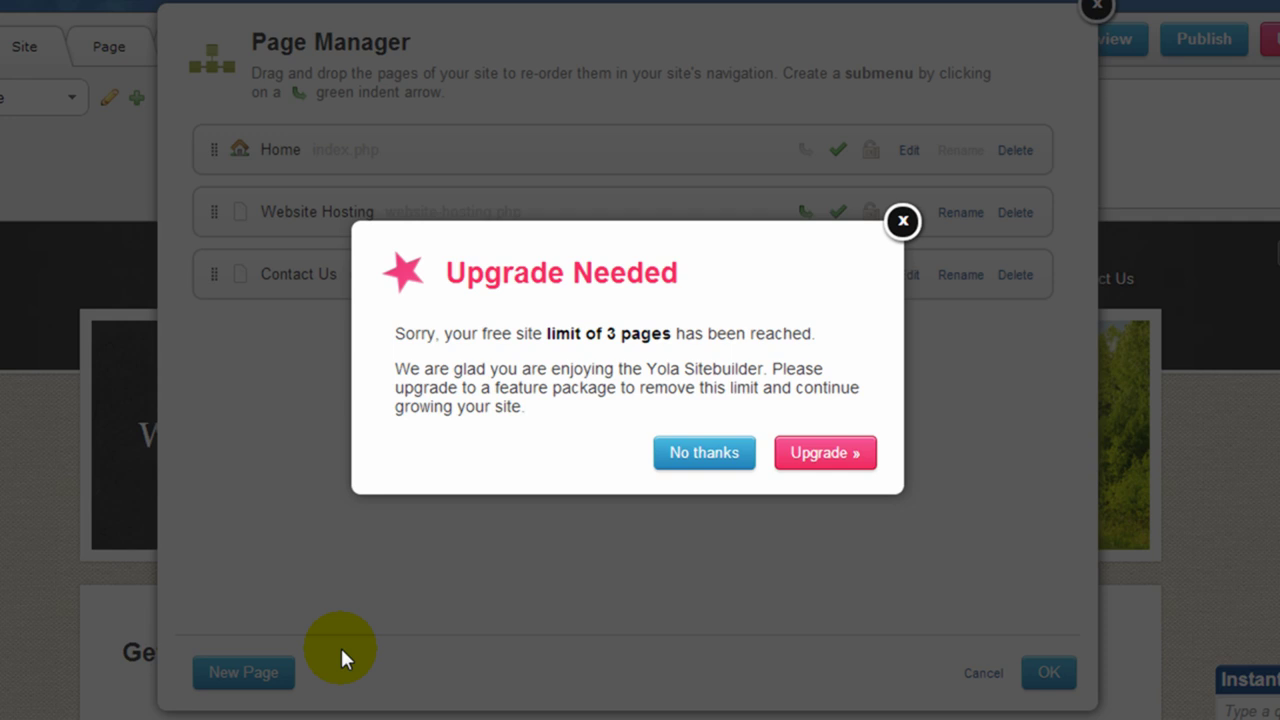
{"action": "left_click", "coordinate": [738, 450]}
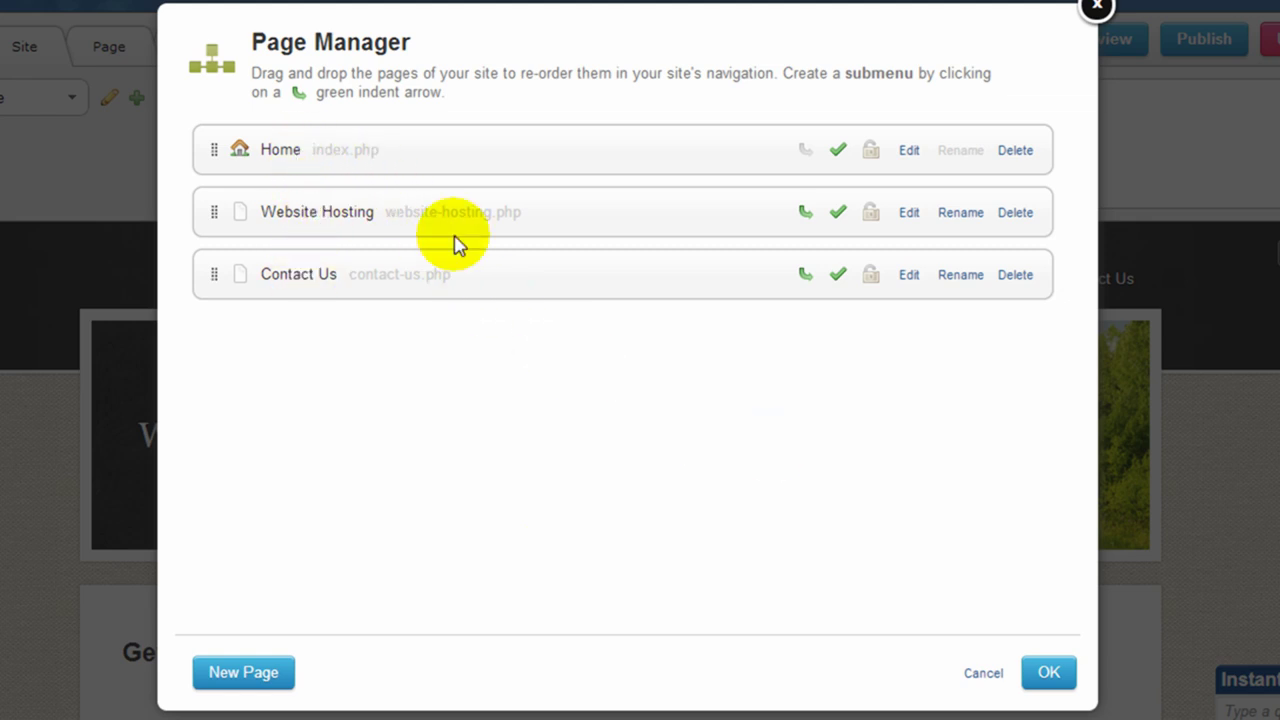
{"action": "left_click", "coordinate": [1048, 674]}
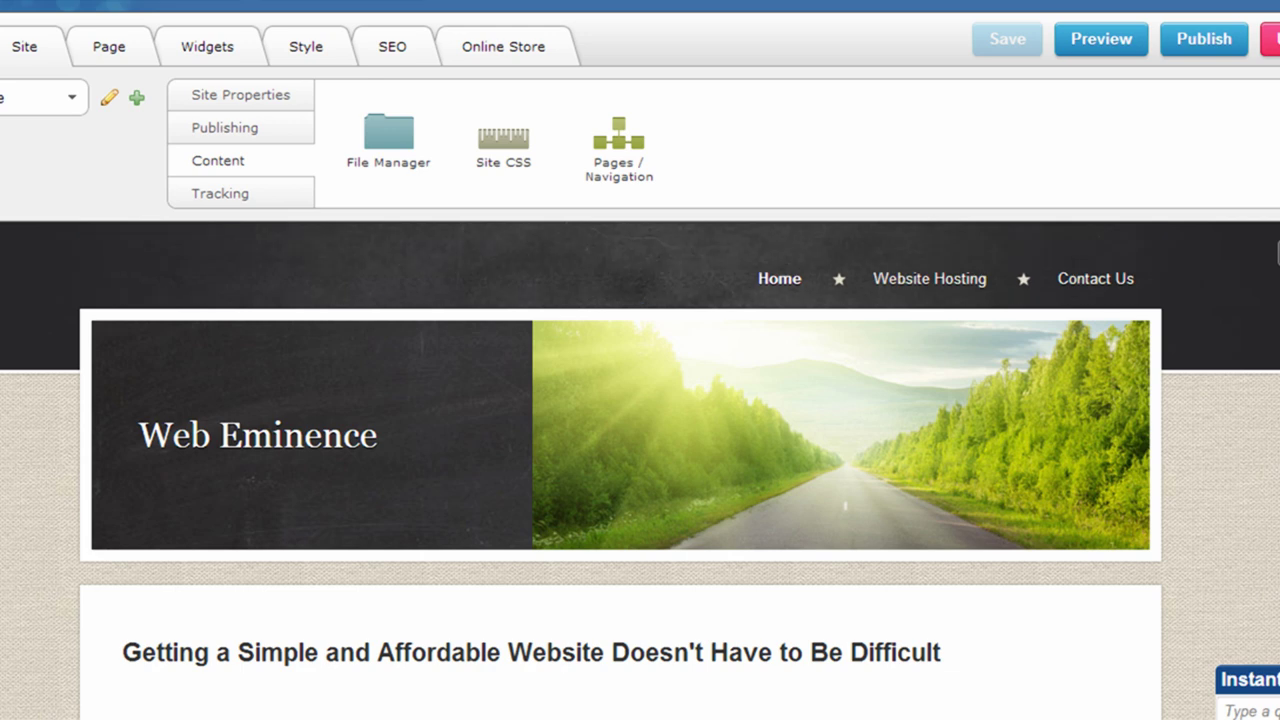
In the page's Style Designer, try the lime-brown and blue-yellow themes and apply the white, green and cream theme
{"action": "left_click", "coordinate": [110, 50]}
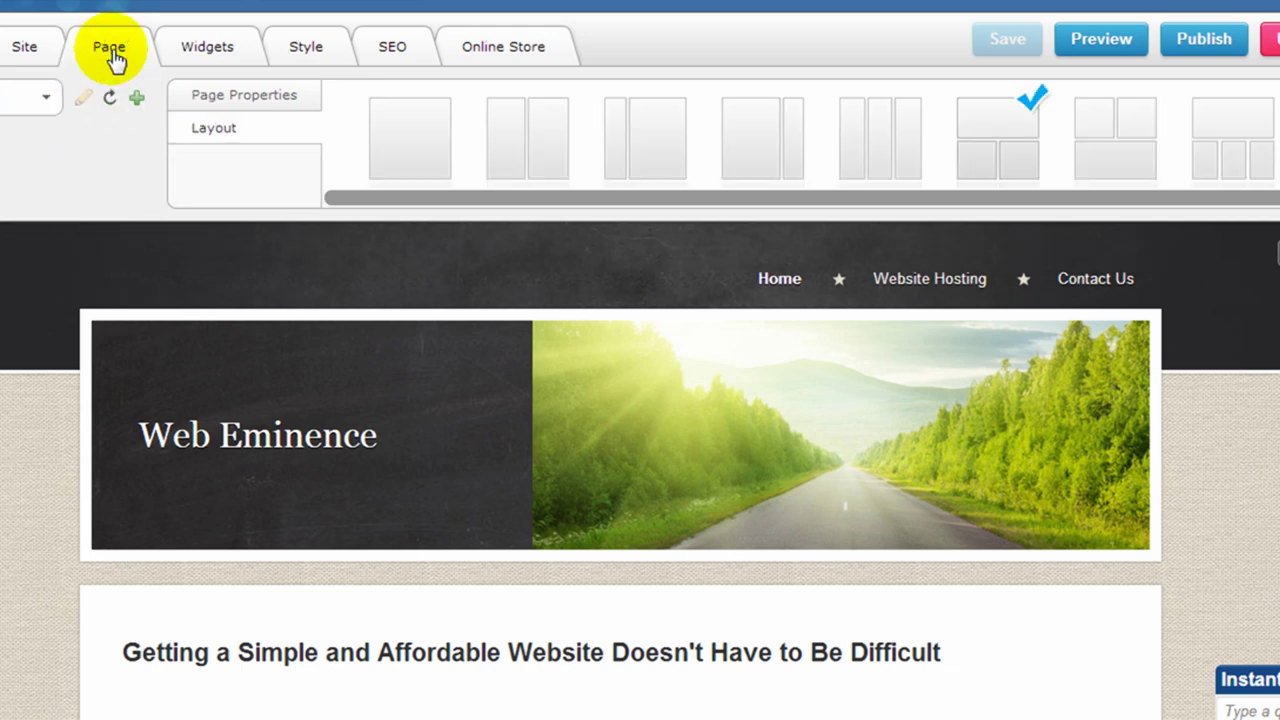
{"action": "left_click", "coordinate": [198, 97]}
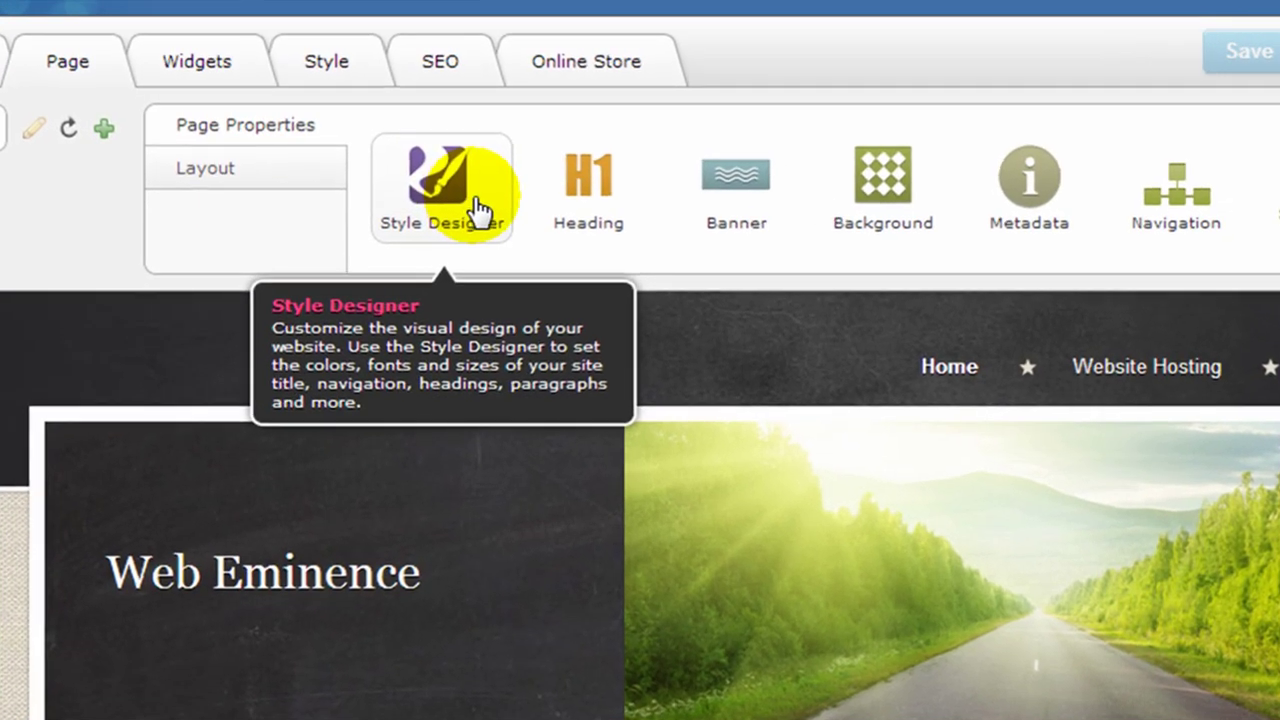
{"action": "left_click", "coordinate": [480, 205]}
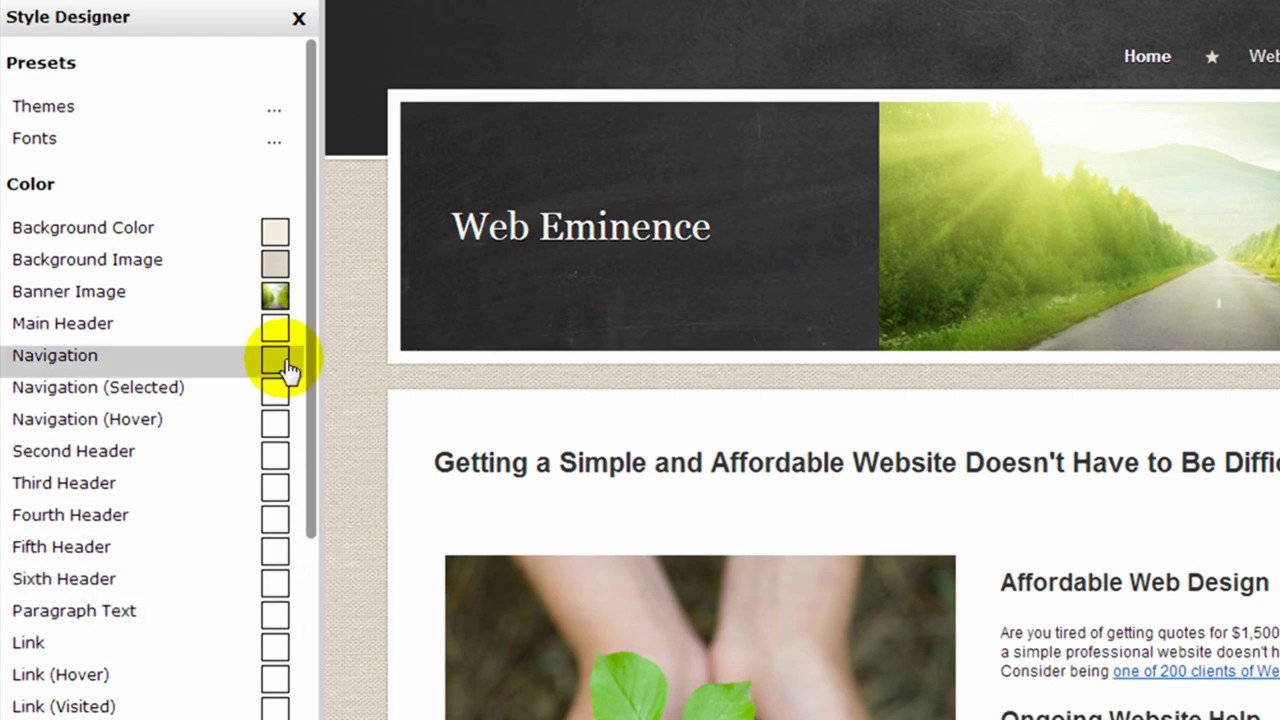
{"action": "left_click", "coordinate": [278, 116]}
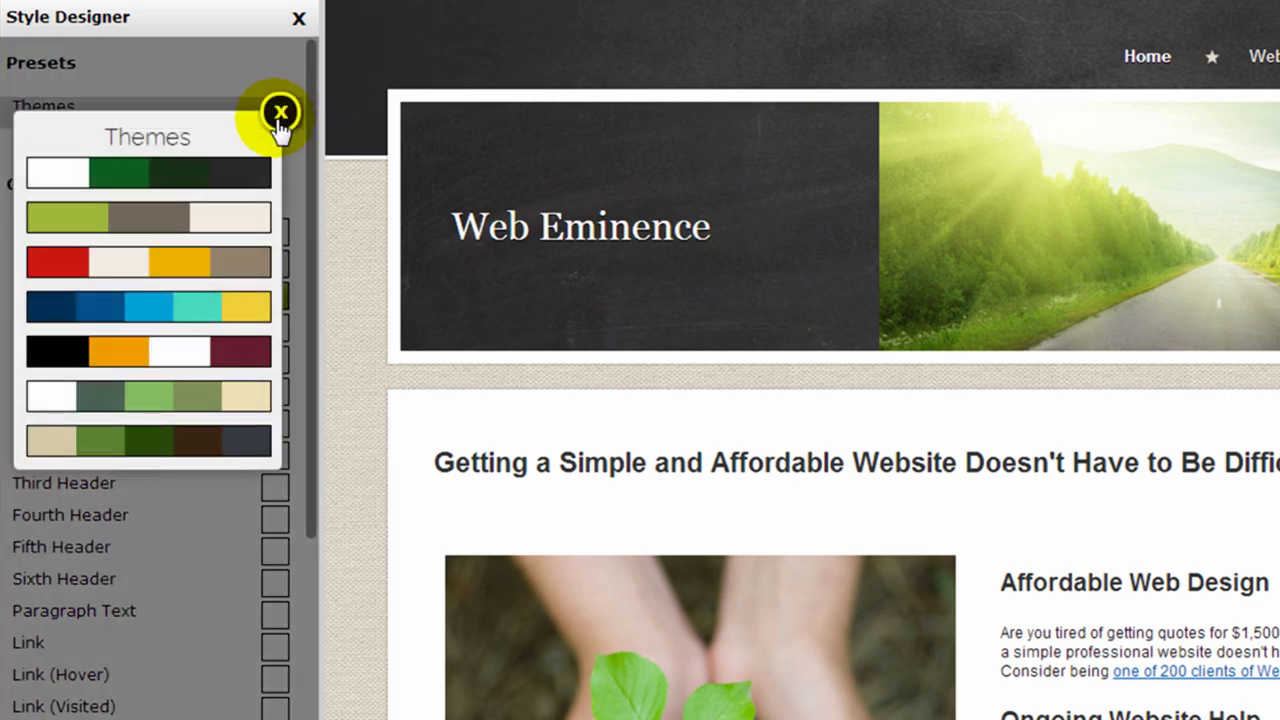
{"action": "left_click", "coordinate": [229, 218]}
{"action": "left_click", "coordinate": [276, 110]}
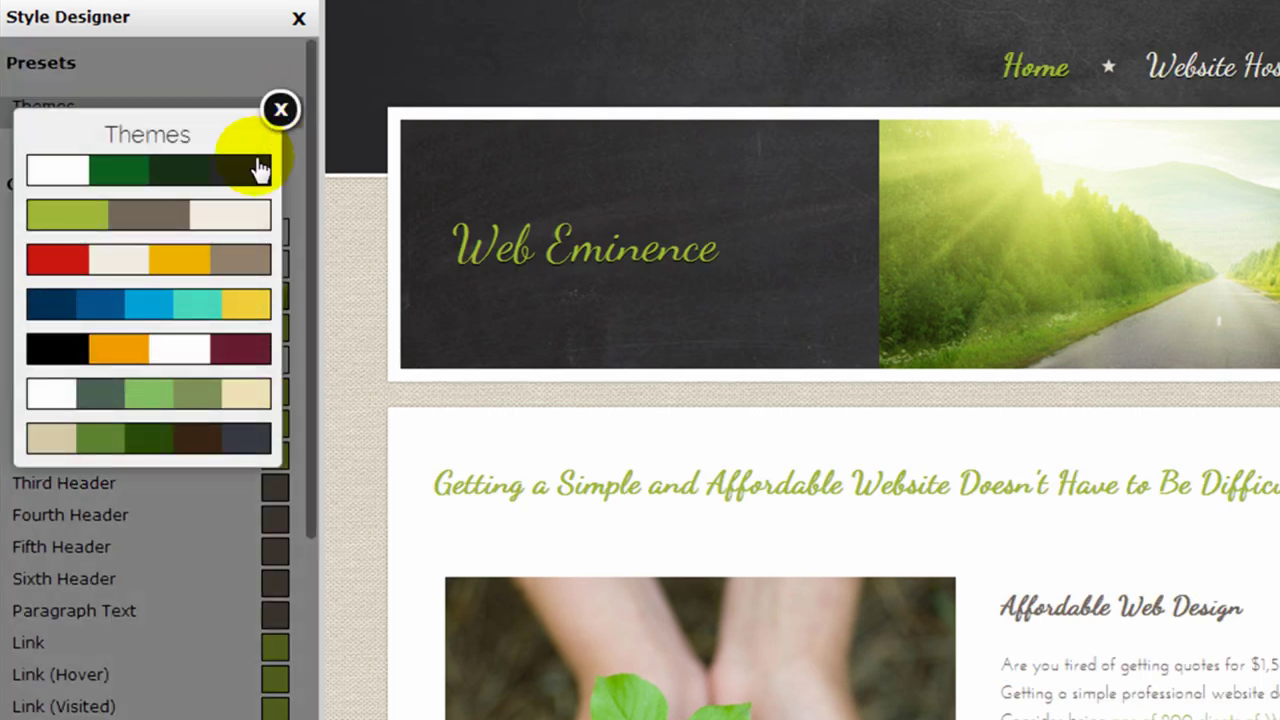
{"action": "left_click", "coordinate": [212, 300]}
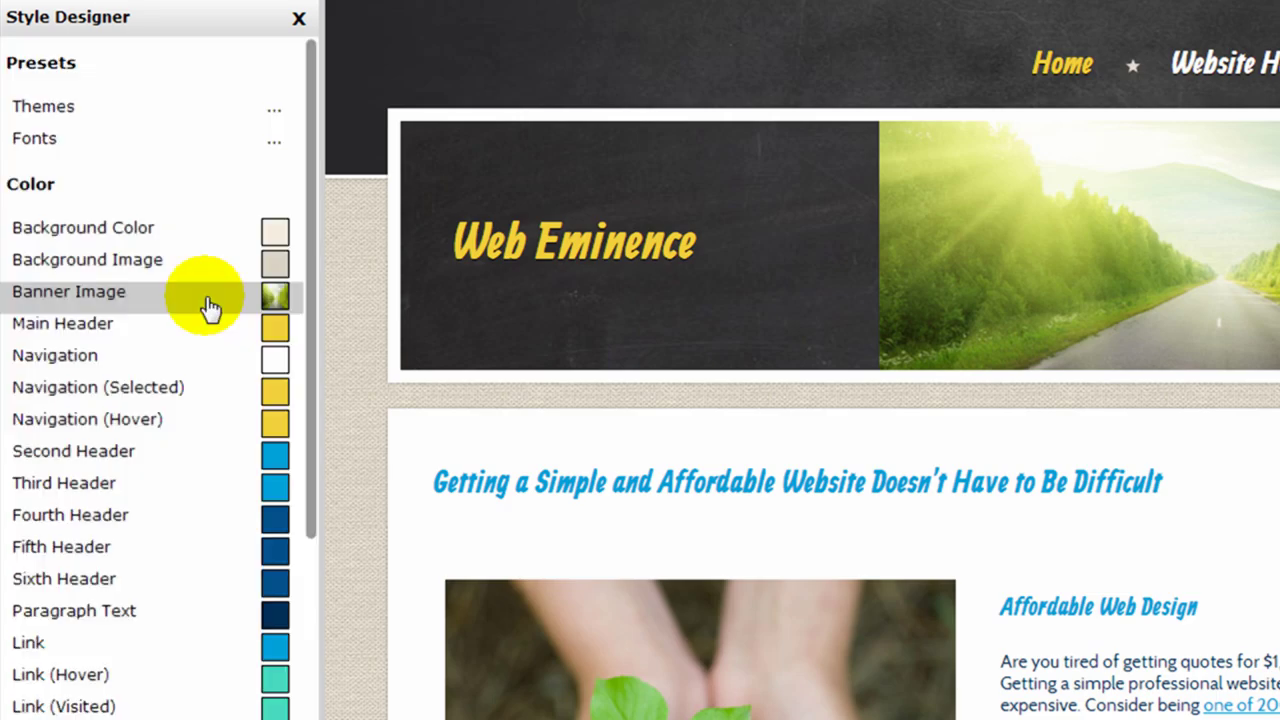
{"action": "left_click", "coordinate": [275, 112]}
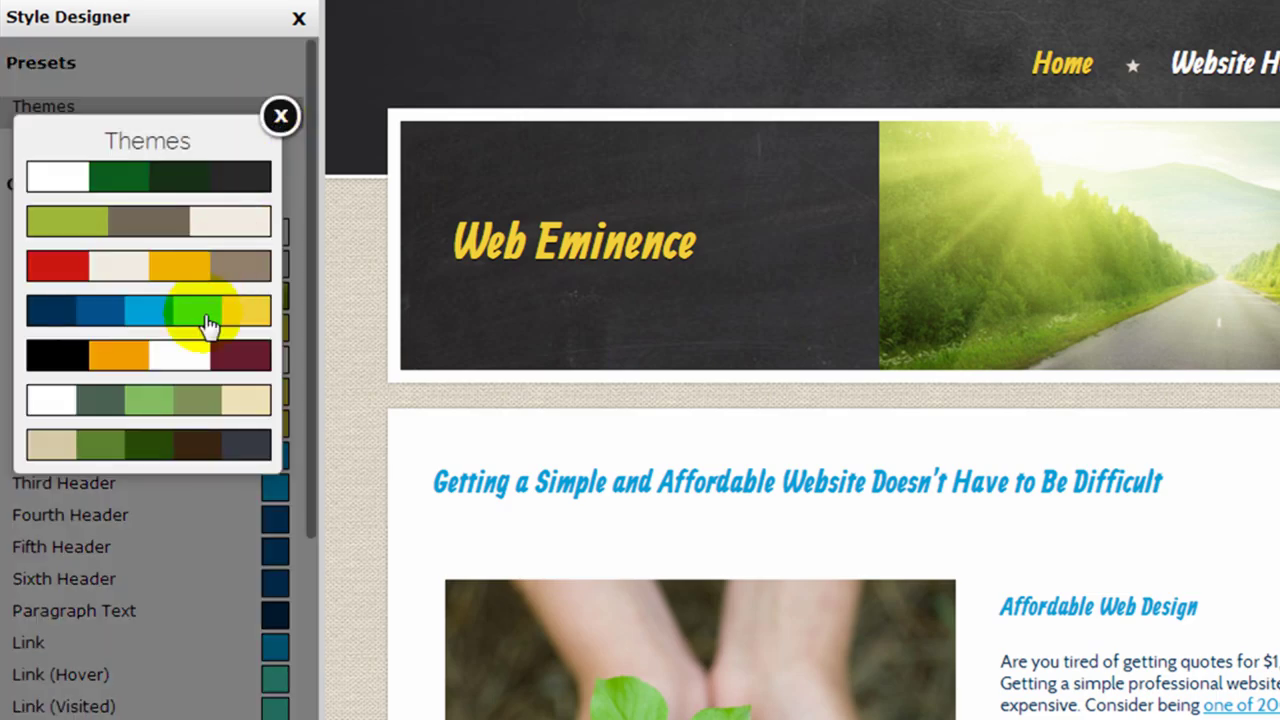
{"action": "left_click", "coordinate": [190, 400]}
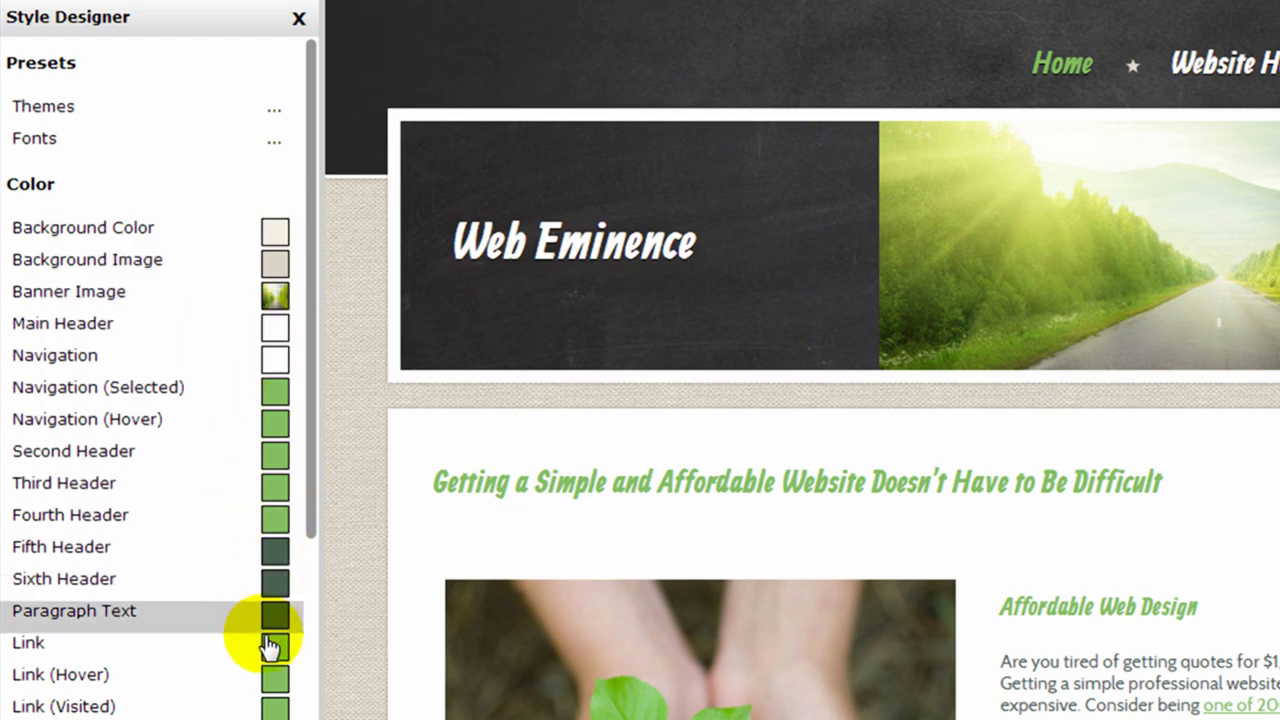
Try the Dancing Script and Arvo font presets, apply Raleway with Goudy Bookletter 1911, and close the Style Designer
{"action": "left_click", "coordinate": [270, 147]}
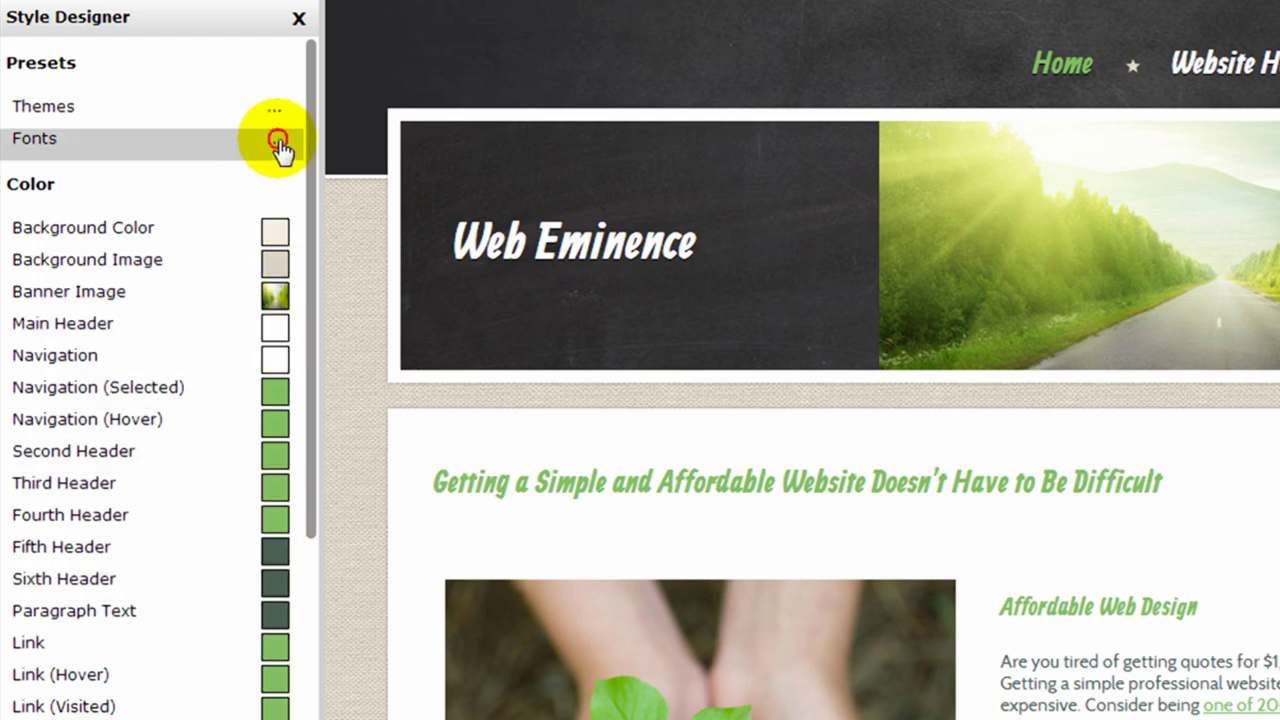
{"action": "left_click", "coordinate": [164, 263]}
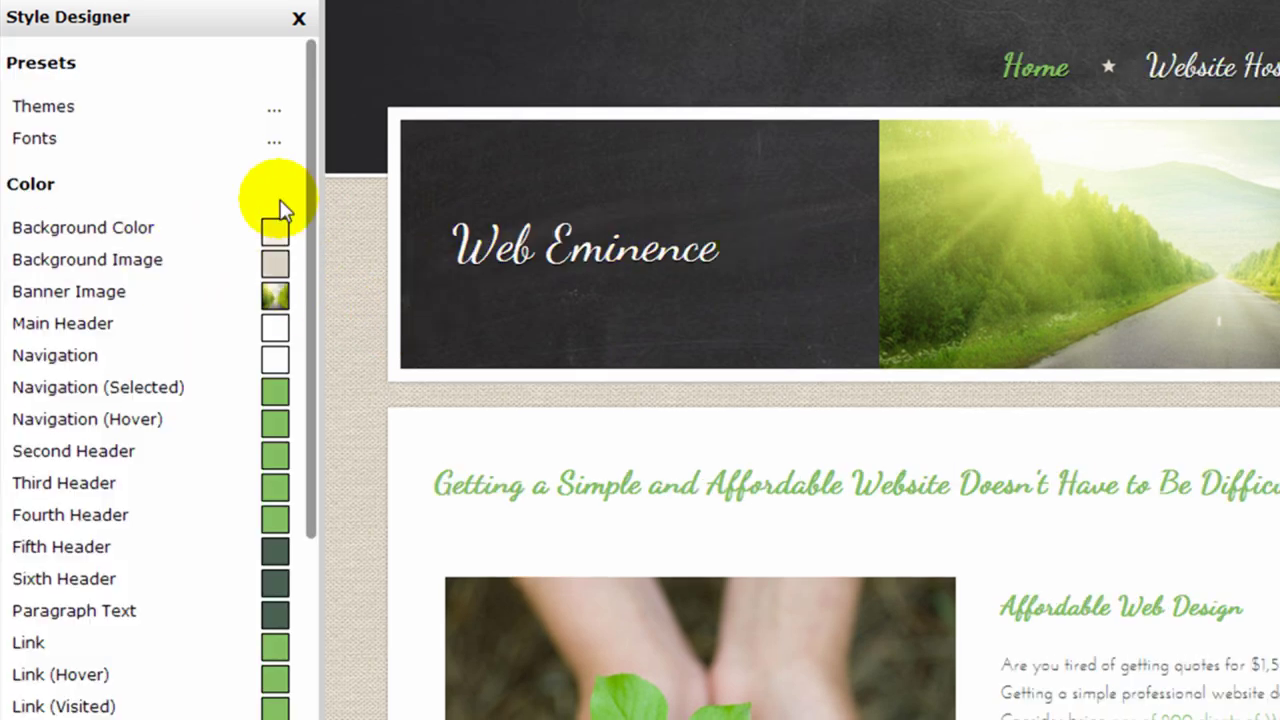
{"action": "left_click", "coordinate": [277, 146]}
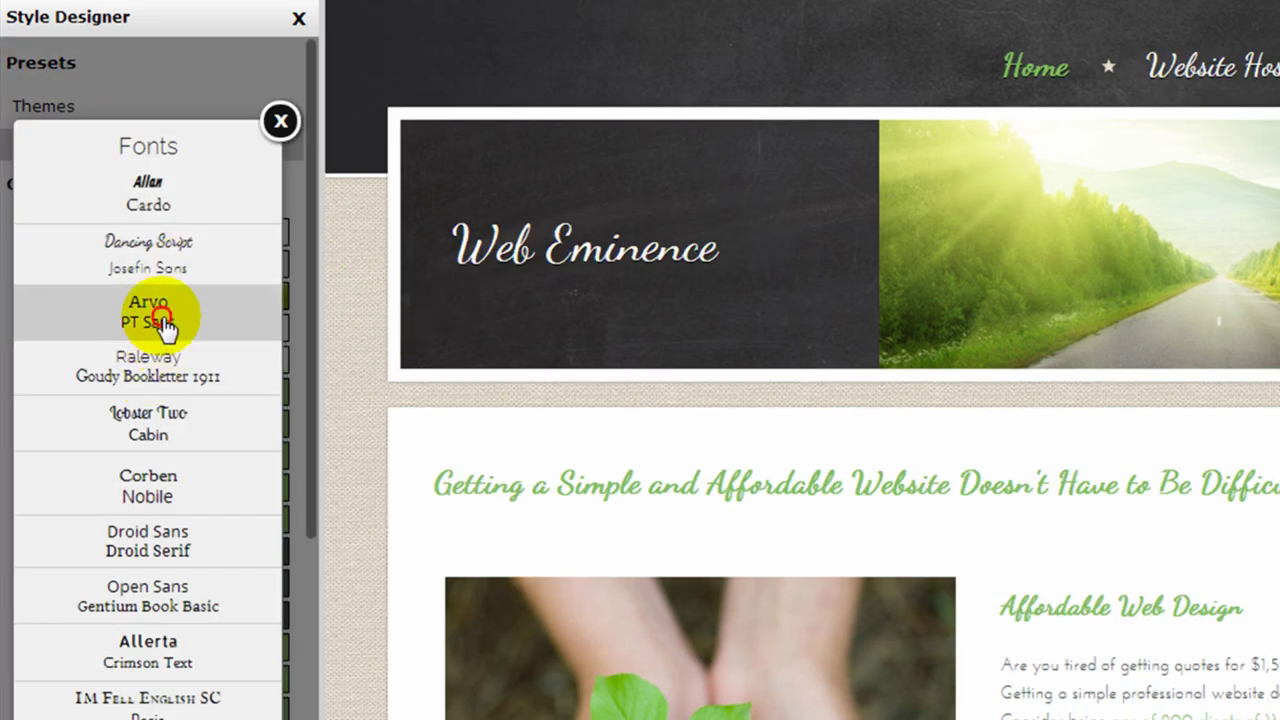
{"action": "left_click", "coordinate": [163, 320]}
{"action": "left_click", "coordinate": [266, 133]}
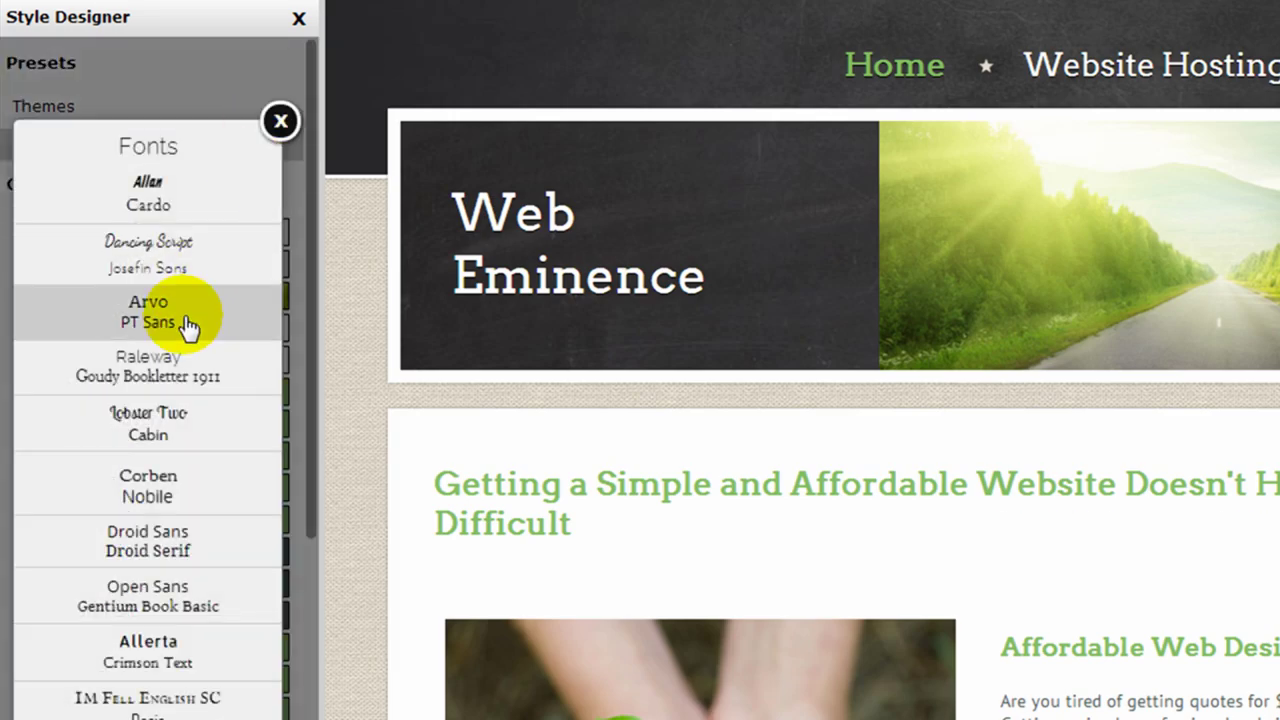
{"action": "left_click", "coordinate": [171, 368]}
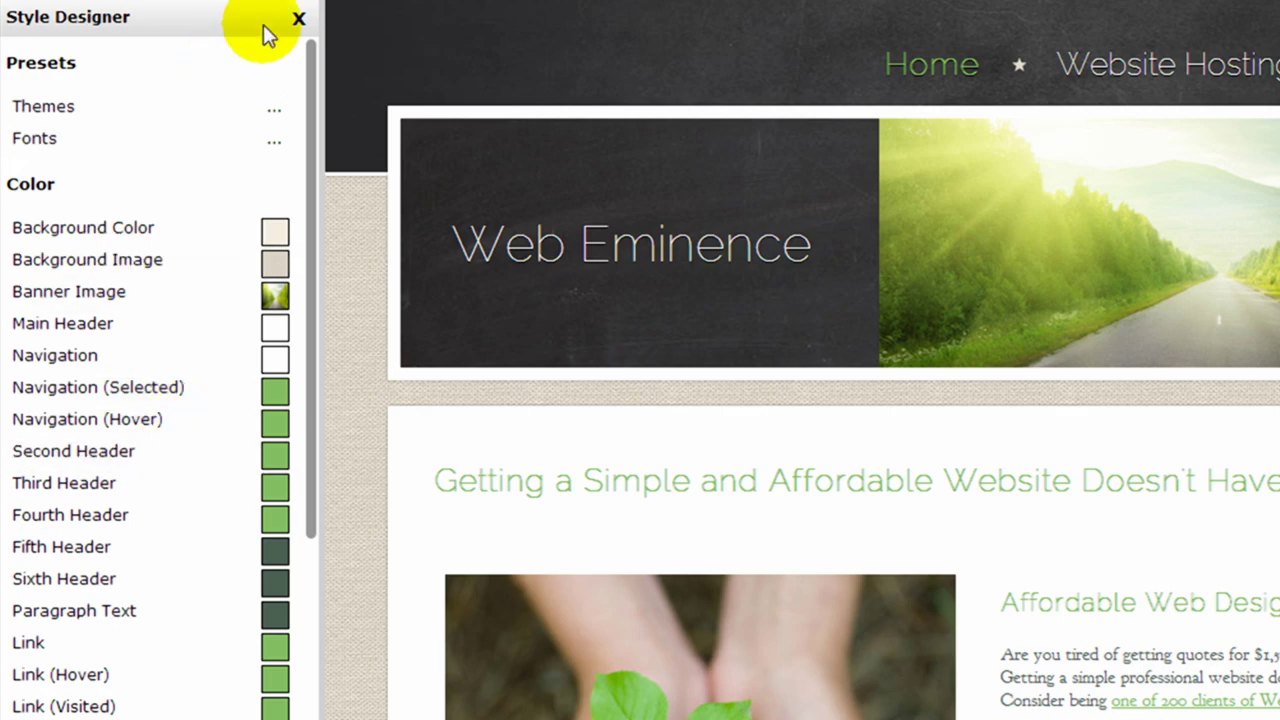
{"action": "left_click", "coordinate": [298, 19]}
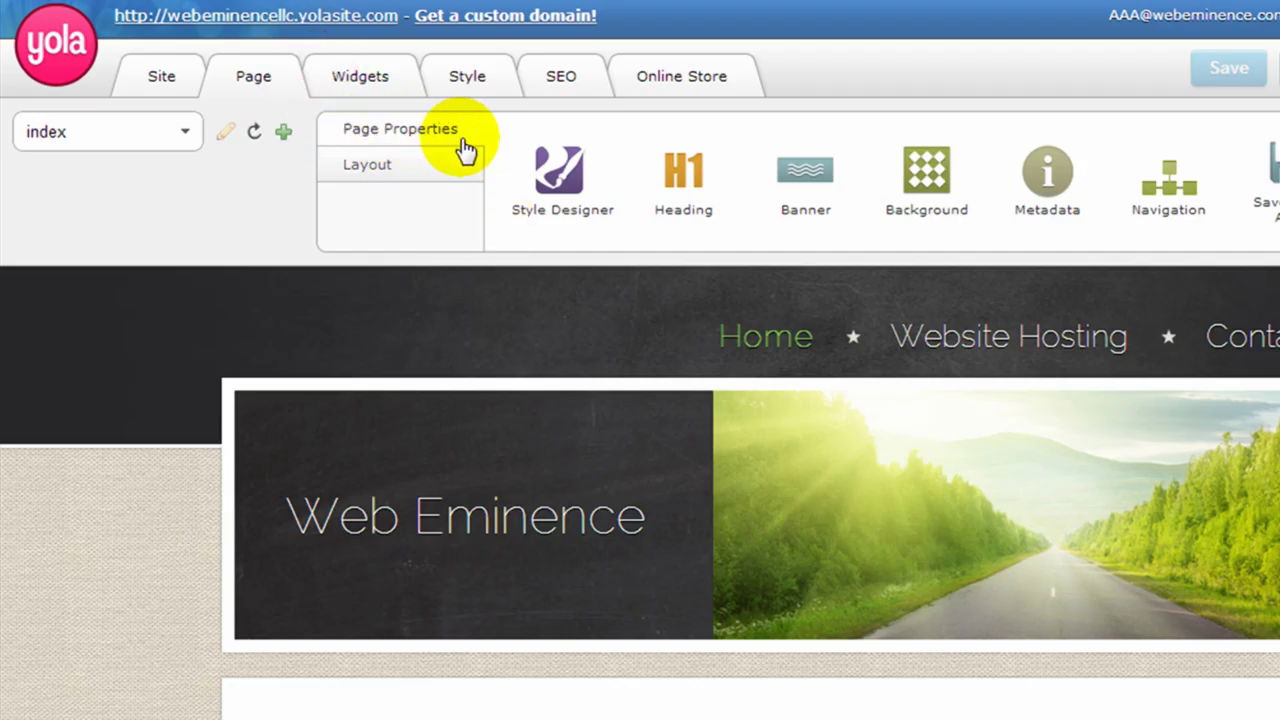
View the page's heading settings and close them without making changes
{"action": "left_click", "coordinate": [679, 182]}
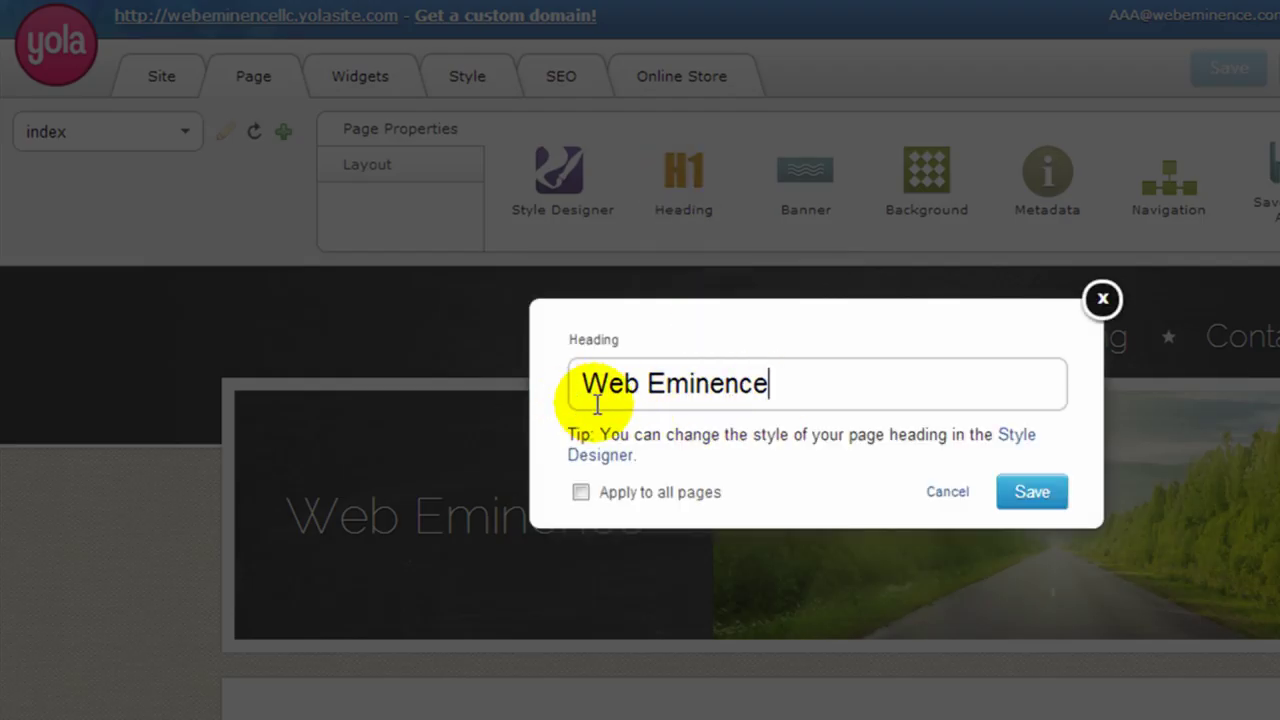
{"action": "left_click", "coordinate": [1102, 299]}
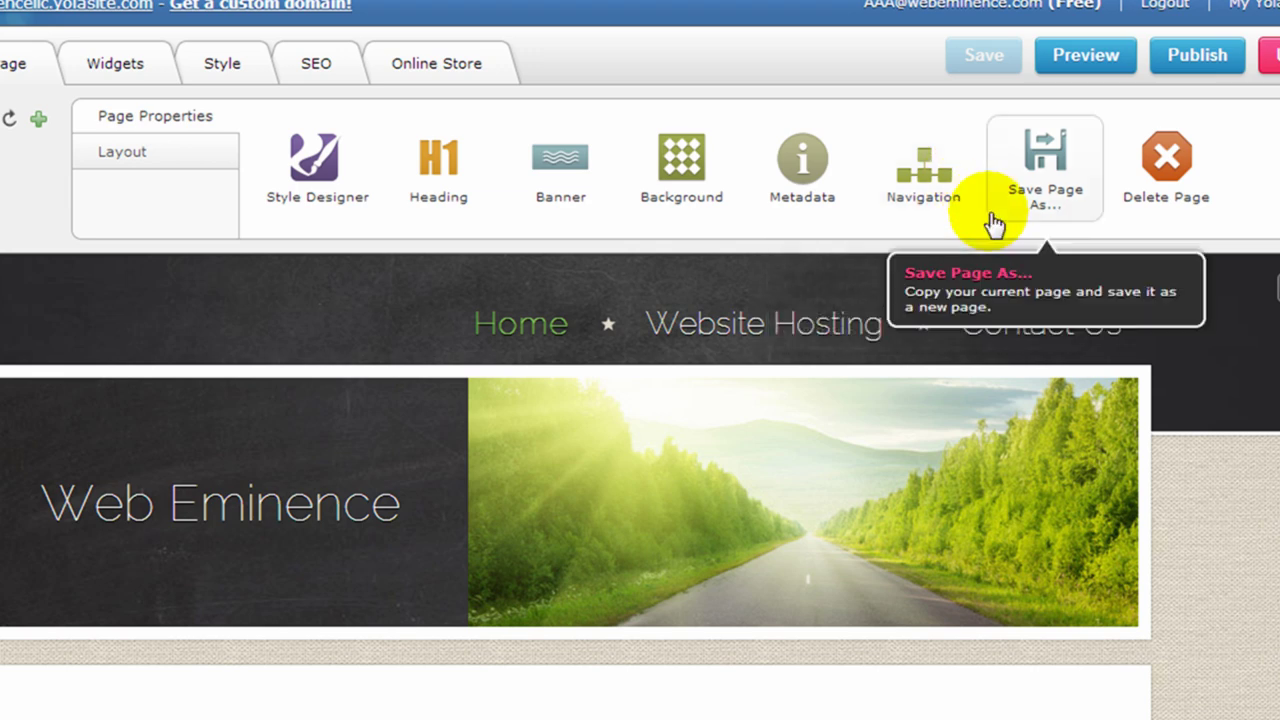
Try the page layout with two columns above a full-width row, and restore the full-width row above two columns
{"action": "left_click", "coordinate": [135, 155]}
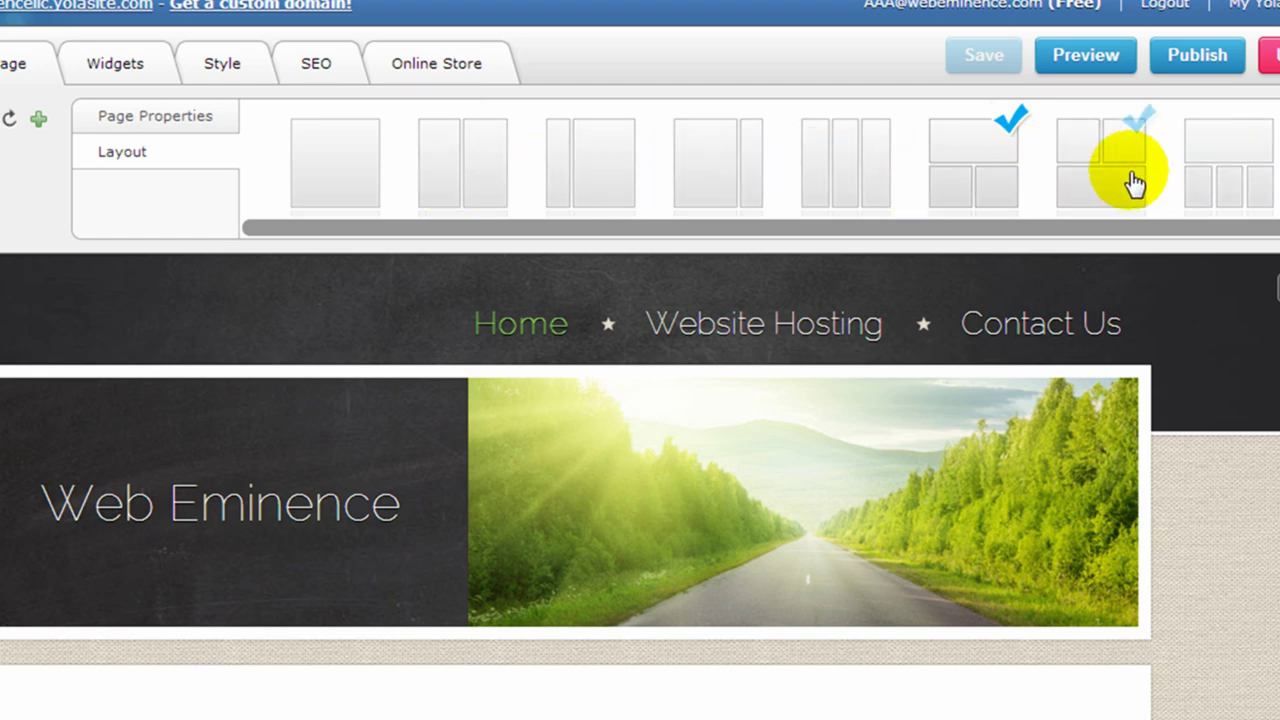
{"action": "left_click", "coordinate": [977, 177]}
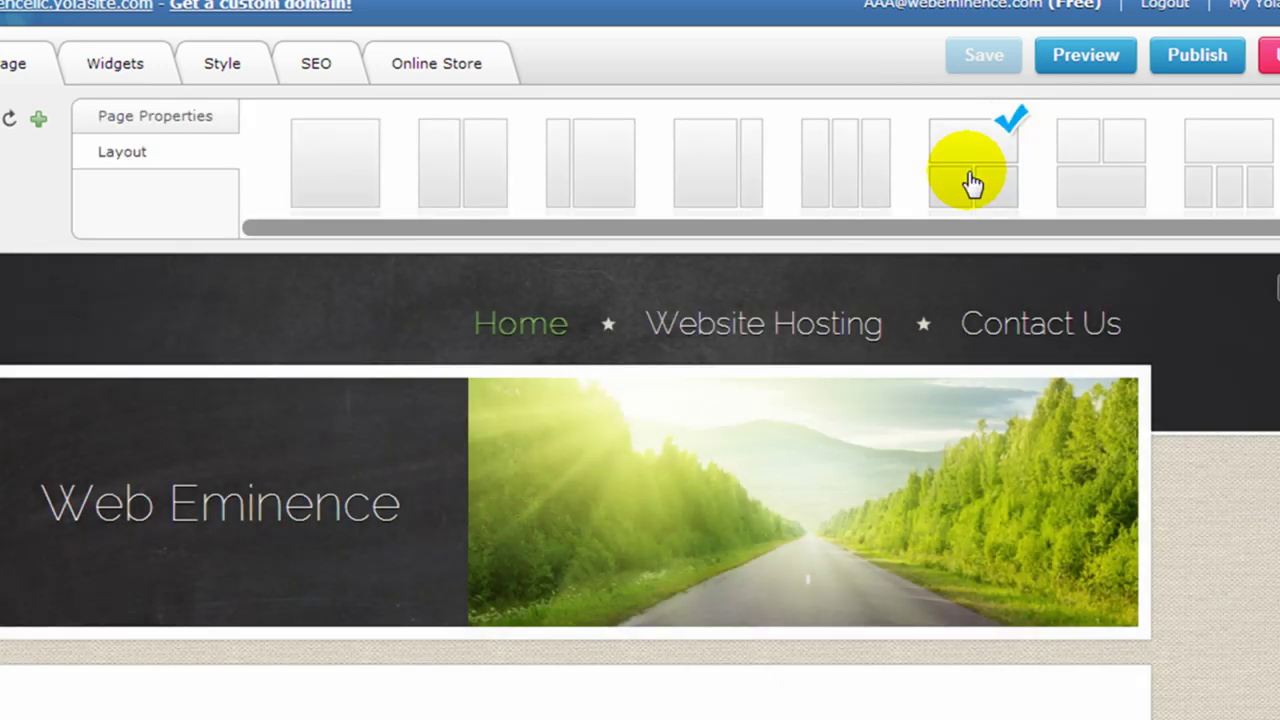
{"action": "left_click", "coordinate": [1090, 170]}
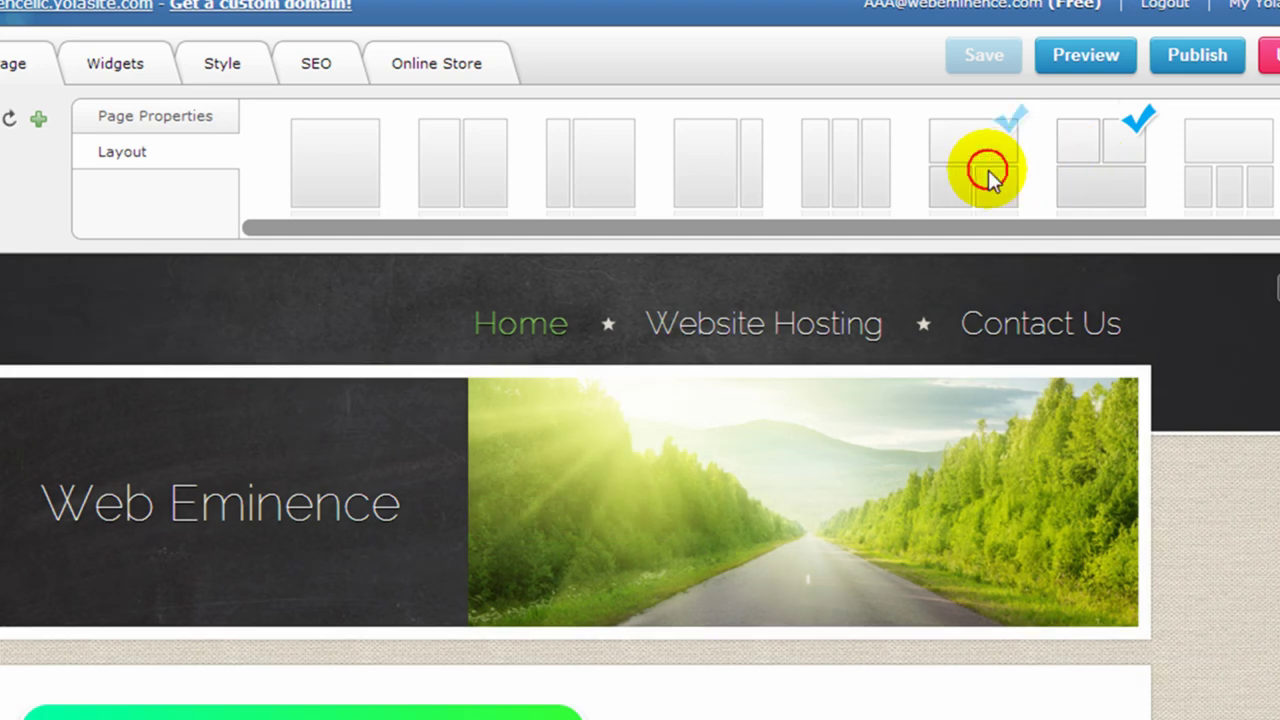
{"action": "left_click", "coordinate": [987, 172]}
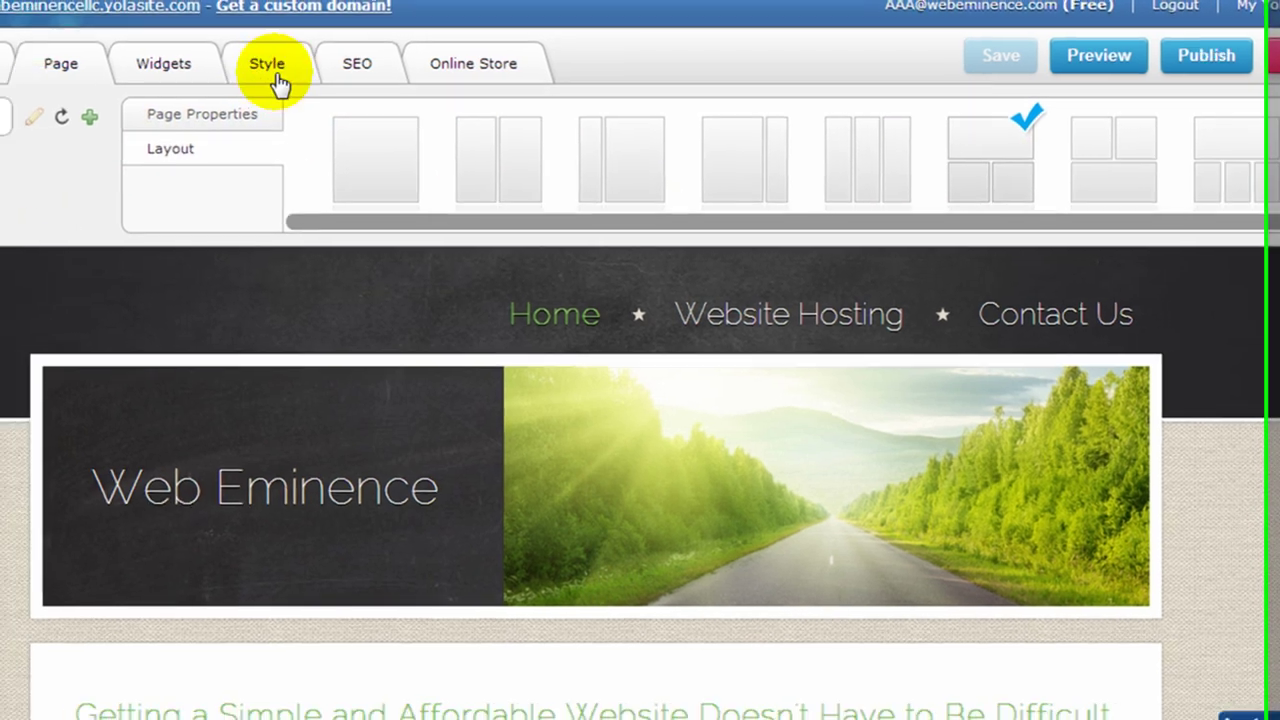
Browse the site's style gallery, including the premium styles
{"action": "left_click", "coordinate": [222, 63]}
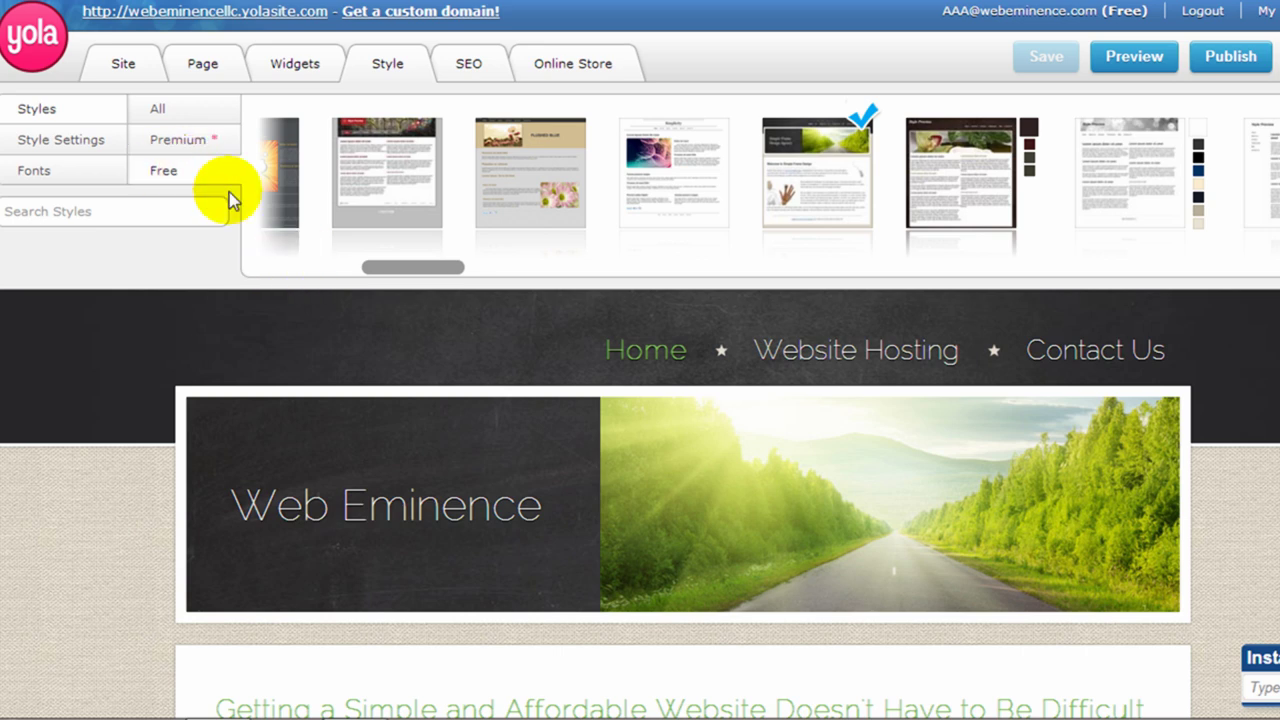
{"action": "left_click_drag", "start_coordinate": [400, 268], "coordinate": [843, 286]}
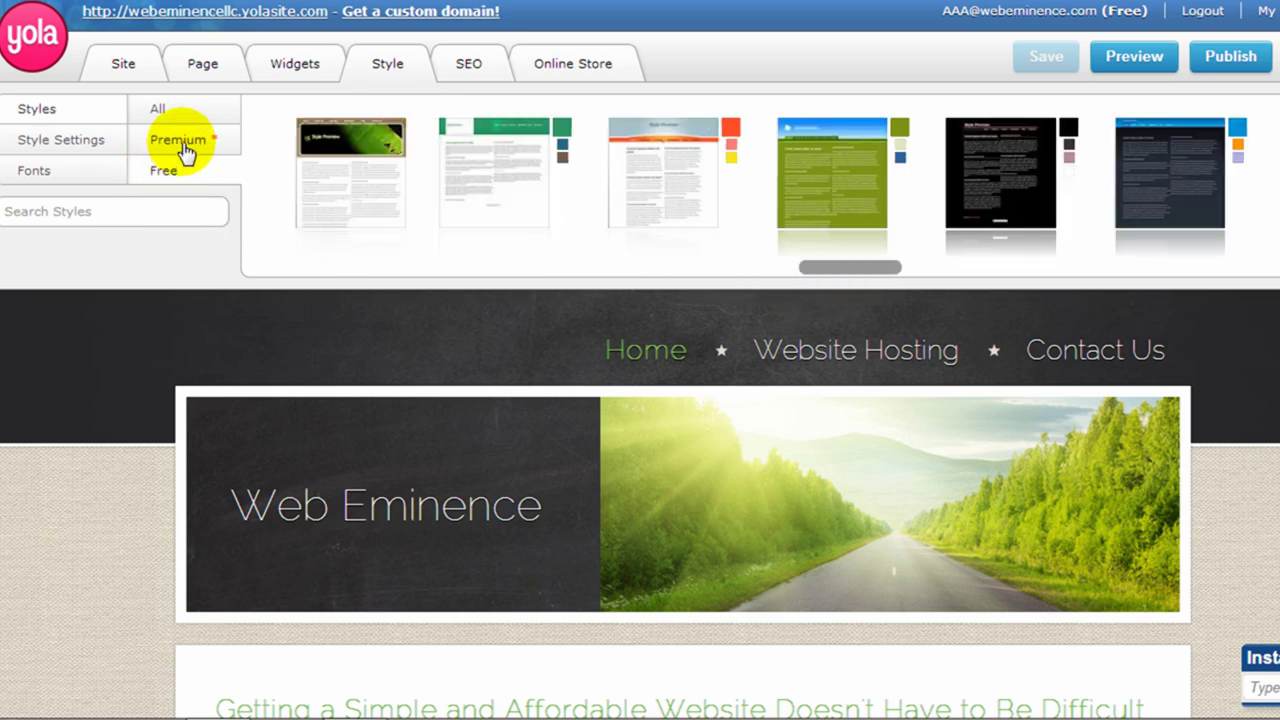
{"action": "left_click", "coordinate": [181, 142]}
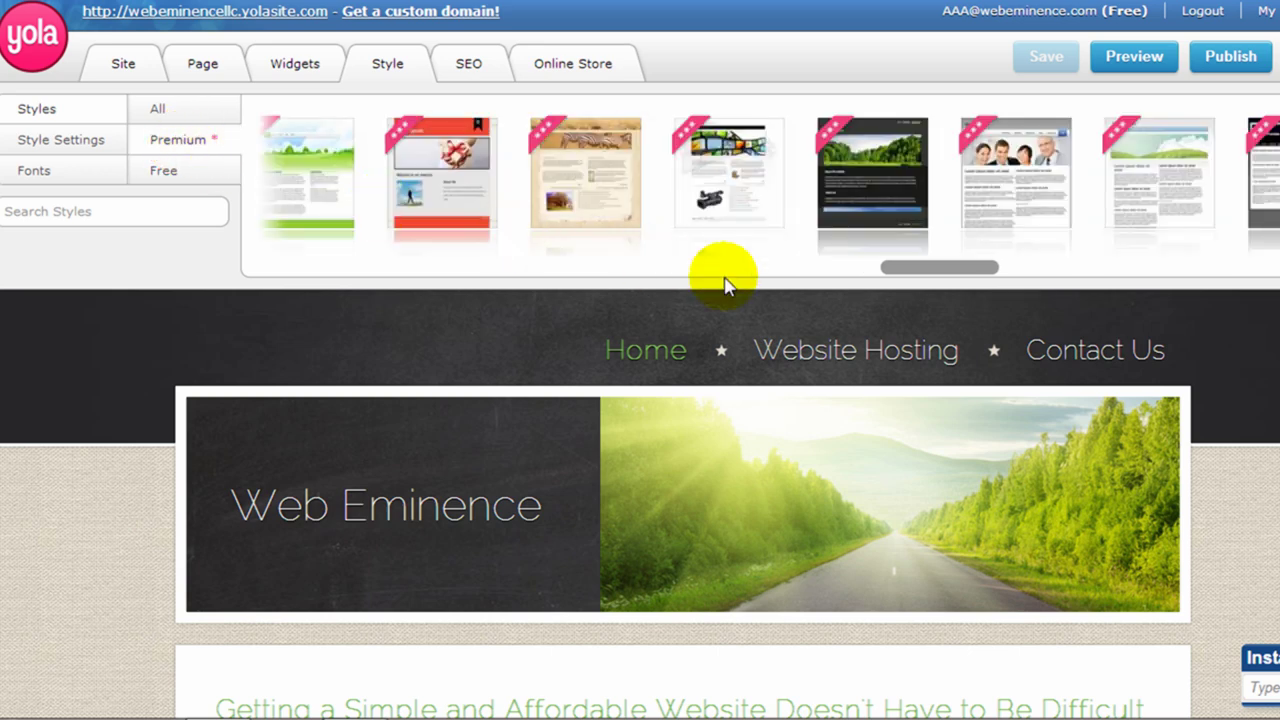
{"action": "left_click_drag", "start_coordinate": [928, 268], "coordinate": [1250, 267]}
Try the corkboard-and-chalkboard premium style and the purple flower premium style on the site
{"action": "left_click", "coordinate": [605, 200]}
{"action": "mouse_move", "coordinate": [597, 200]}
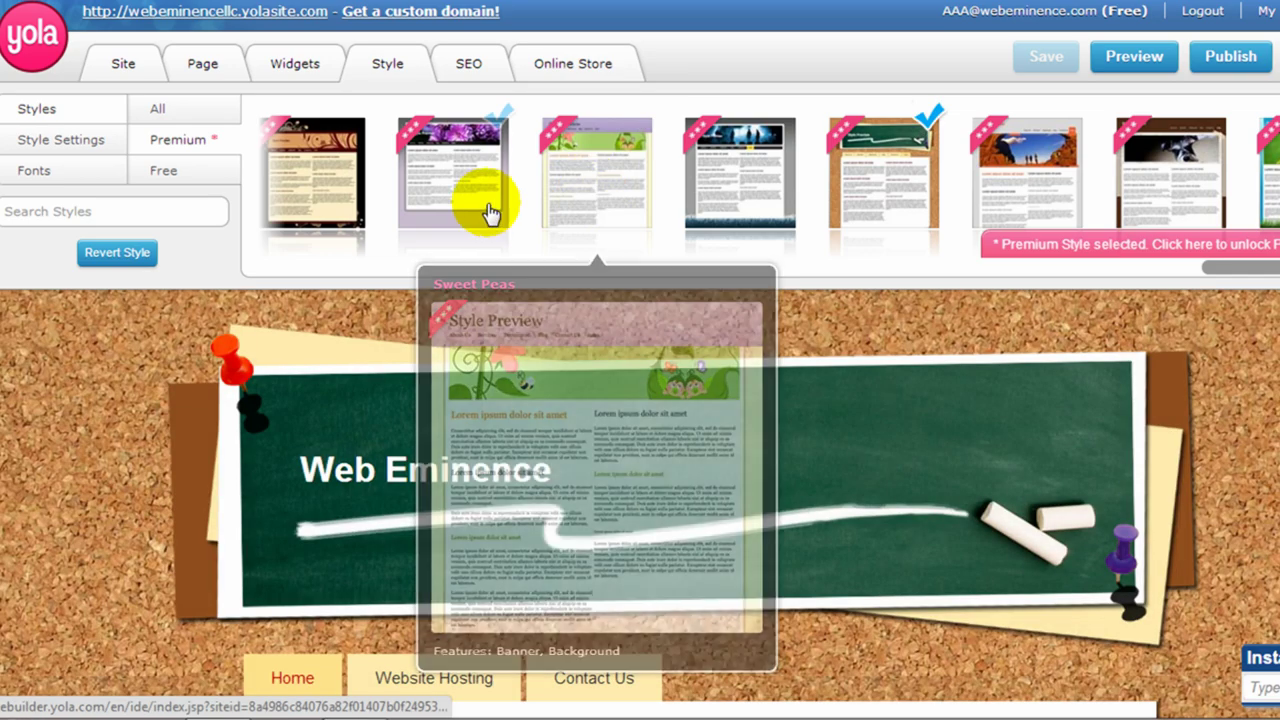
{"action": "left_click", "coordinate": [443, 188]}
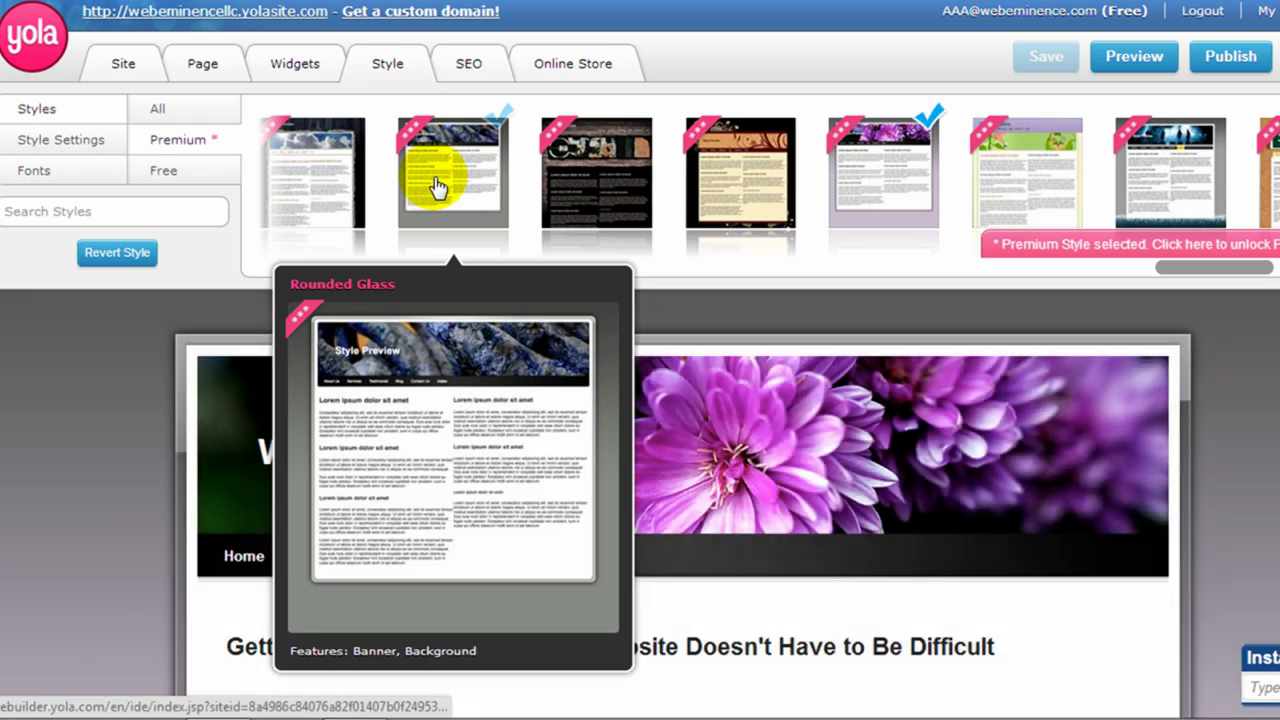
Try the Rounded Glass premium style and look over the page content in it
{"action": "left_click", "coordinate": [433, 183]}
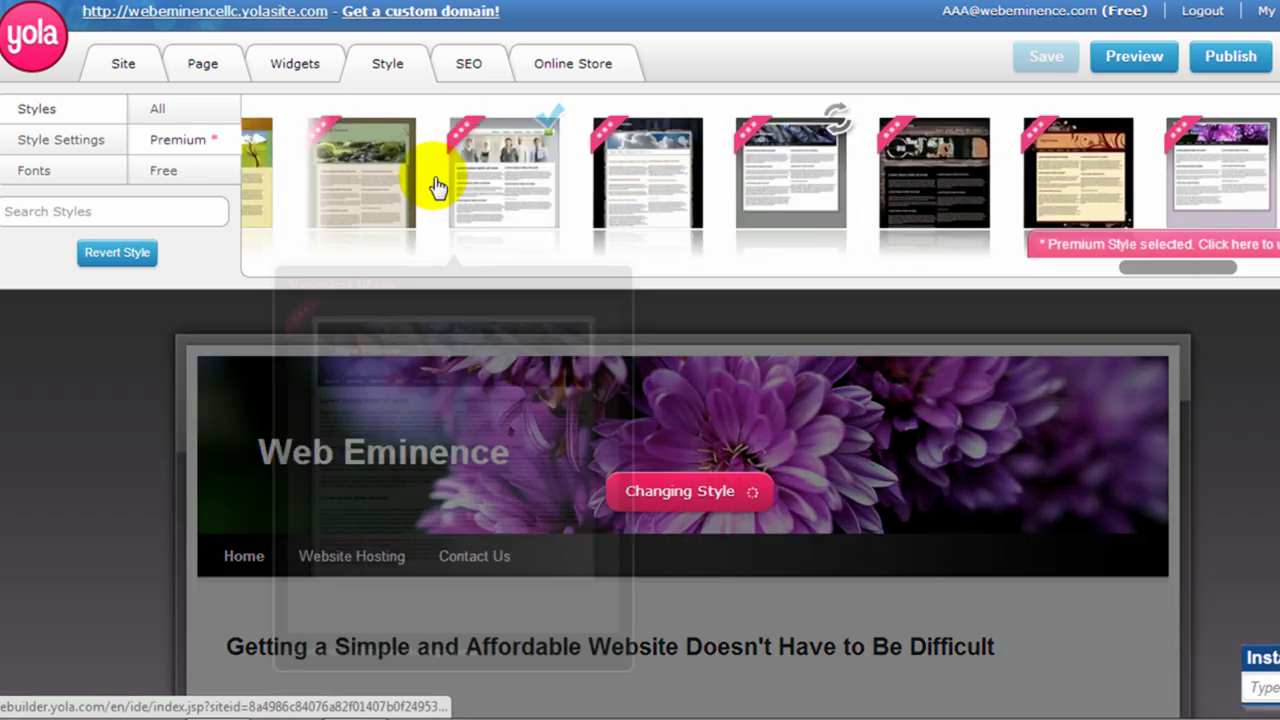
{"action": "mouse_move", "coordinate": [438, 185]}
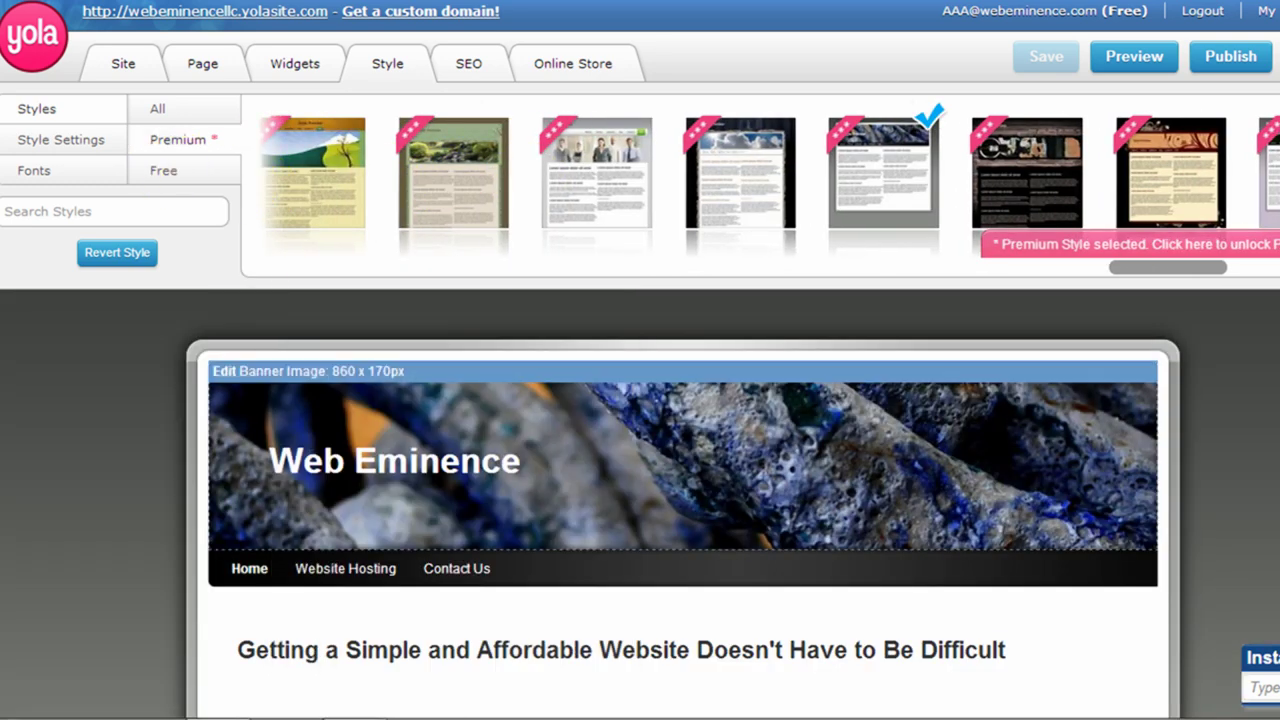
{"action": "scroll", "coordinate": [1051, 409], "scroll_direction": "down", "scroll_amount": 5}
{"action": "scroll", "coordinate": [683, 500], "scroll_direction": "down", "scroll_amount": 5}
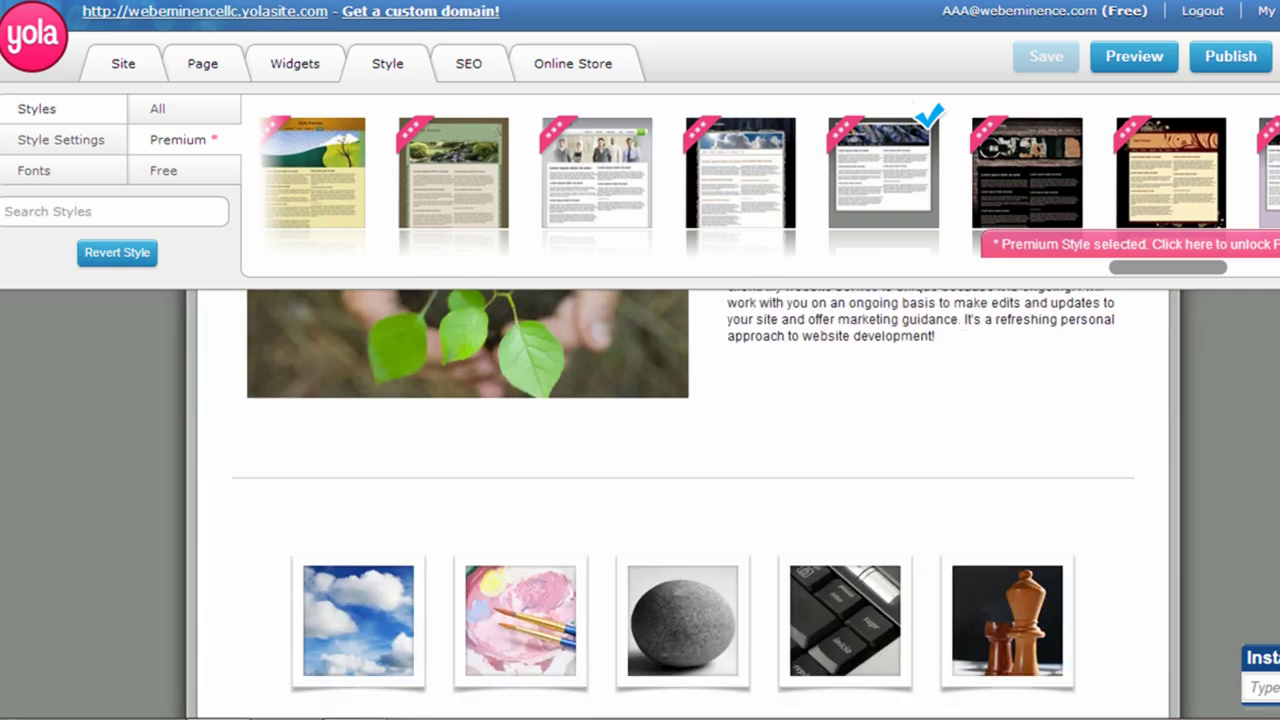
{"action": "scroll", "coordinate": [683, 500], "scroll_direction": "up", "scroll_amount": 10}
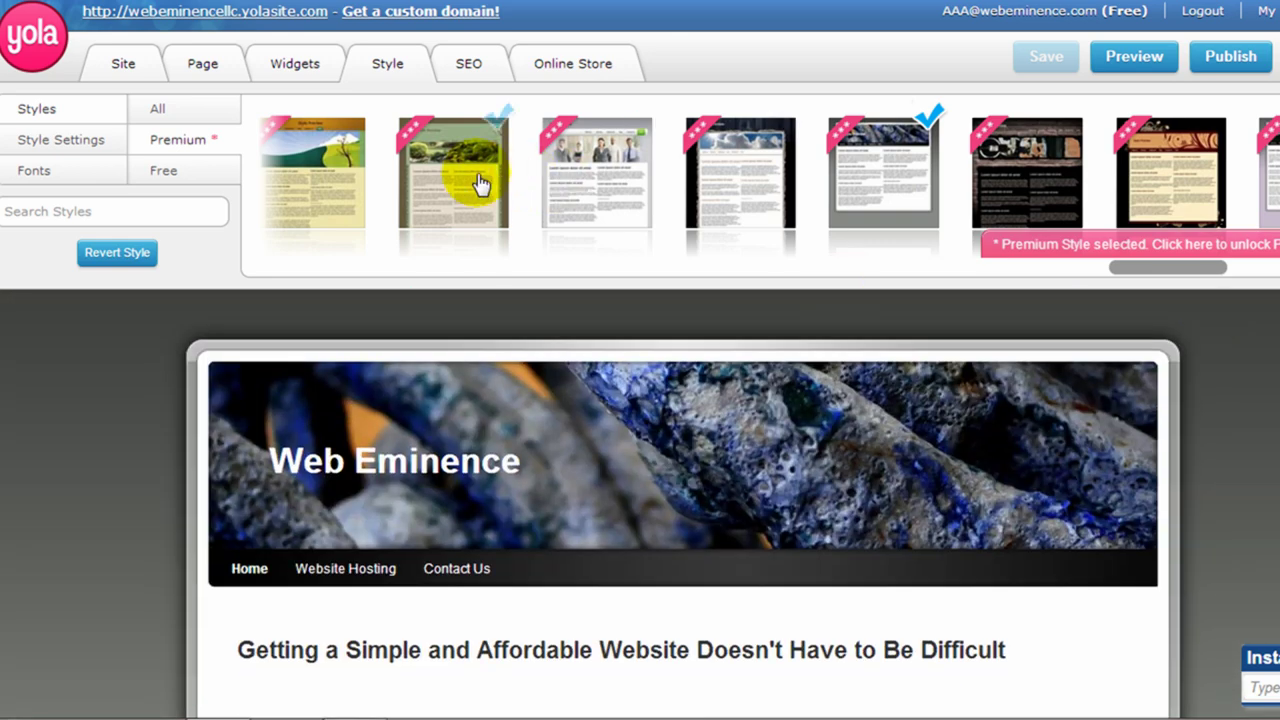
Try the green and brown garden premium style, and restore the site's original road-banner style
{"action": "left_click", "coordinate": [481, 184]}
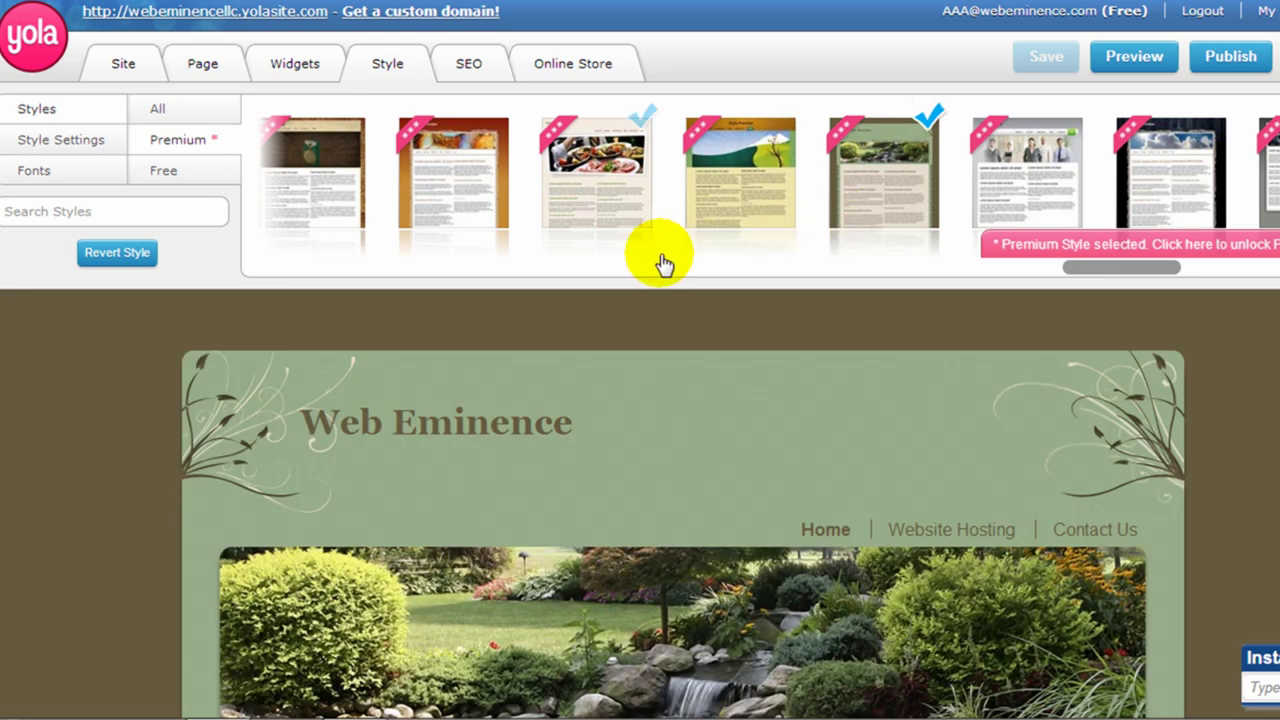
{"action": "mouse_move", "coordinate": [660, 262]}
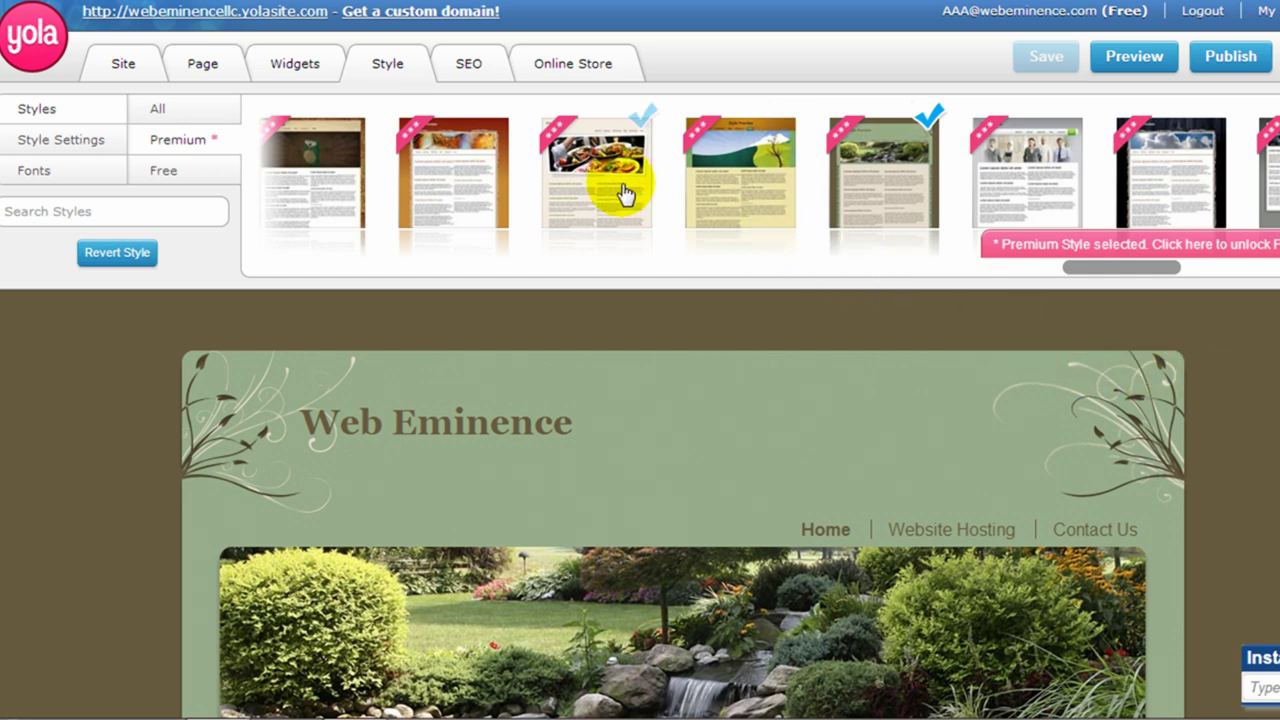
{"action": "left_click", "coordinate": [432, 160]}
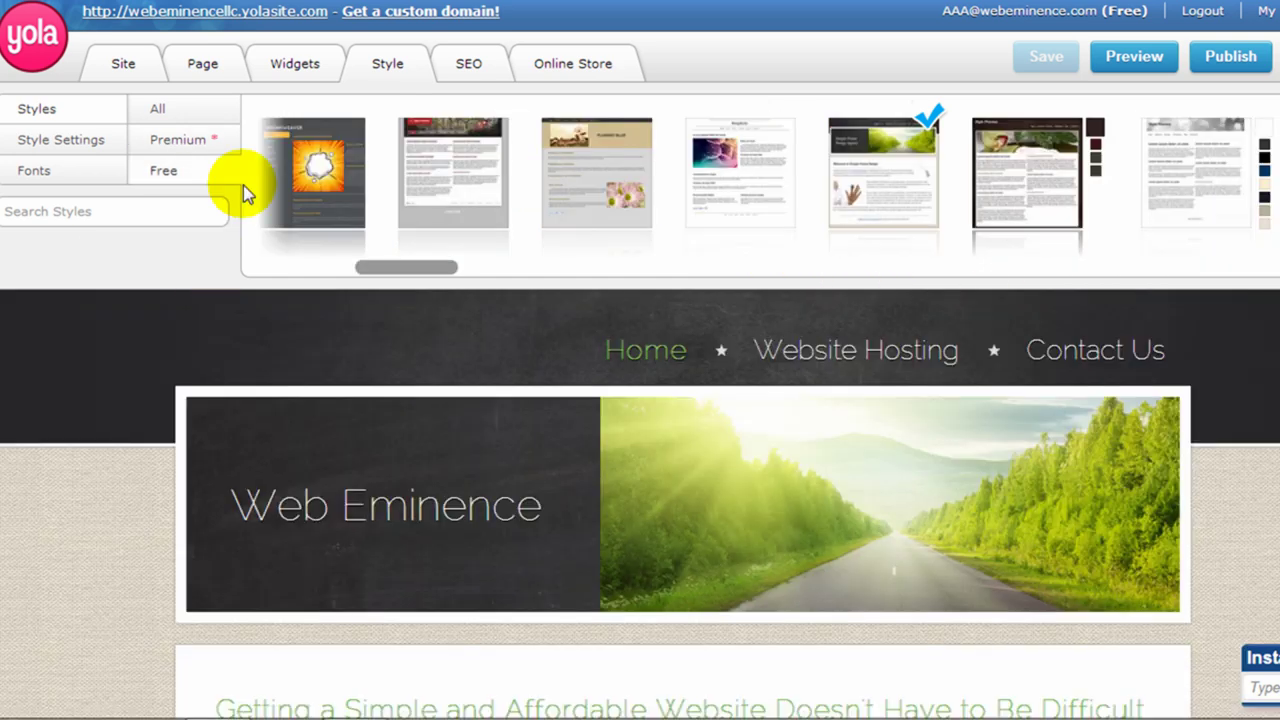
View the popular widgets and look over the home page content
{"action": "left_click", "coordinate": [316, 66]}
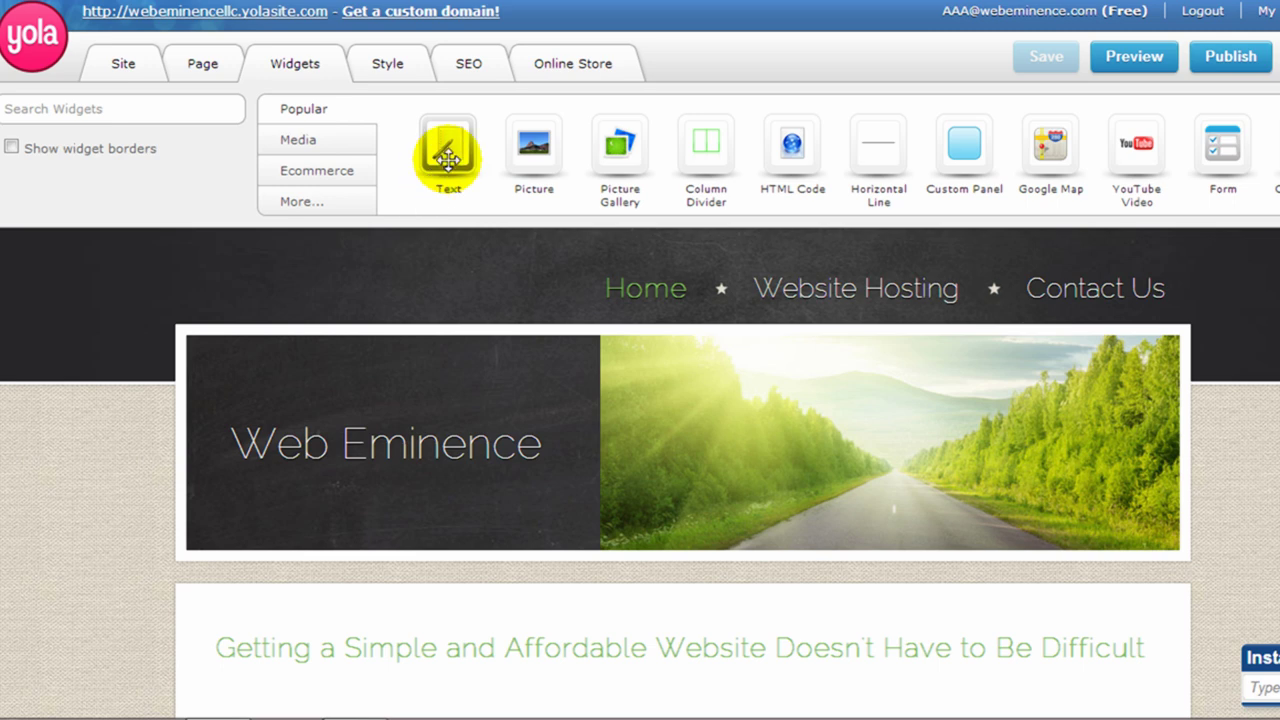
{"action": "mouse_move", "coordinate": [450, 160]}
{"action": "left_mouse_down"}
{"action": "mouse_move", "coordinate": [509, 331]}
{"action": "mouse_move", "coordinate": [657, 643]}
{"action": "mouse_move", "coordinate": [524, 152]}
{"action": "mouse_move", "coordinate": [449, 155]}
{"action": "left_mouse_up"}
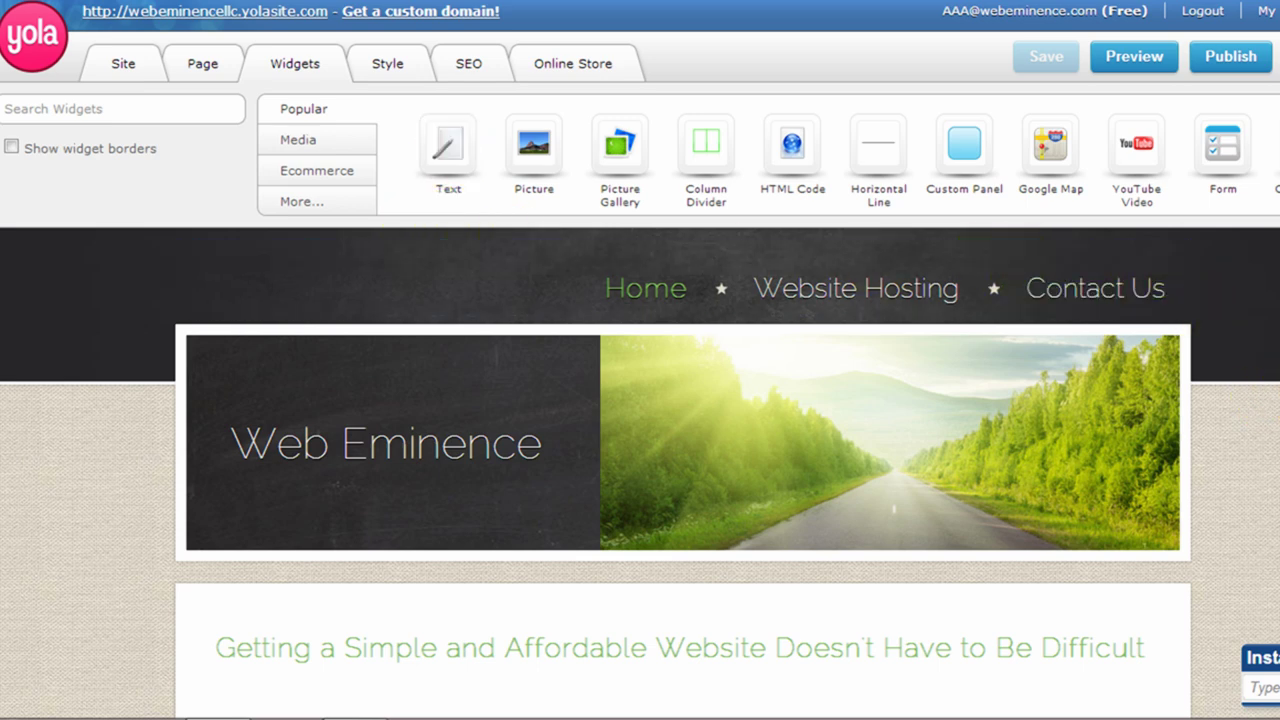
{"action": "scroll", "coordinate": [640, 473], "scroll_direction": "down", "scroll_amount": 5}
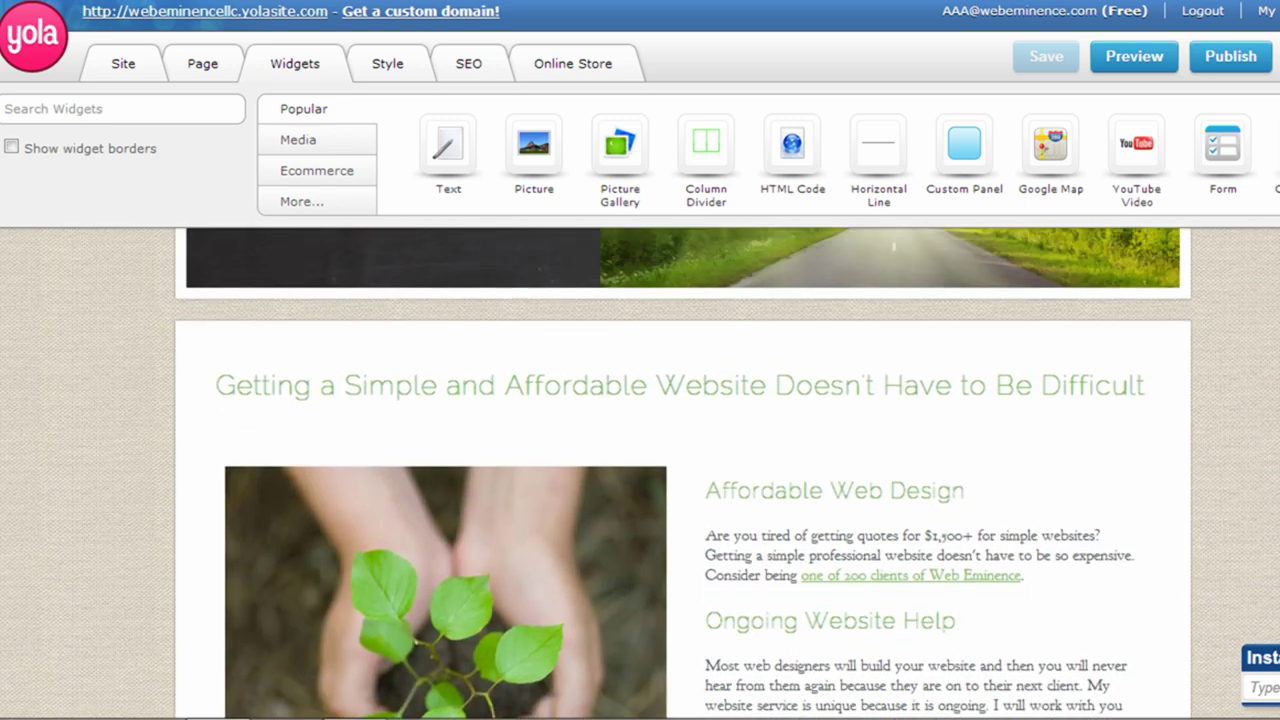
Open the Web Eminence heading in the banner for editing and close it without changes
{"action": "scroll", "coordinate": [640, 473], "scroll_direction": "up", "scroll_amount": 5}
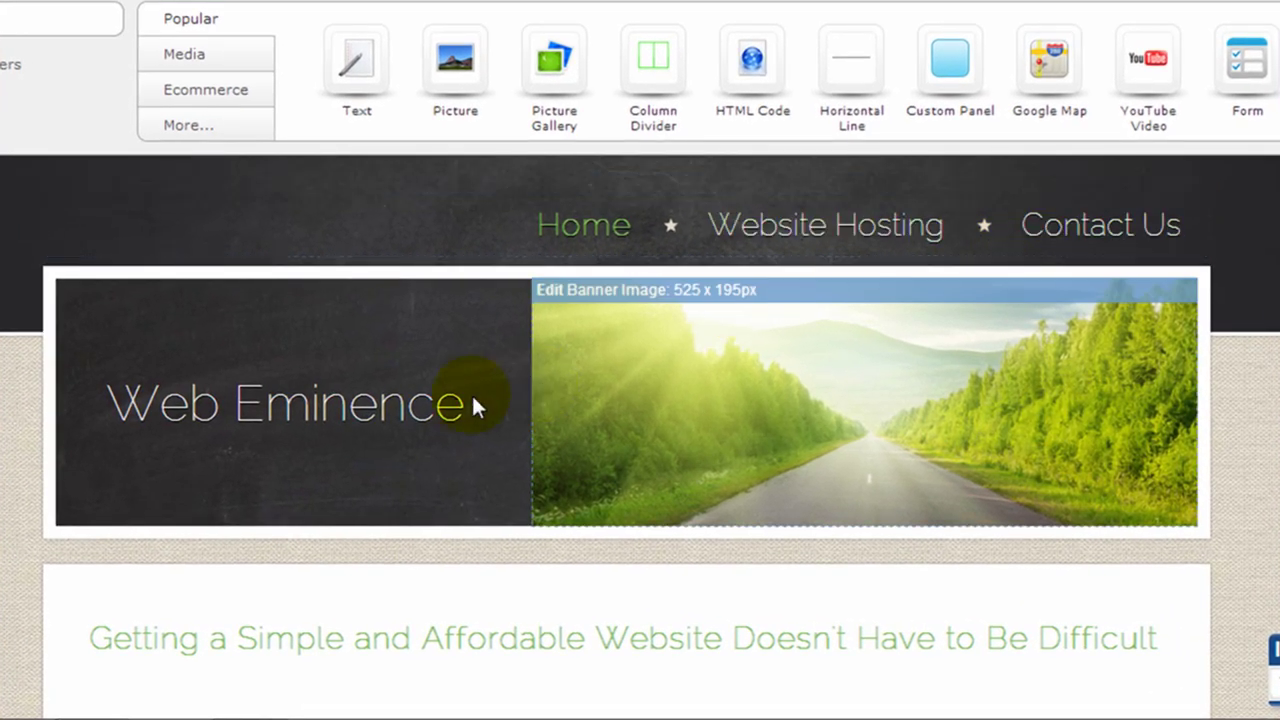
{"action": "left_click", "coordinate": [408, 401]}
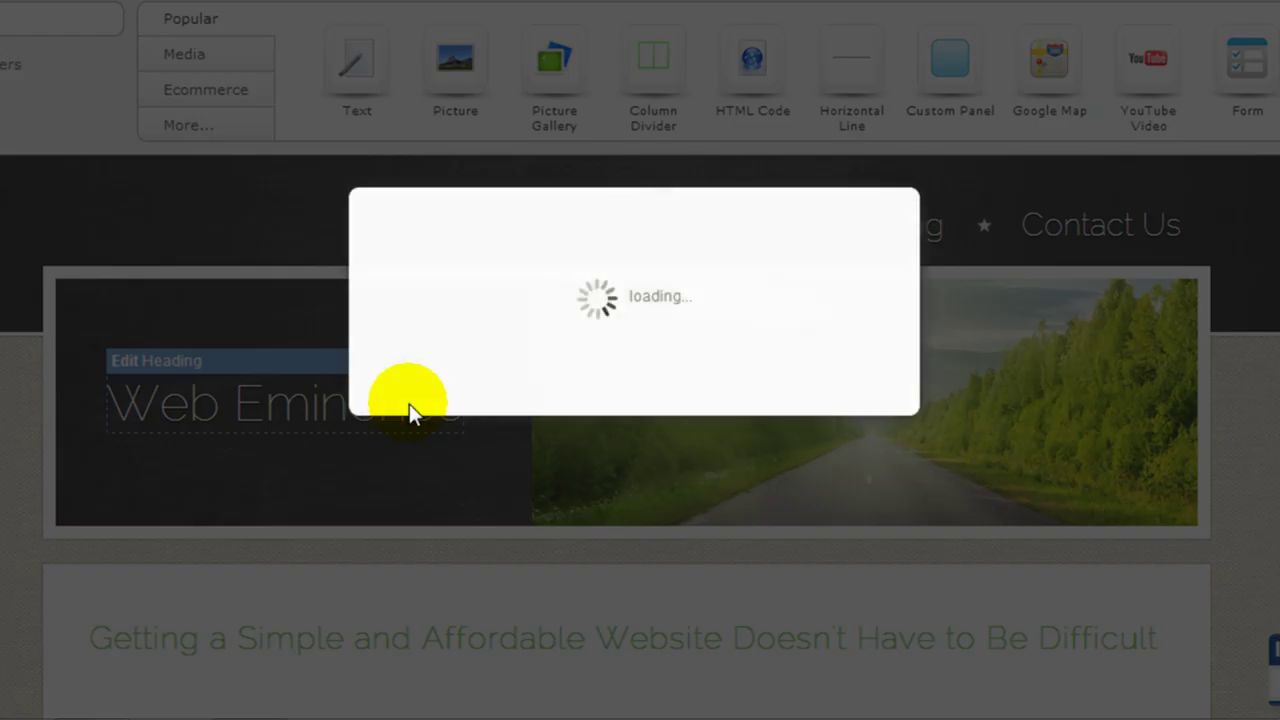
{"action": "left_click", "coordinate": [918, 187]}
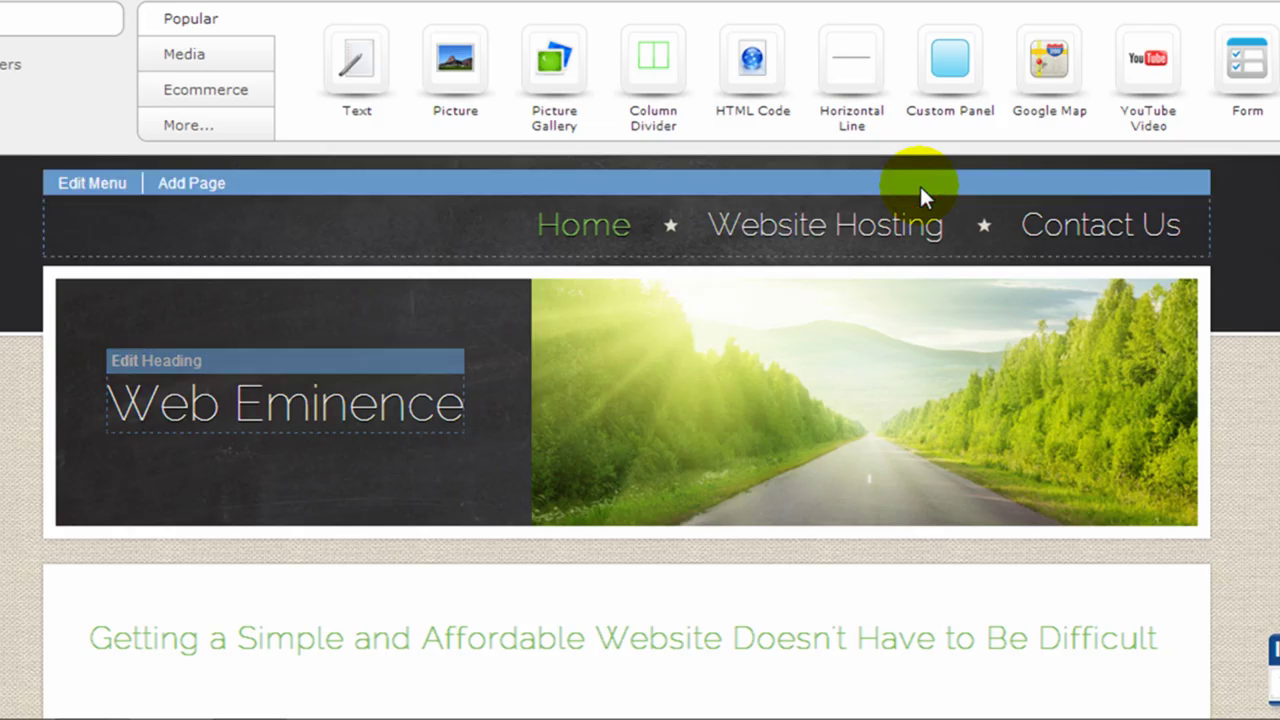
Open the banner image selection and browse the Yola Images, Stock Images and My Files collections
{"action": "left_click", "coordinate": [756, 364]}
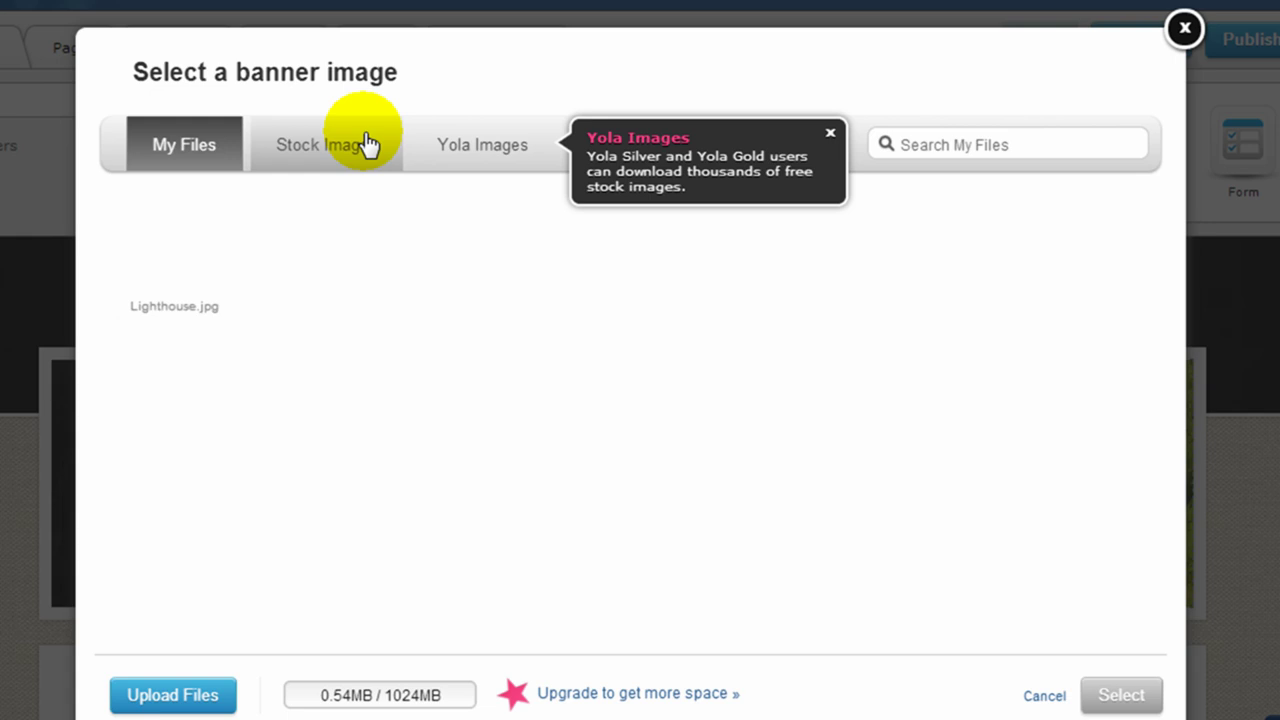
{"action": "left_click", "coordinate": [511, 176]}
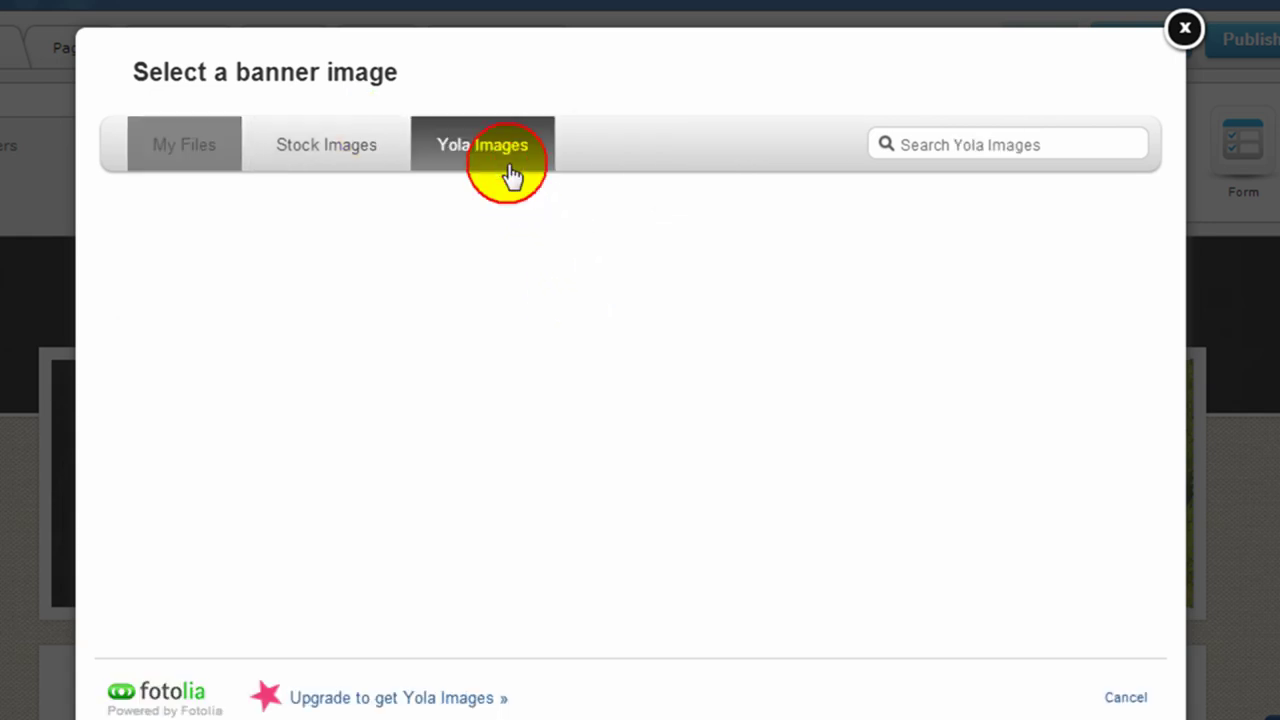
{"action": "left_click_drag", "start_coordinate": [1168, 328], "coordinate": [1149, 263]}
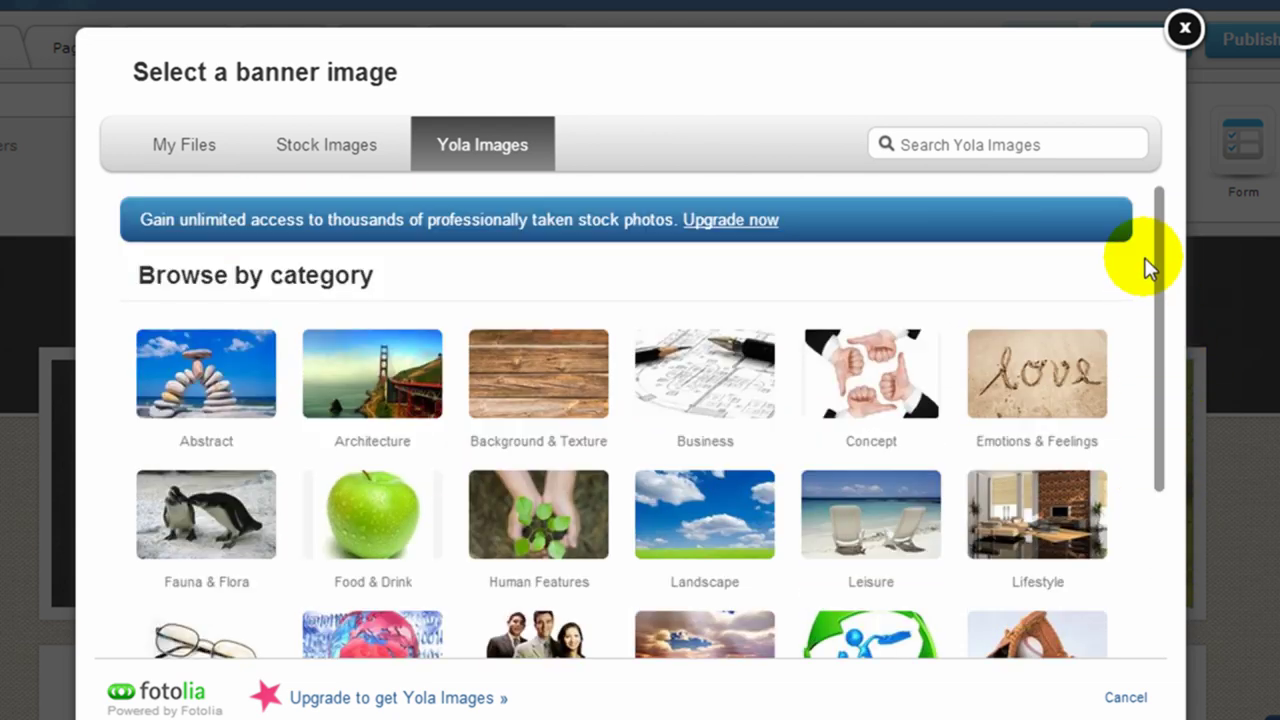
{"action": "left_click", "coordinate": [349, 152]}
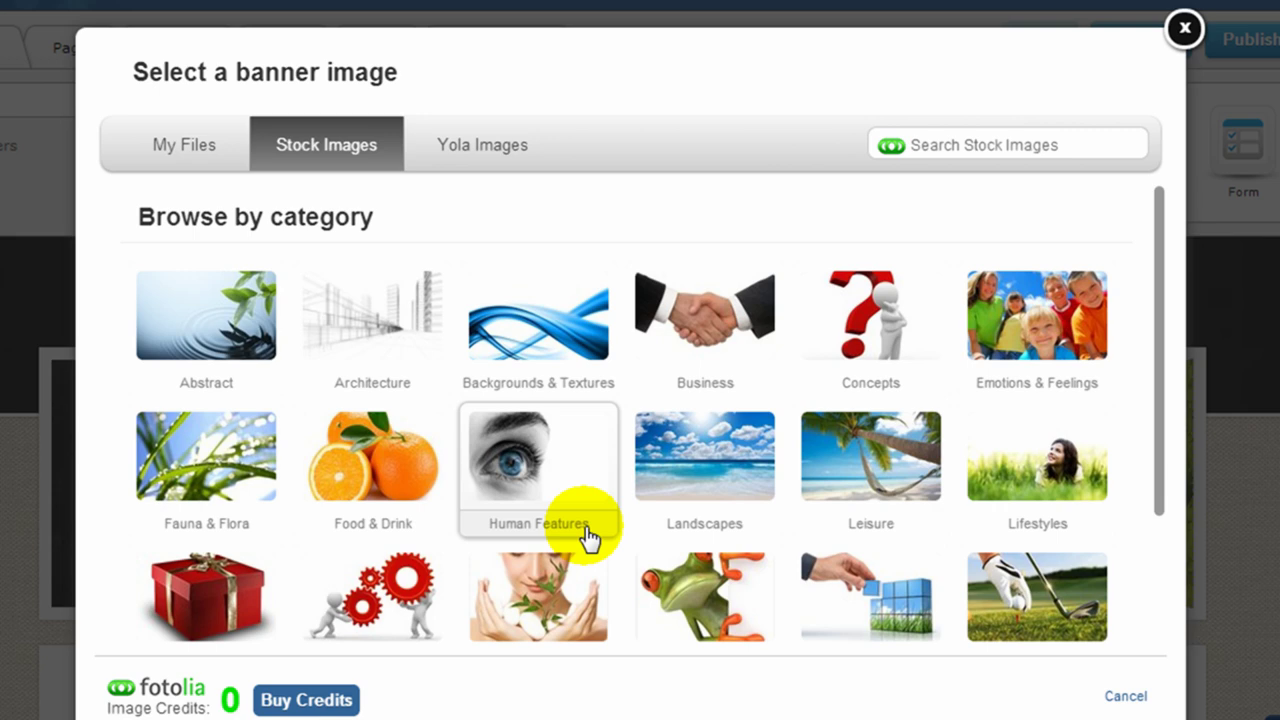
{"action": "left_click", "coordinate": [195, 151]}
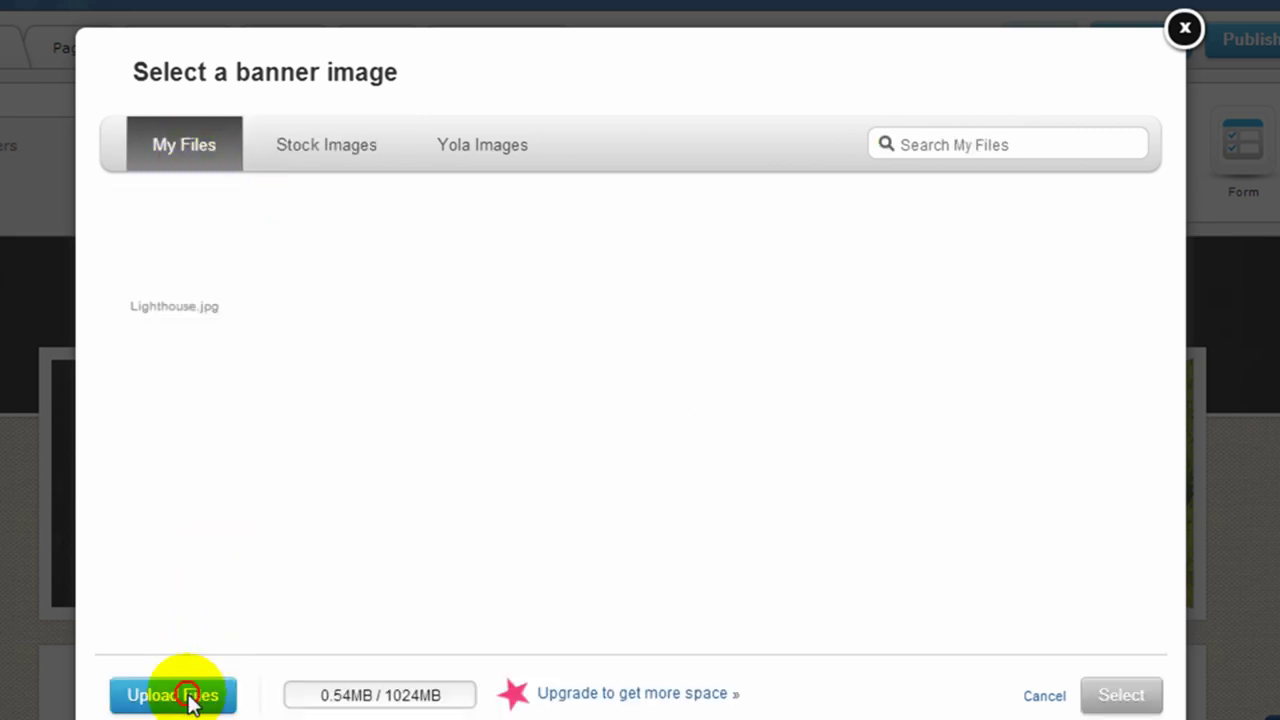
Upload the logo picture from the tutorials folder to the site's files
{"action": "left_click", "coordinate": [190, 697]}
{"action": "left_click", "coordinate": [3, 240]}
{"action": "double_click", "coordinate": [252, 223]}
{"action": "double_click", "coordinate": [252, 223]}
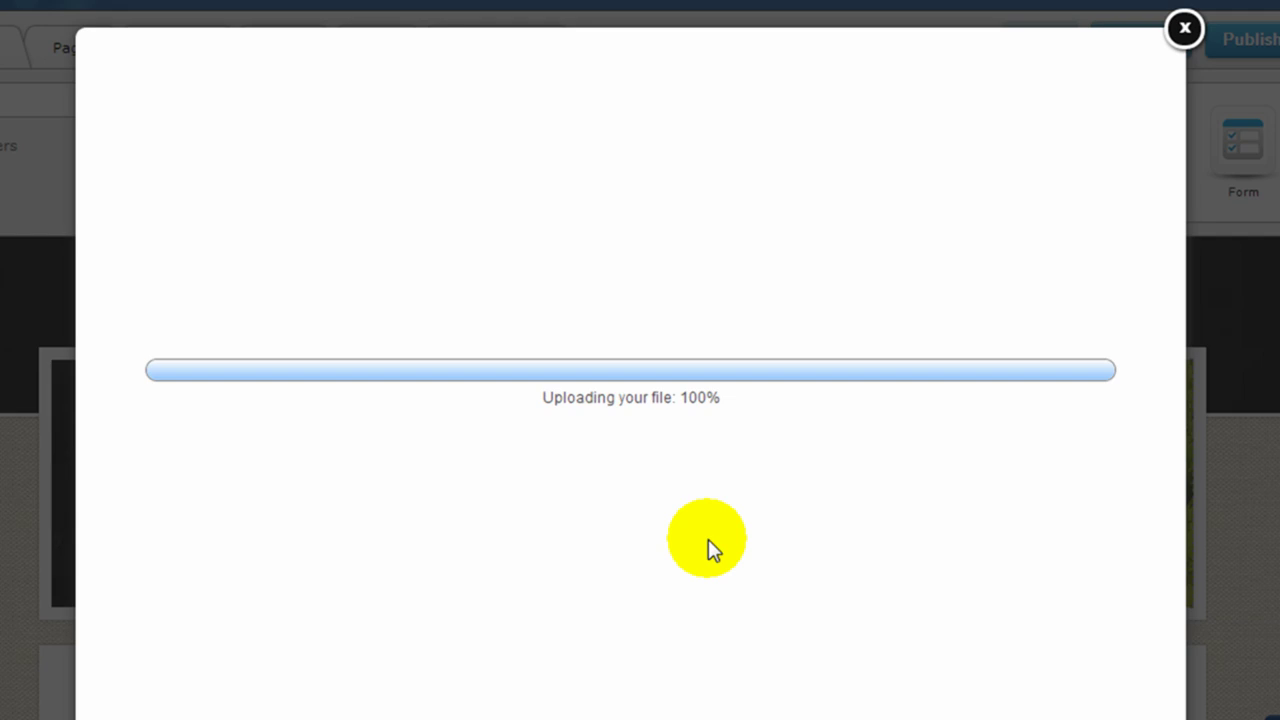
{"action": "left_click", "coordinate": [787, 410]}
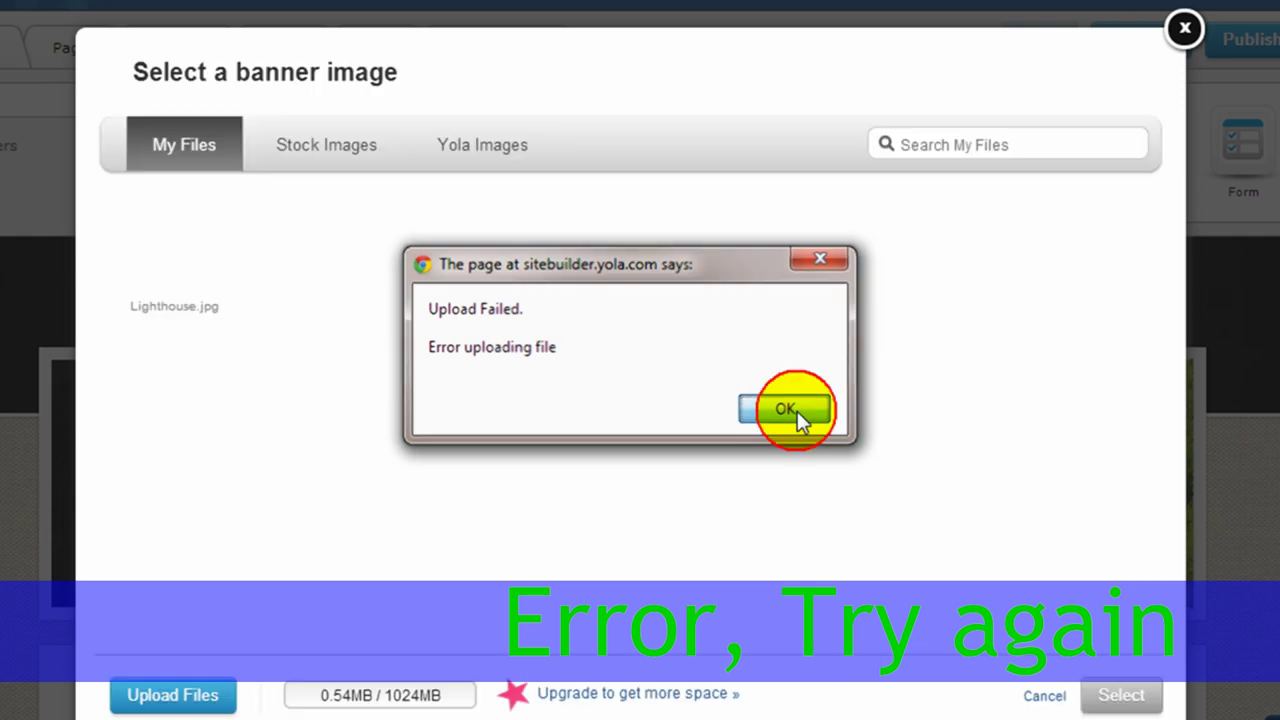
Try to use logo.png as the banner image and adjust its placement in the banner frame
{"action": "left_click", "coordinate": [329, 278]}
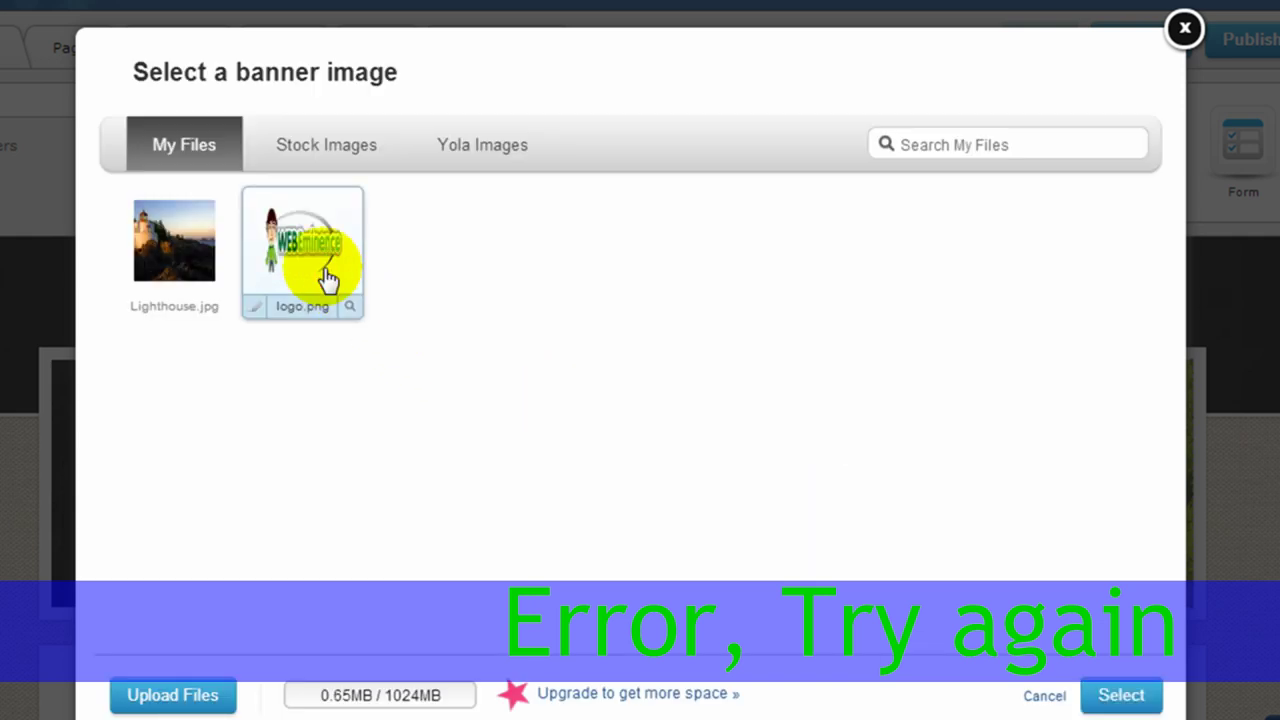
{"action": "left_click", "coordinate": [1103, 692]}
{"action": "left_click_drag", "start_coordinate": [811, 434], "coordinate": [900, 467]}
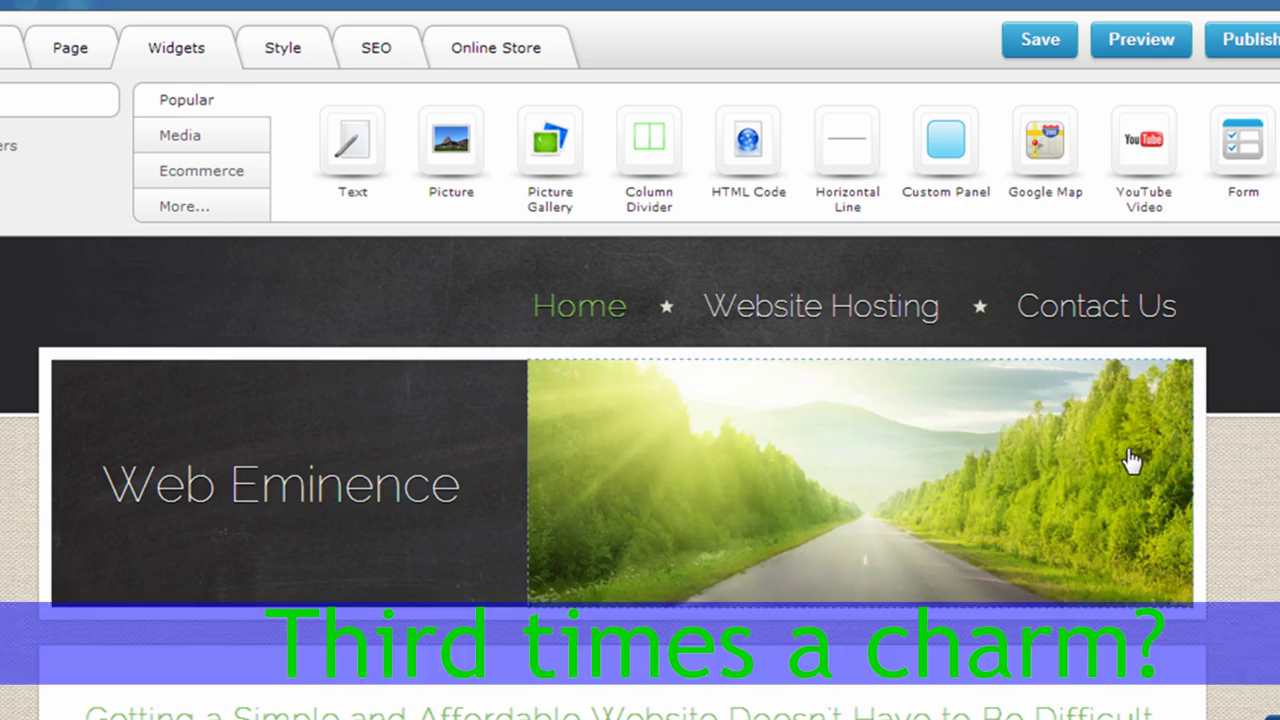
Reopen the banner image selection and upload the website-package picture from the tutorials folder
{"action": "left_click", "coordinate": [1121, 454]}
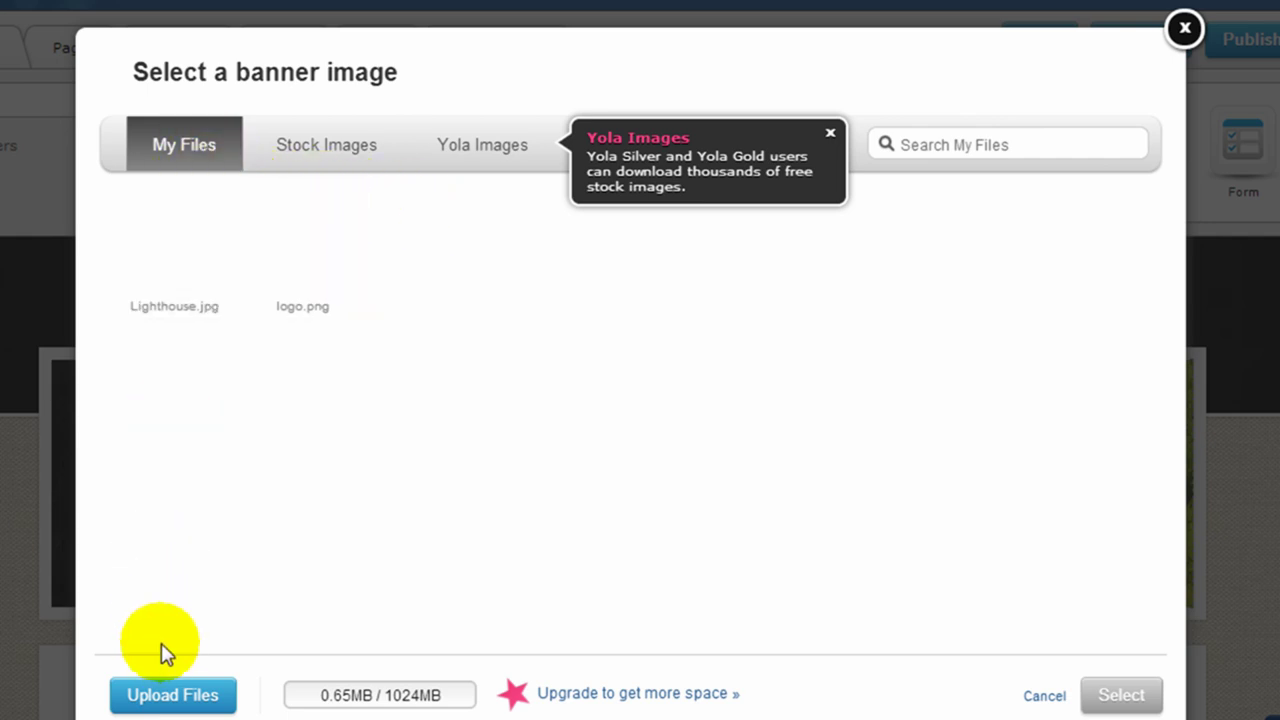
{"action": "left_click", "coordinate": [171, 694]}
{"action": "double_click", "coordinate": [520, 255]}
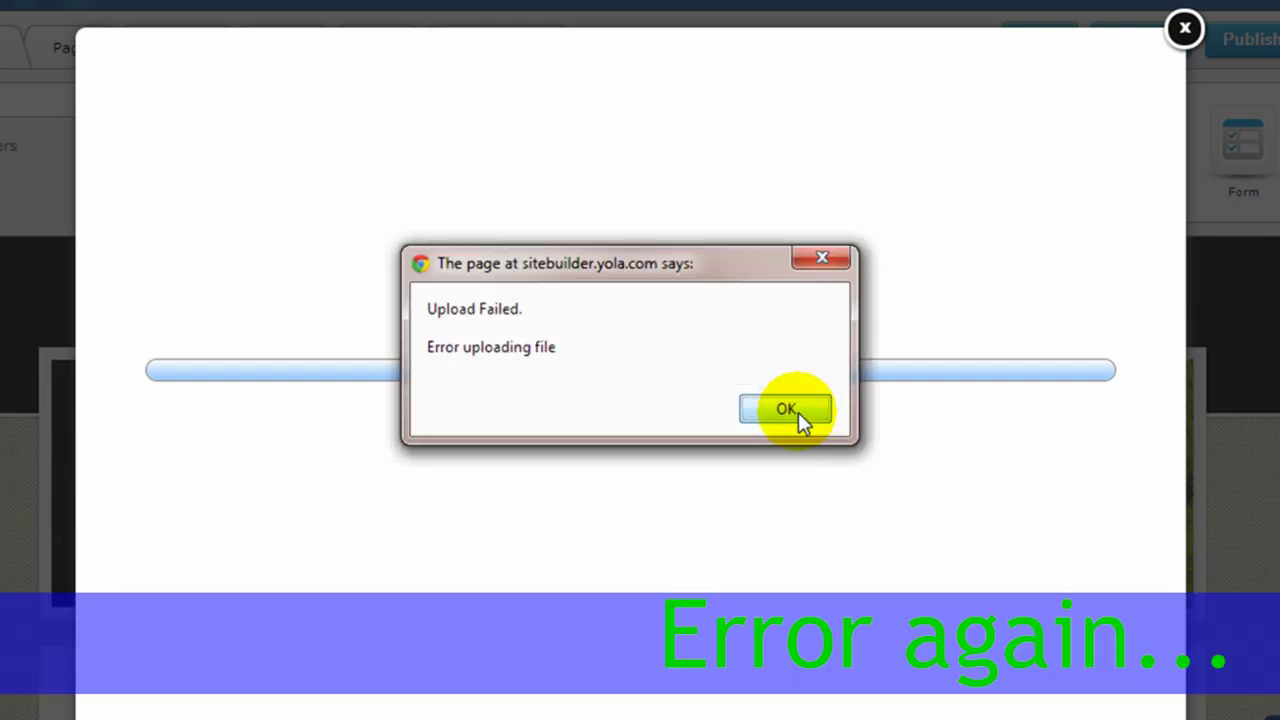
{"action": "left_click", "coordinate": [786, 409]}
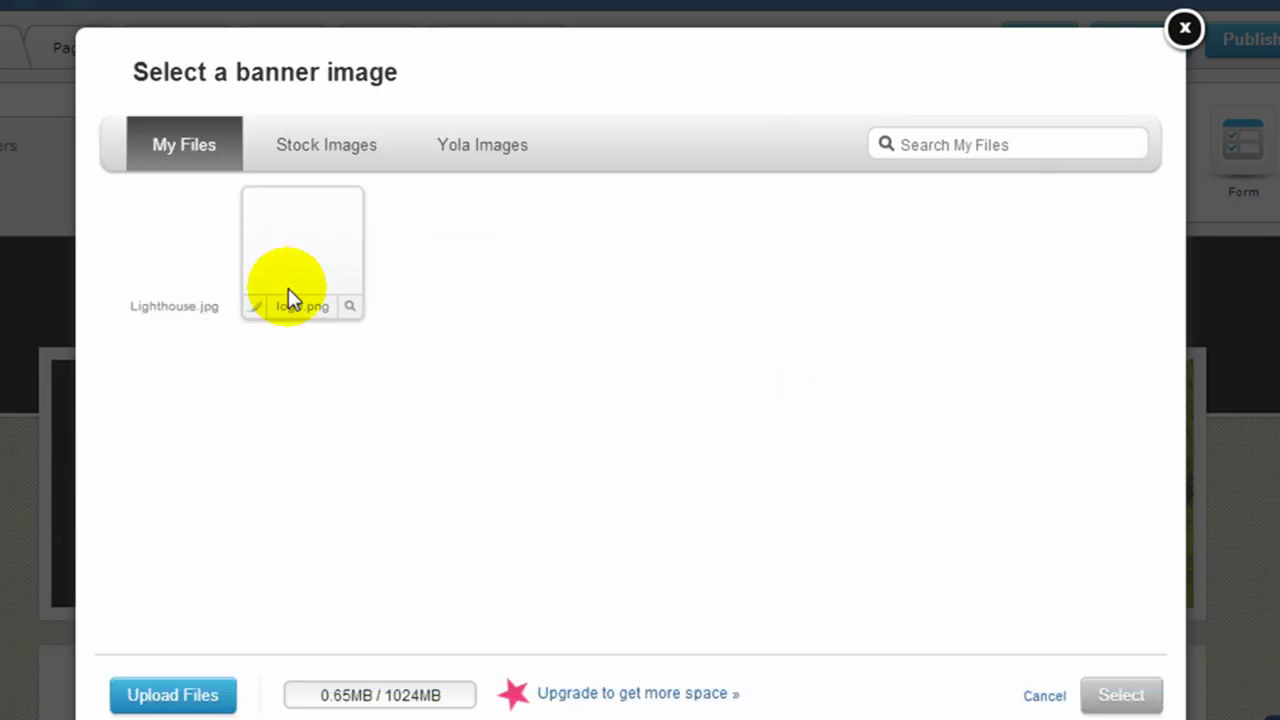
{"action": "left_click", "coordinate": [171, 694]}
{"action": "left_click", "coordinate": [543, 240]}
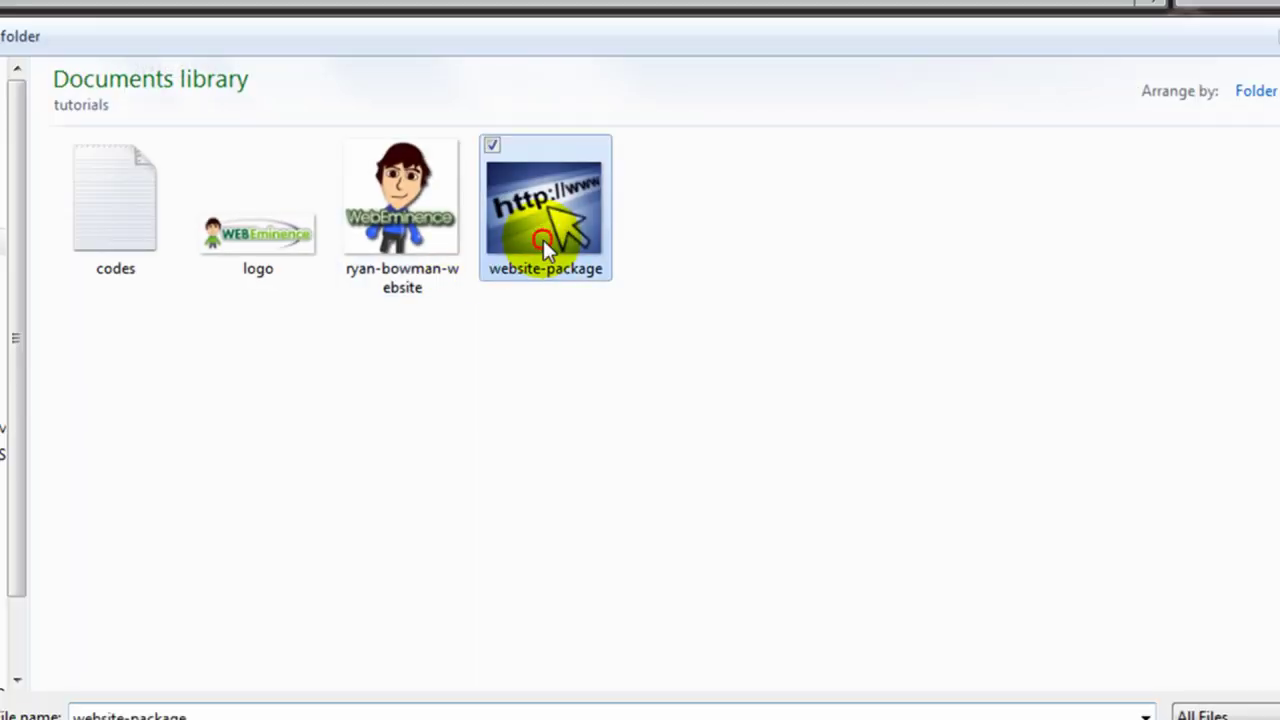
{"action": "double_click", "coordinate": [543, 240]}
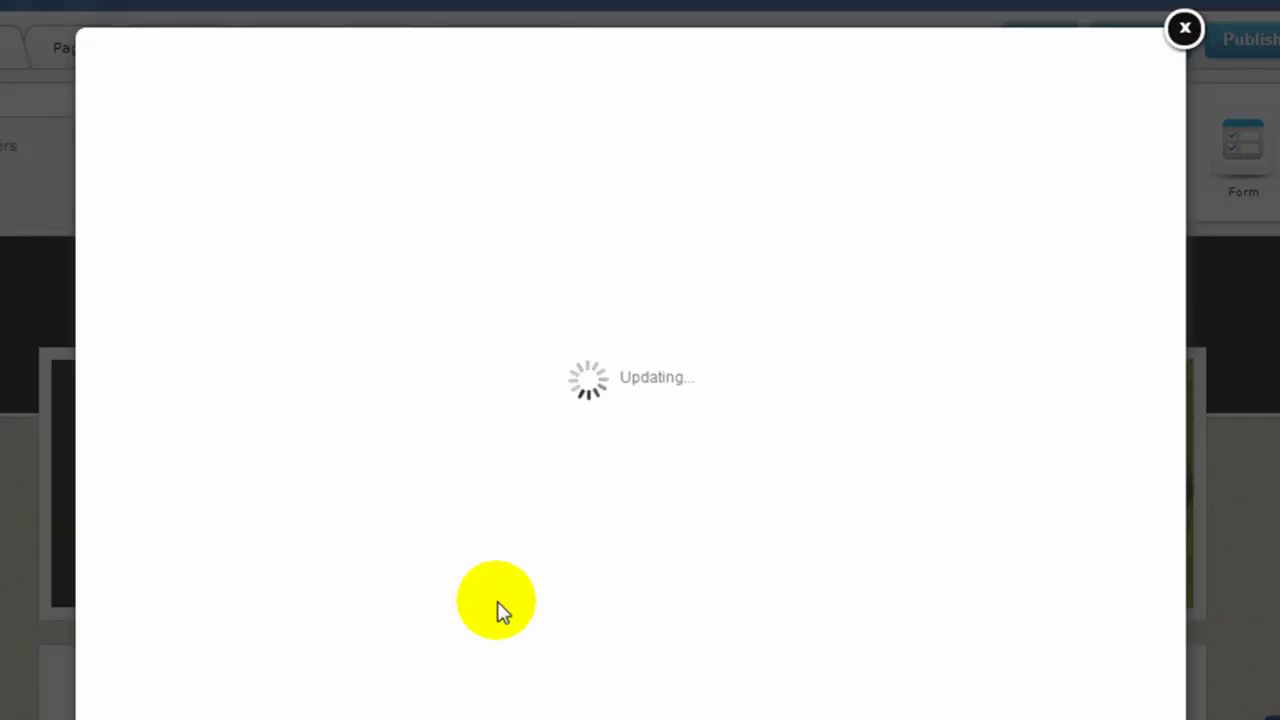
Use the uploaded website-package picture as the banner image, enlarged to cover the whole banner frame
{"action": "mouse_move", "coordinate": [457, 292]}
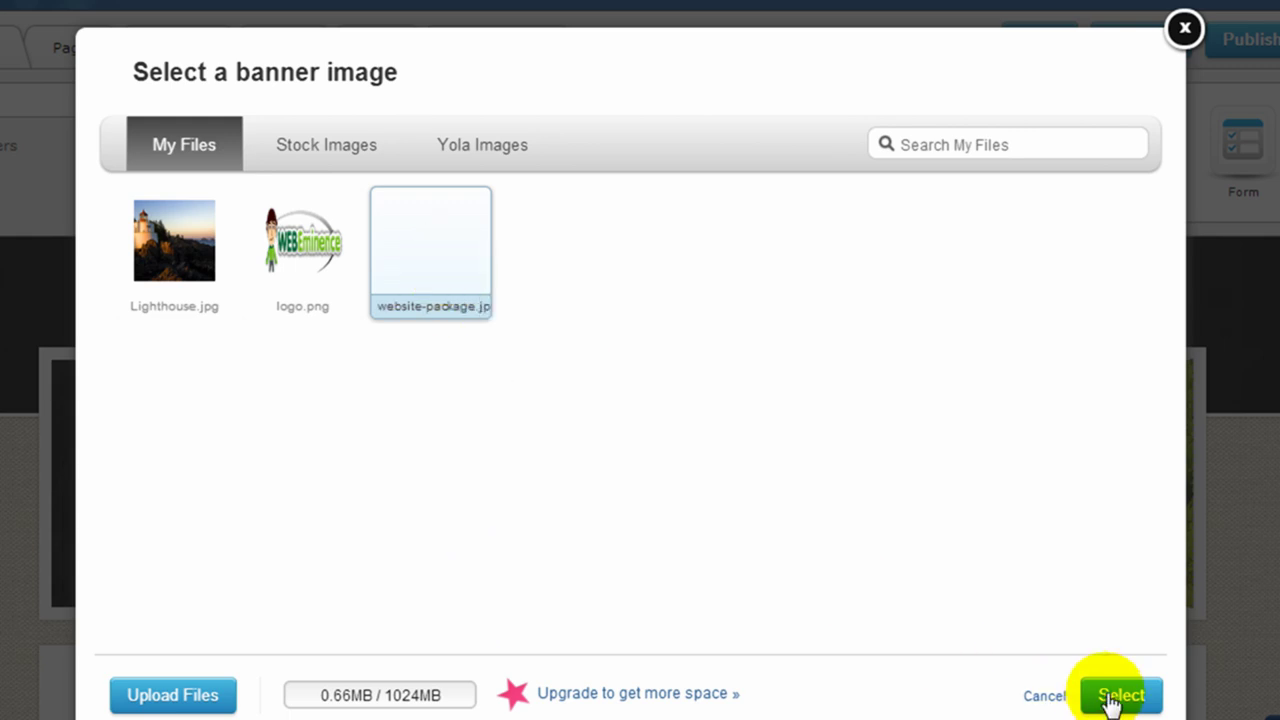
{"action": "left_click", "coordinate": [1110, 697]}
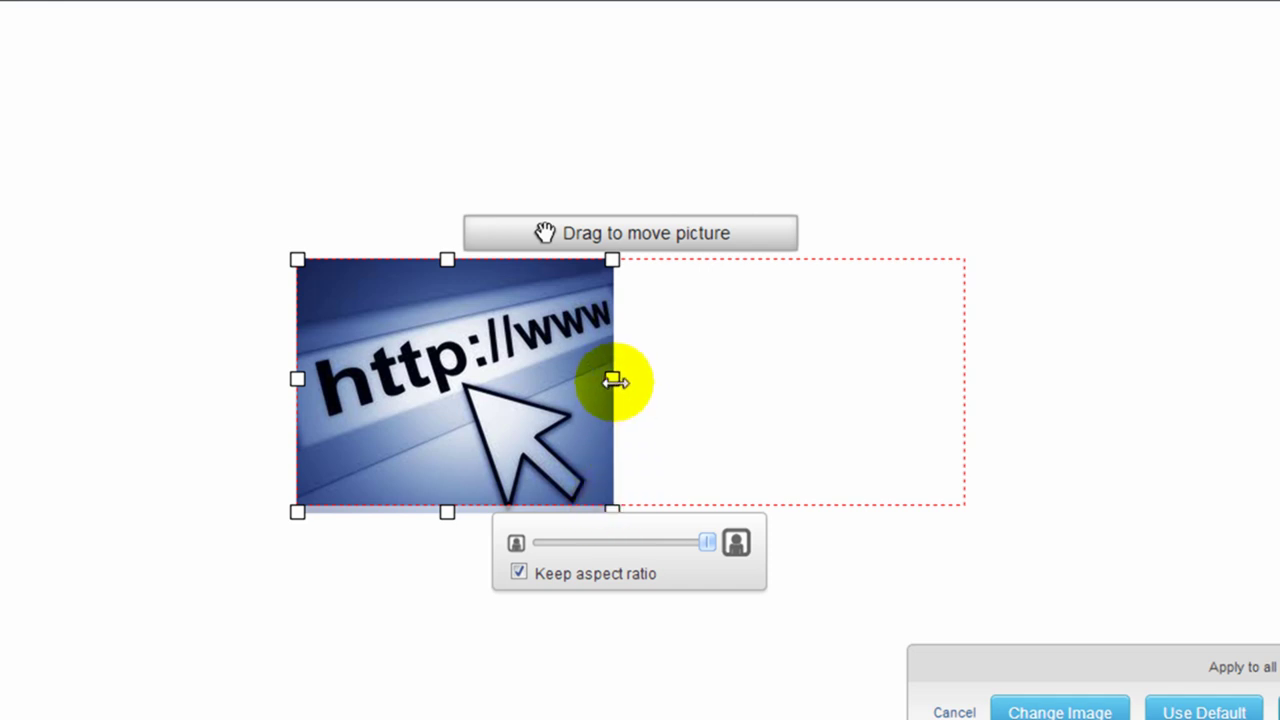
{"action": "left_click_drag", "start_coordinate": [543, 380], "coordinate": [596, 383]}
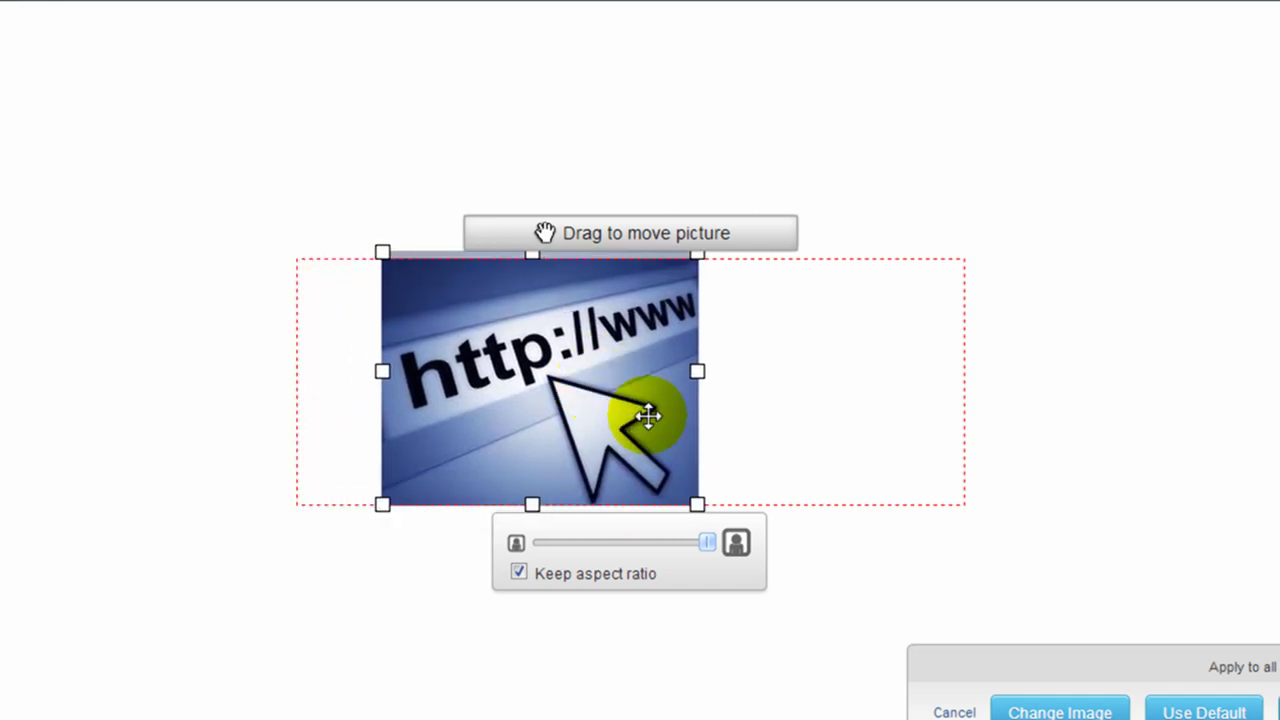
{"action": "left_click_drag", "start_coordinate": [697, 503], "coordinate": [986, 591]}
{"action": "left_click_drag", "start_coordinate": [382, 252], "coordinate": [246, 200]}
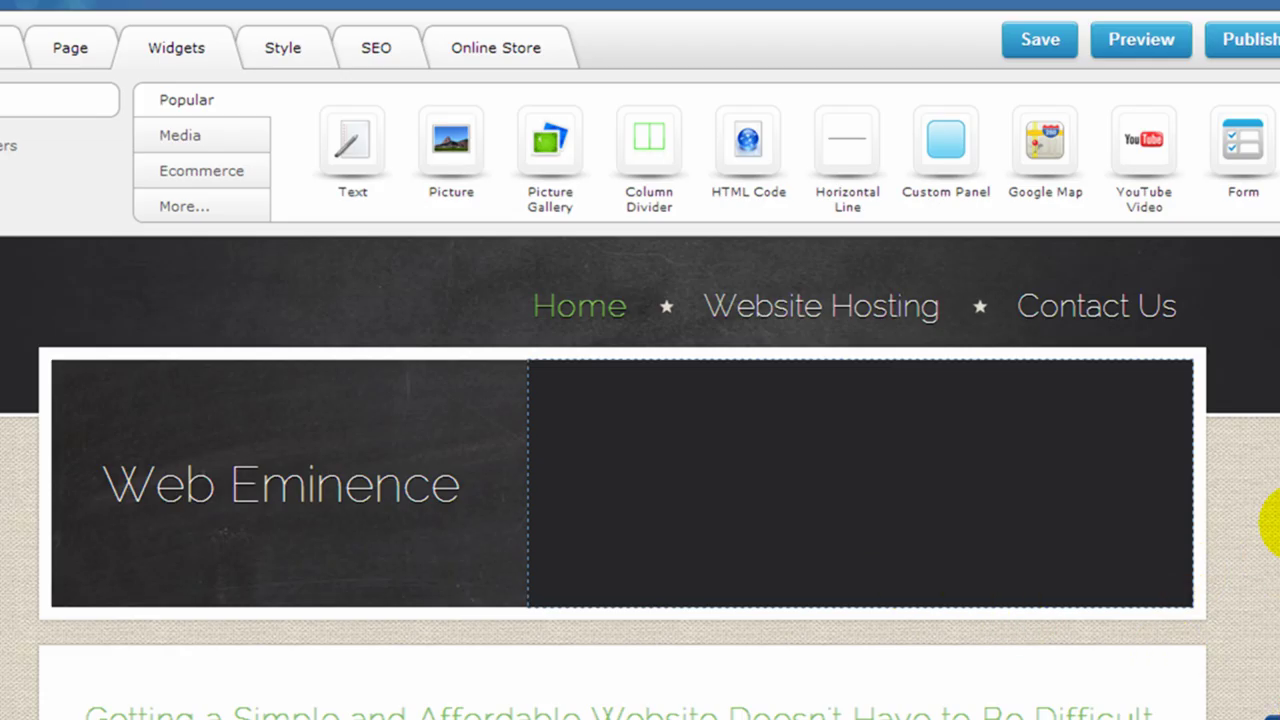
{"action": "scroll", "coordinate": [1275, 522], "scroll_direction": "down", "scroll_amount": 3}
{"action": "scroll", "coordinate": [1275, 522], "scroll_direction": "up", "scroll_amount": 3}
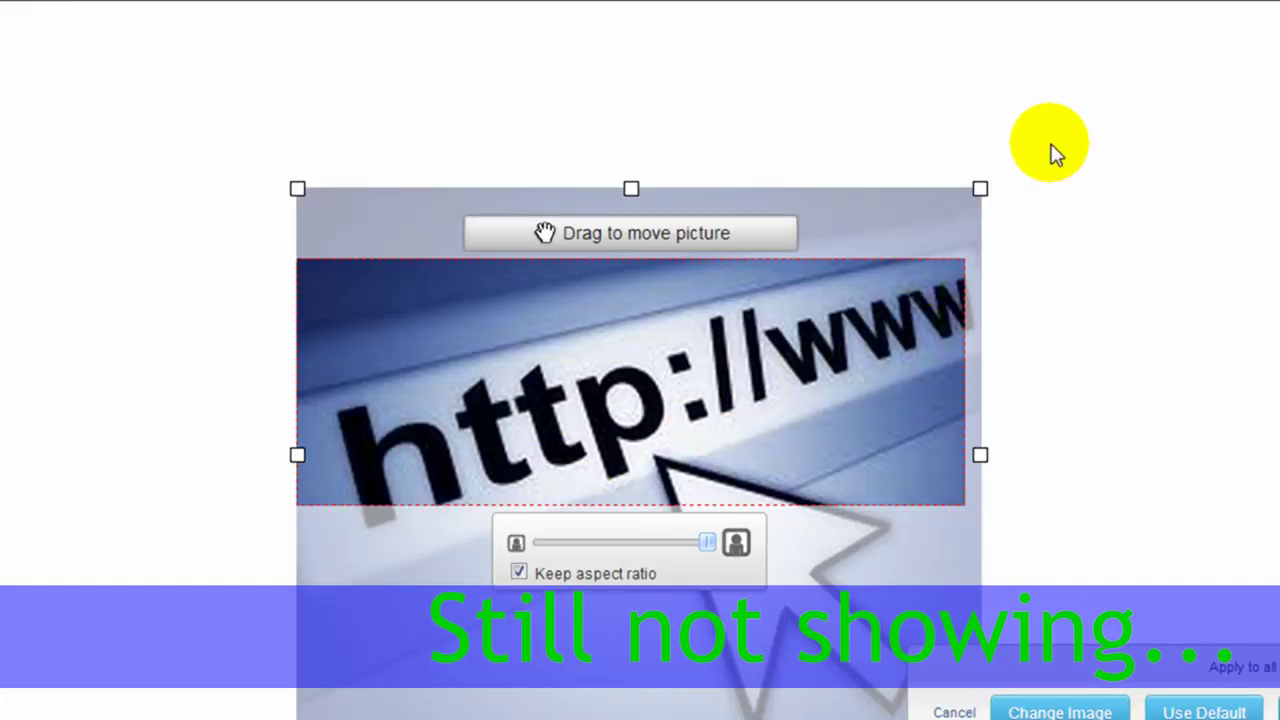
{"action": "left_click", "coordinate": [1092, 710]}
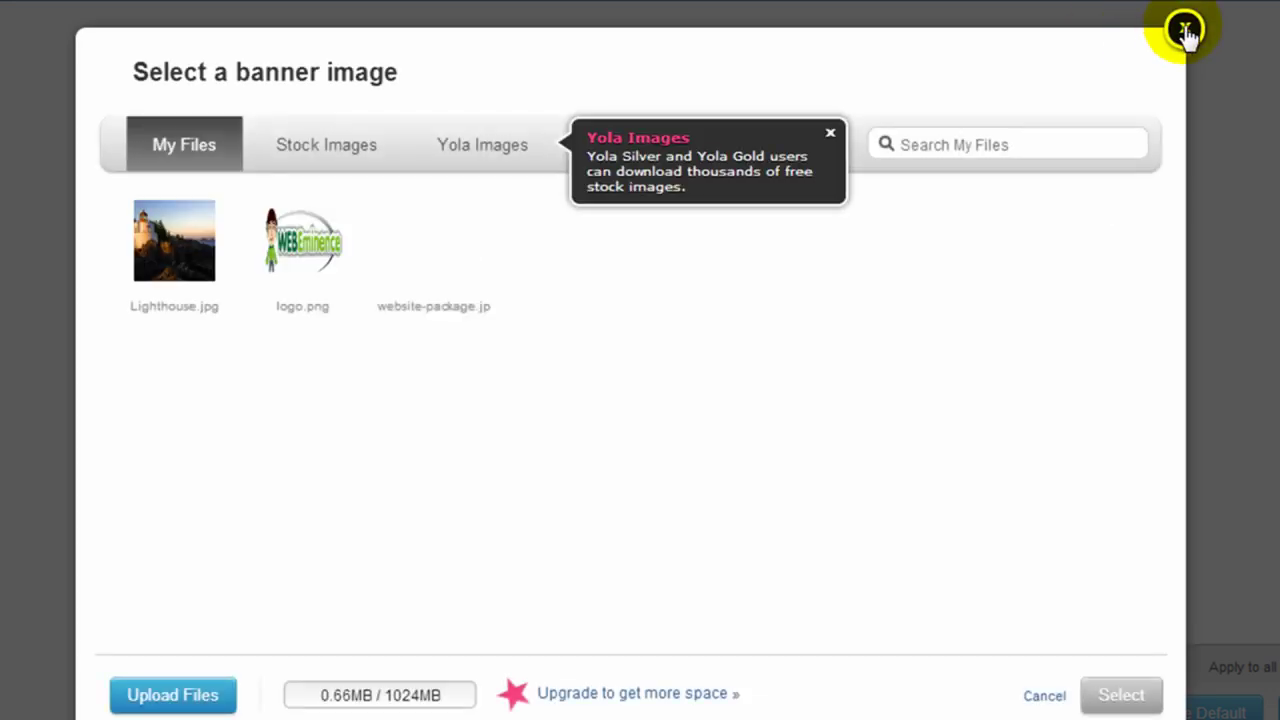
{"action": "left_click", "coordinate": [1184, 30]}
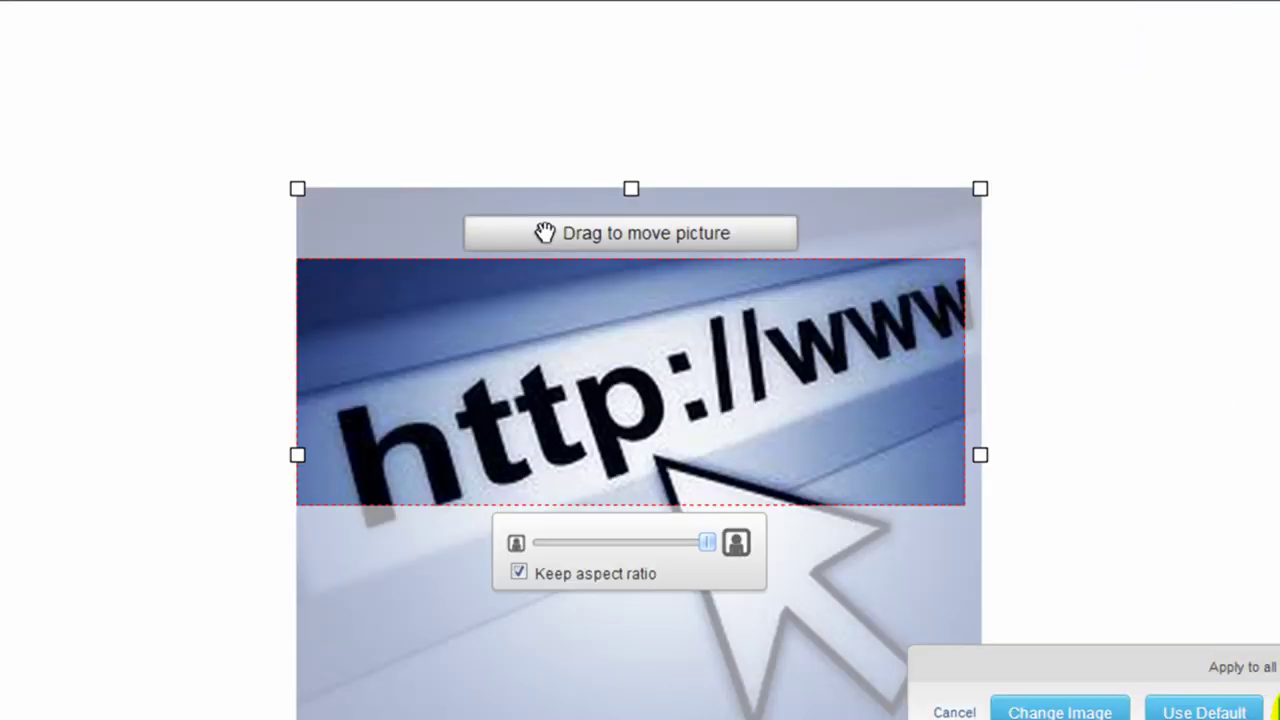
{"action": "left_click", "coordinate": [1275, 705]}
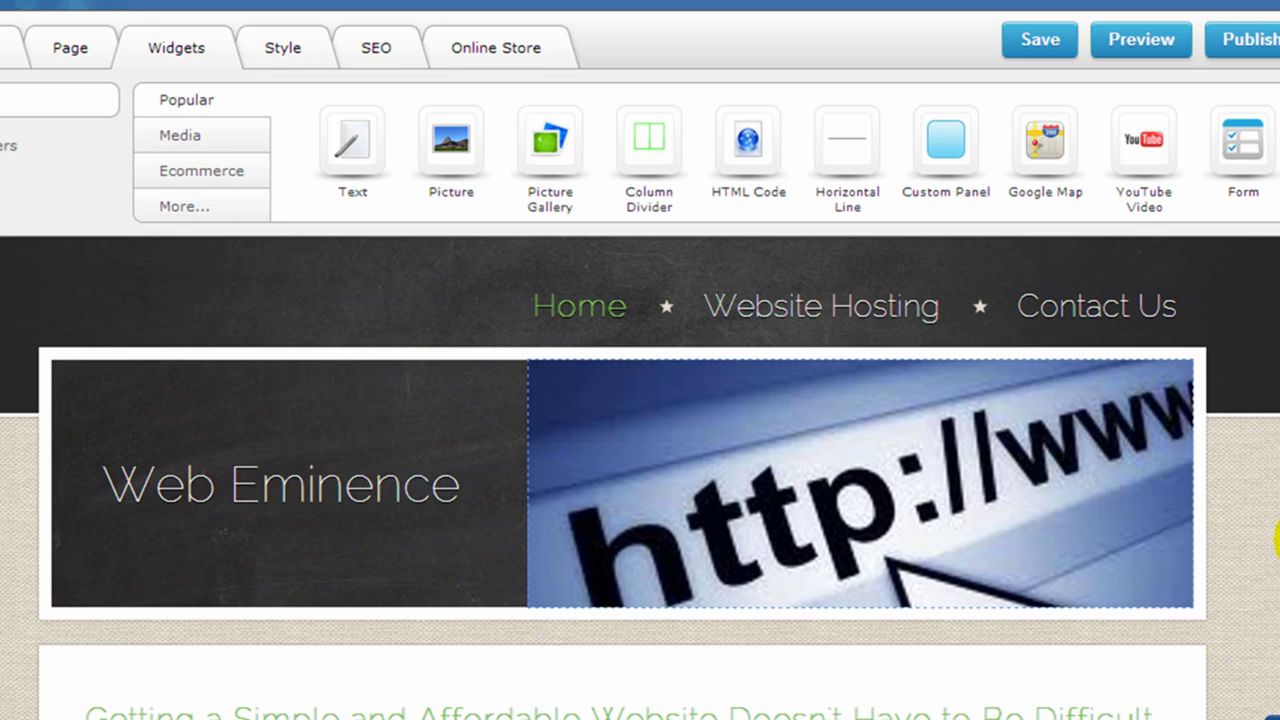
{"action": "scroll", "coordinate": [1276, 540], "scroll_direction": "down", "scroll_amount": 1}
{"action": "scroll", "coordinate": [1276, 540], "scroll_direction": "up", "scroll_amount": 1}
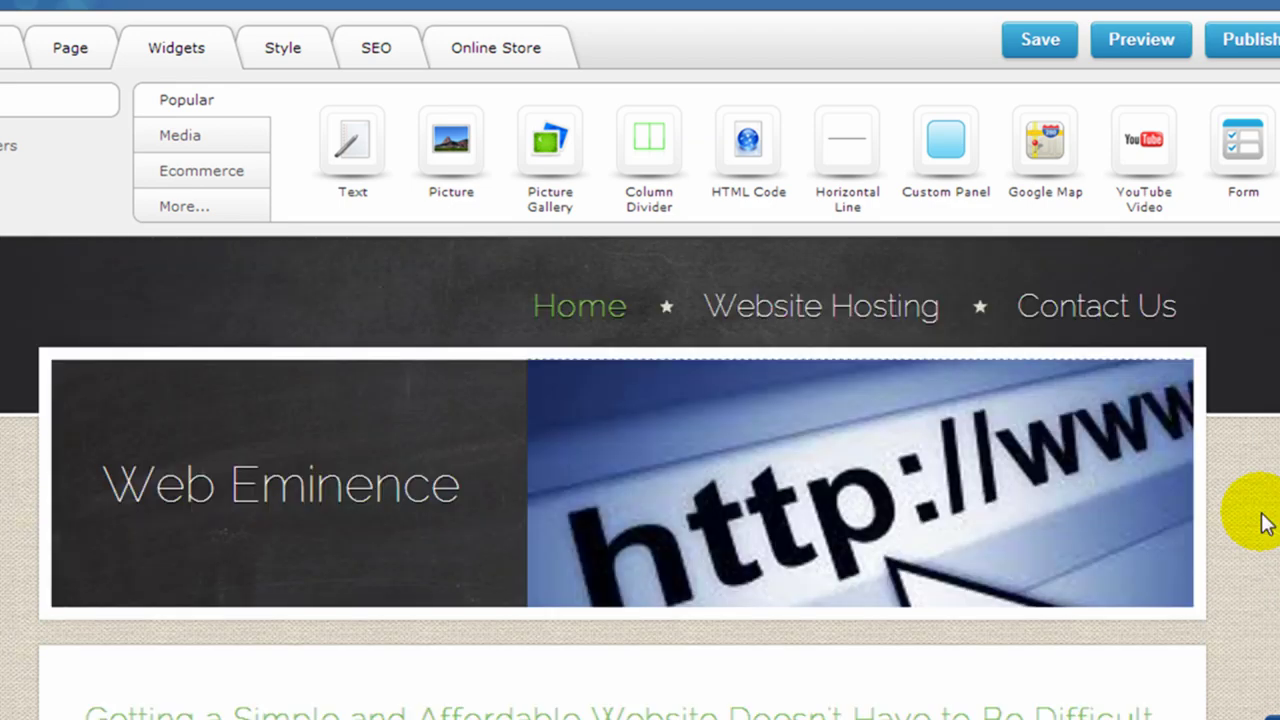
Open the heading "Getting a Simple and Affordable Website Doesn't Have to Be Difficult" for editing and select its whole text
{"action": "scroll", "coordinate": [1262, 518], "scroll_direction": "down", "scroll_amount": 2}
{"action": "scroll", "coordinate": [1262, 518], "scroll_direction": "up", "scroll_amount": 1}
{"action": "scroll", "coordinate": [1262, 518], "scroll_direction": "down", "scroll_amount": 1}
{"action": "scroll", "coordinate": [1262, 520], "scroll_direction": "up", "scroll_amount": 1}
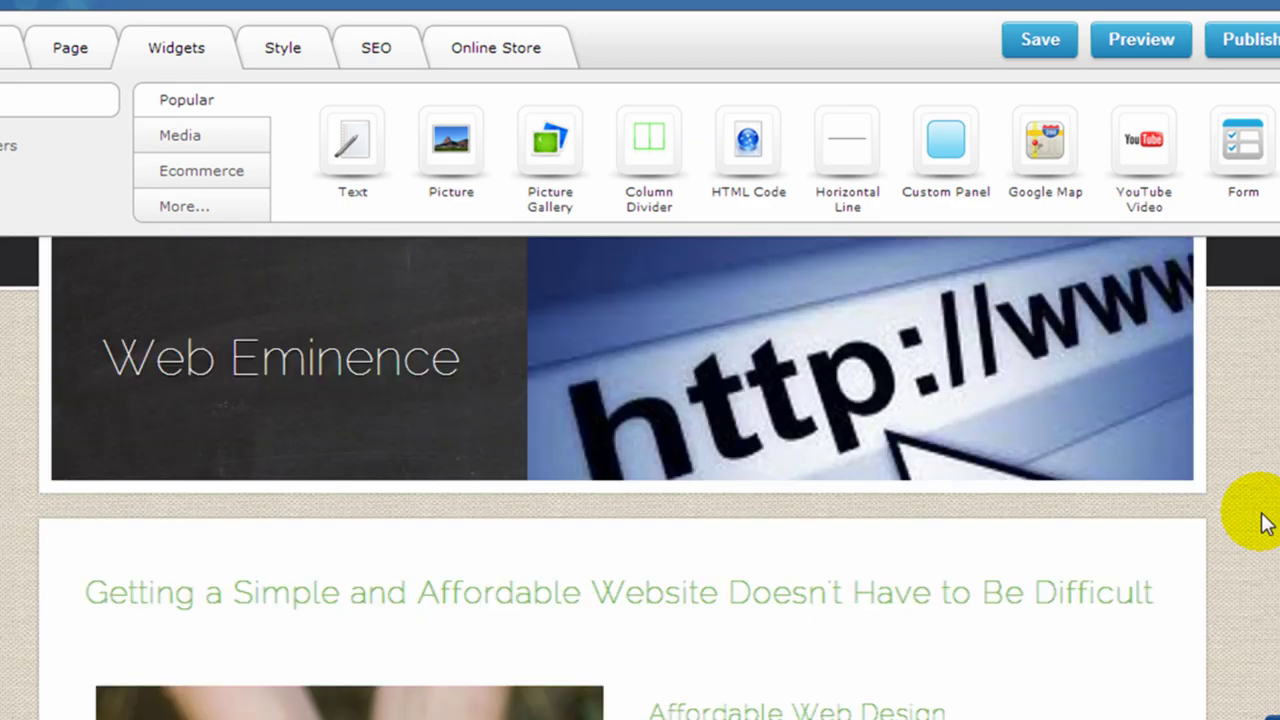
{"action": "scroll", "coordinate": [1257, 517], "scroll_direction": "down", "scroll_amount": 1}
{"action": "left_click", "coordinate": [836, 470]}
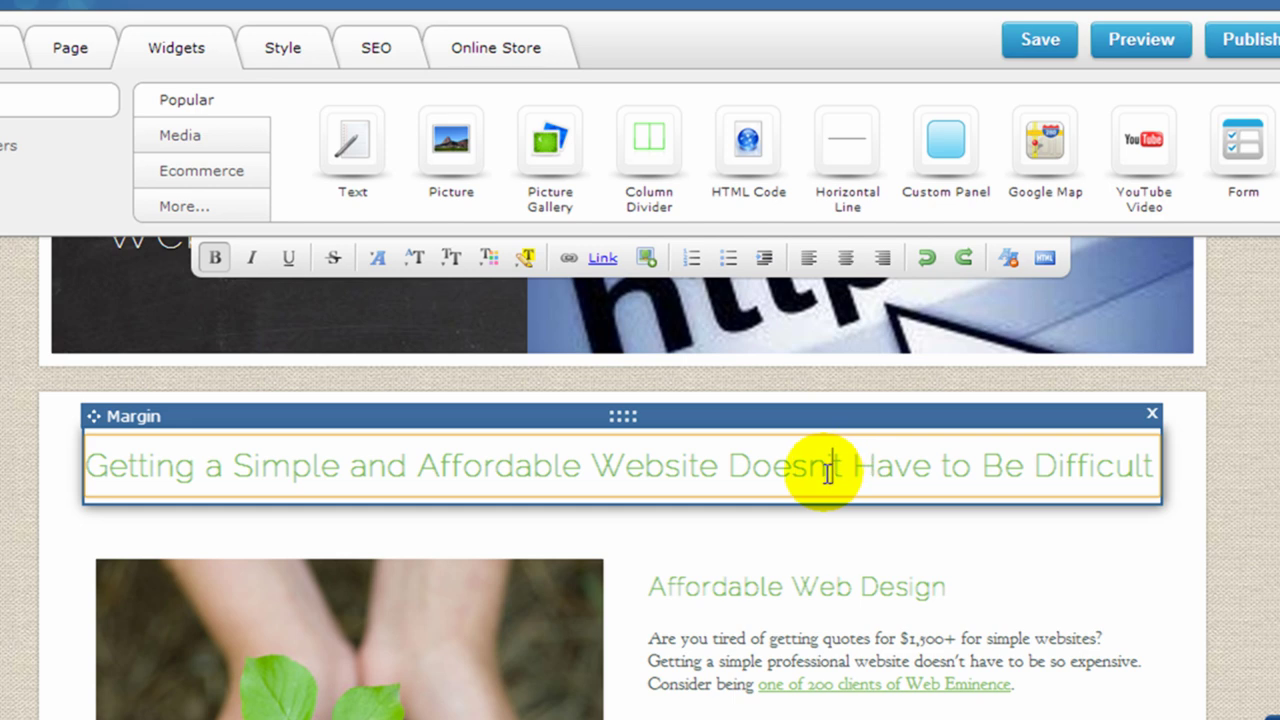
{"action": "left_click_drag", "start_coordinate": [86, 465], "coordinate": [222, 467]}
{"action": "left_click_drag", "start_coordinate": [318, 477], "coordinate": [1155, 466]}
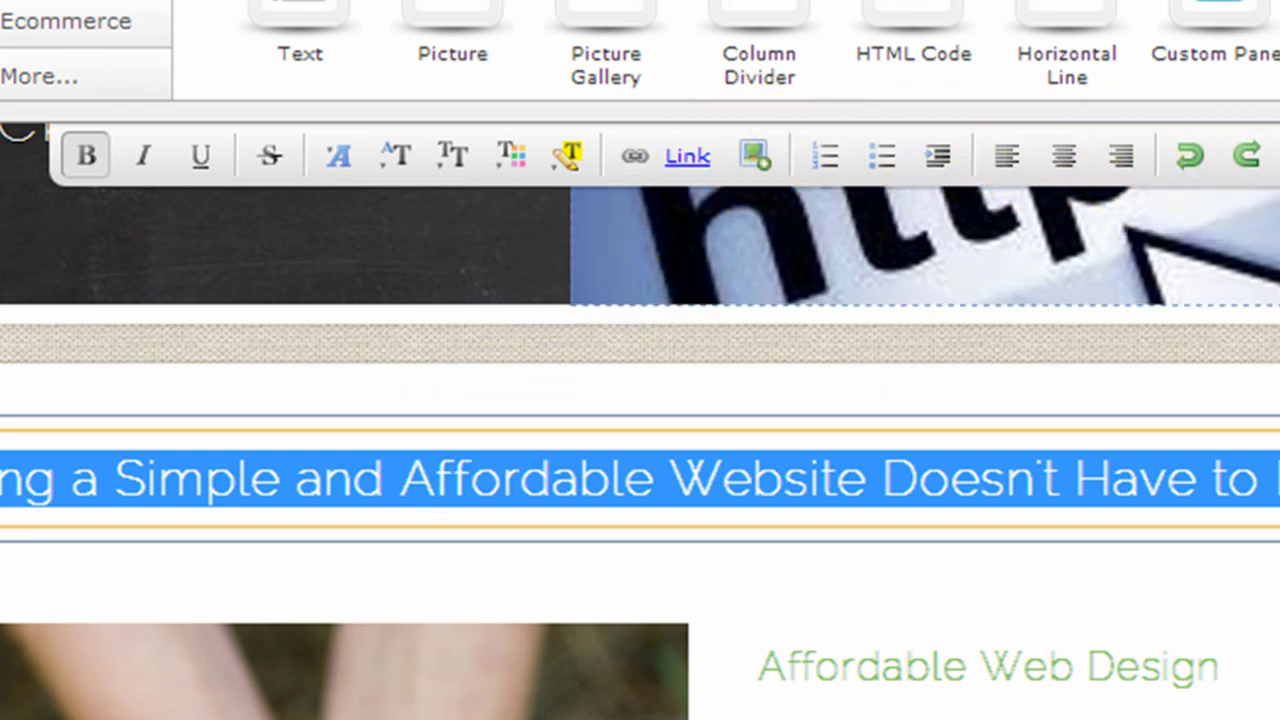
Shrink the seedling picture beside the Affordable Web Design text to about two thirds of its size
{"action": "scroll", "coordinate": [640, 500], "scroll_direction": "down", "scroll_amount": 3}
{"action": "left_click", "coordinate": [642, 715]}
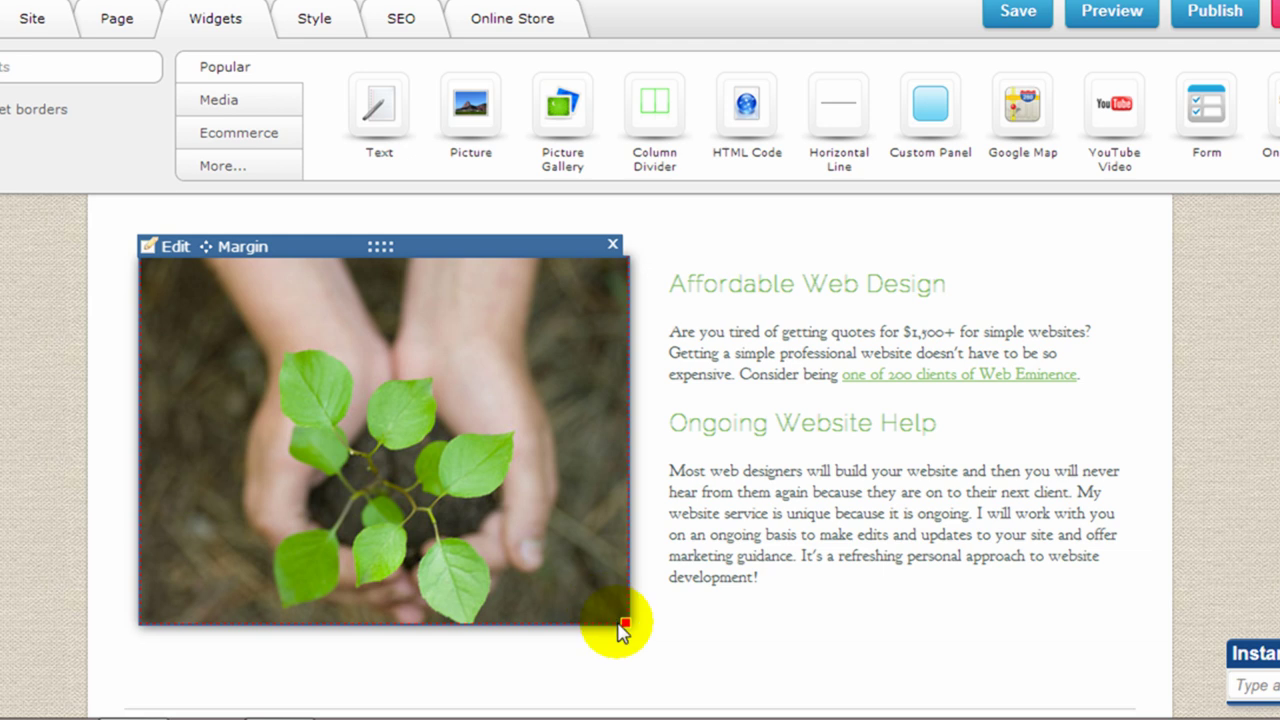
{"action": "left_click_drag", "start_coordinate": [620, 628], "coordinate": [477, 514]}
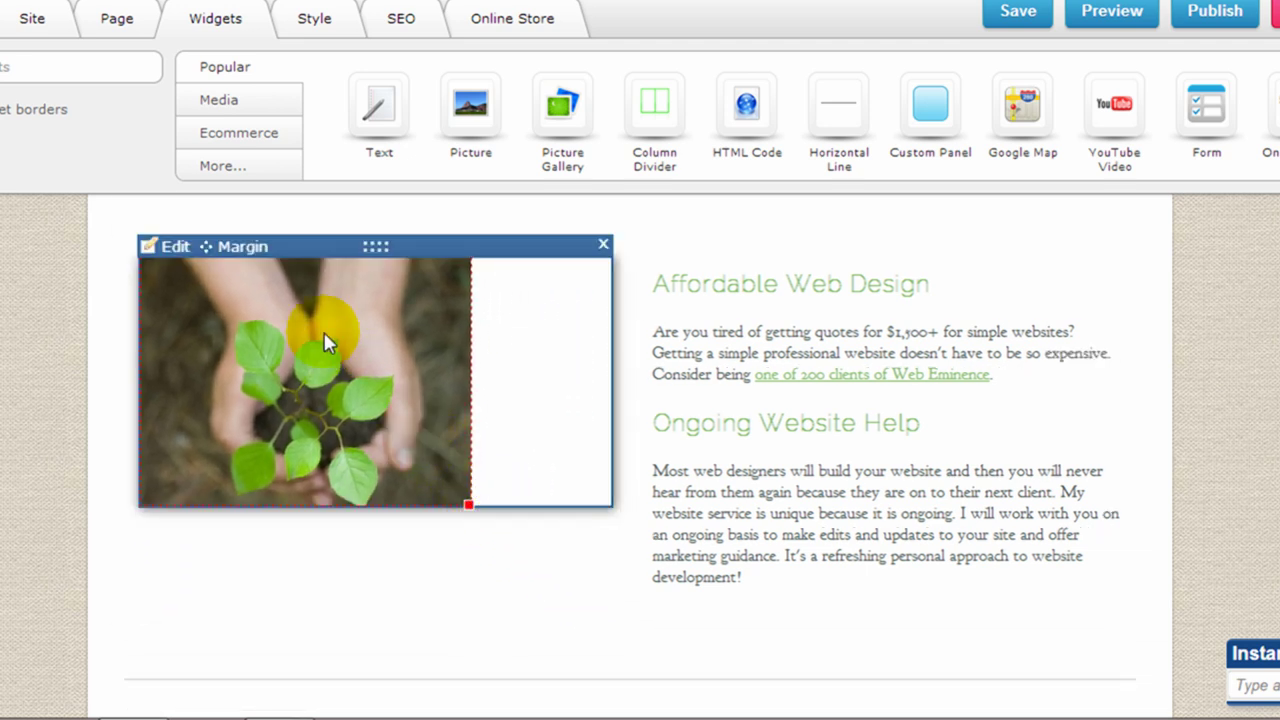
Set the seedling picture's margin to 55 px on all four sides
{"action": "left_click", "coordinate": [240, 247]}
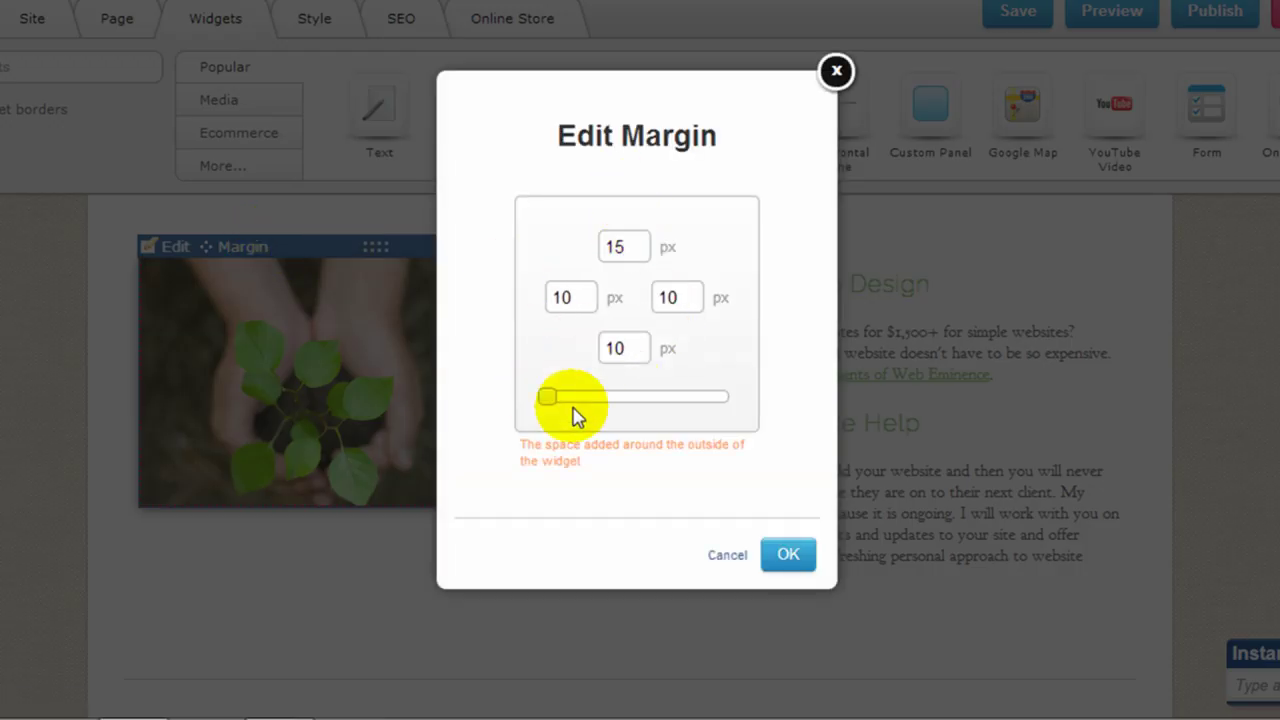
{"action": "left_click_drag", "start_coordinate": [548, 400], "coordinate": [617, 406]}
{"action": "left_click_drag", "start_coordinate": [641, 349], "coordinate": [590, 362]}
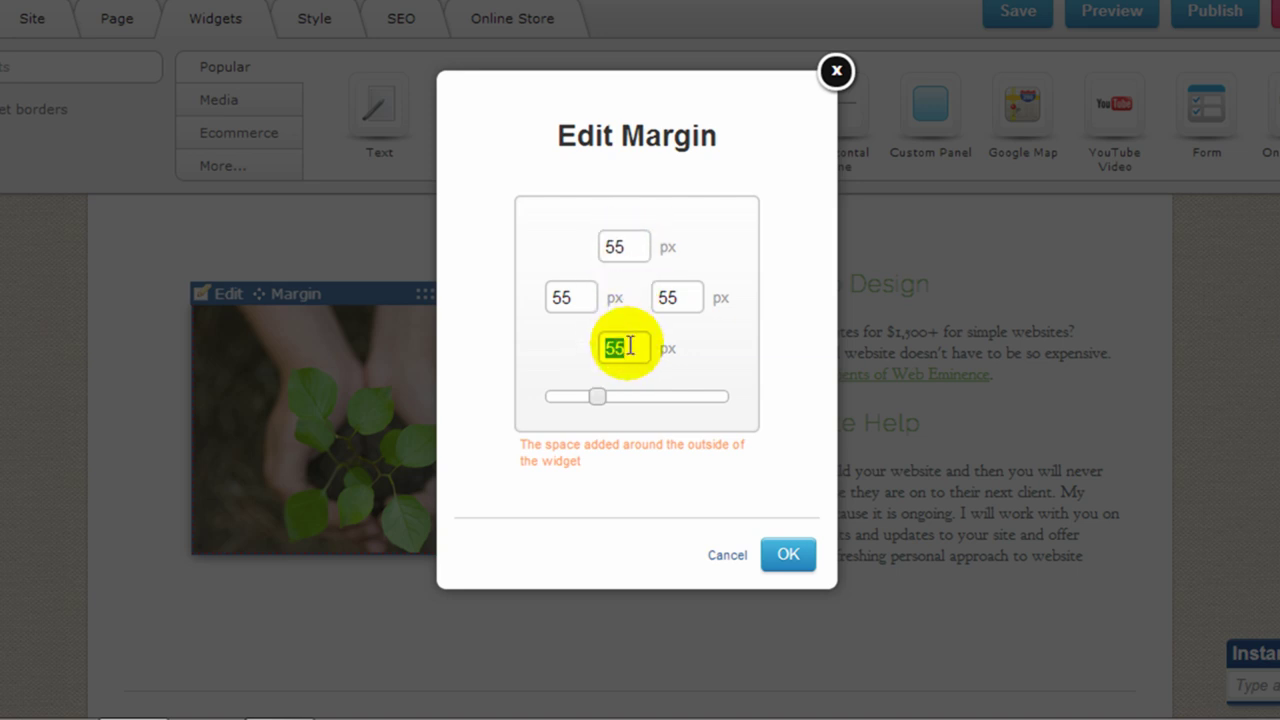
{"action": "left_click", "coordinate": [785, 553]}
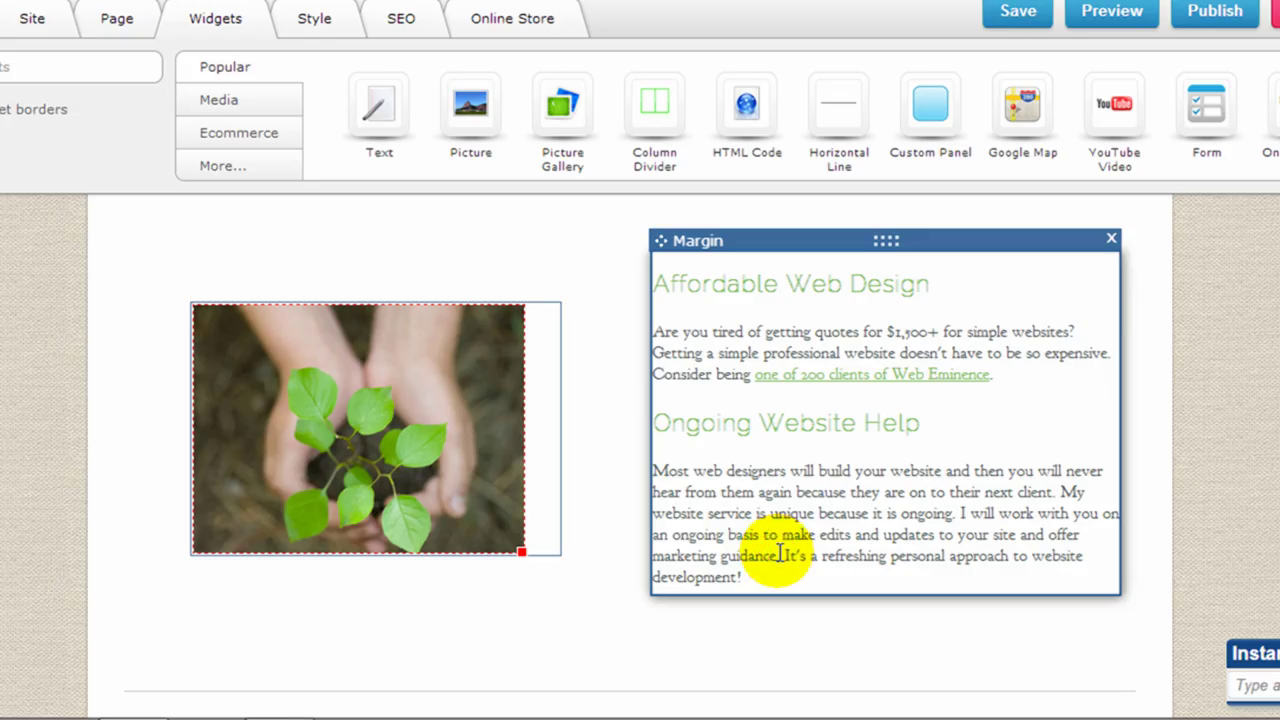
{"action": "left_click", "coordinate": [1022, 345]}
{"action": "left_click_drag", "start_coordinate": [990, 372], "coordinate": [755, 375]}
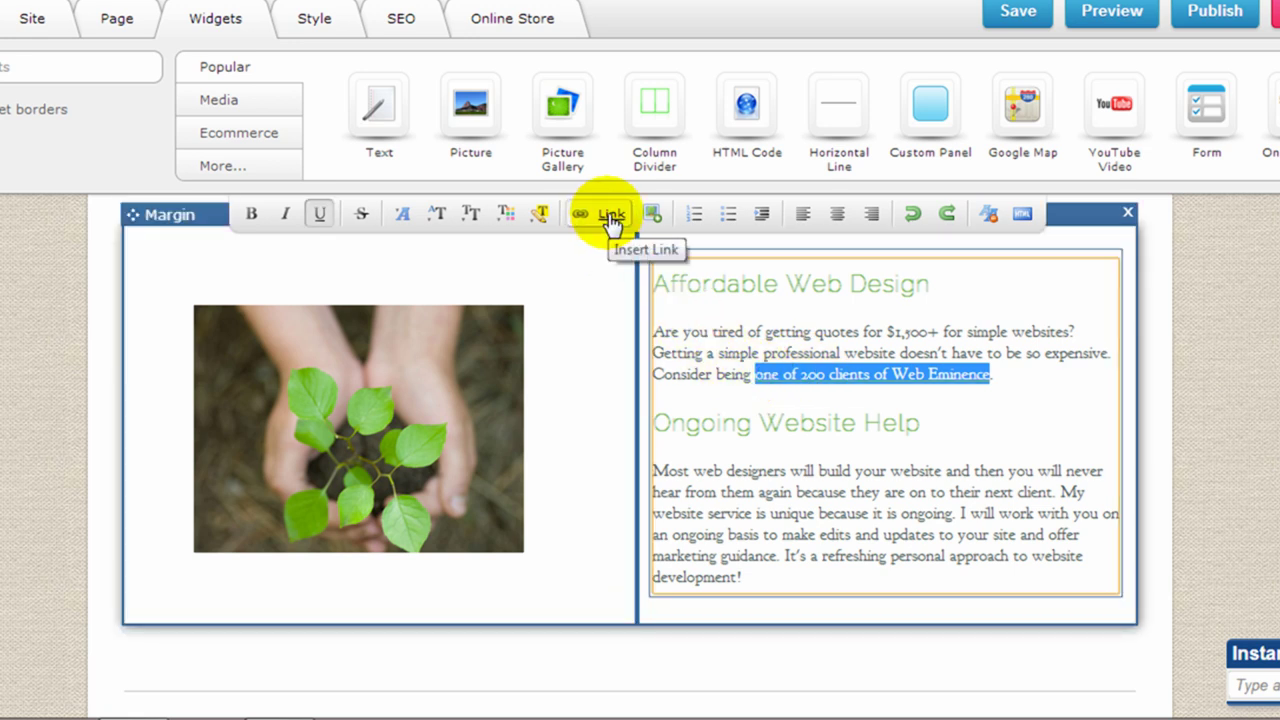
{"action": "left_click", "coordinate": [611, 218]}
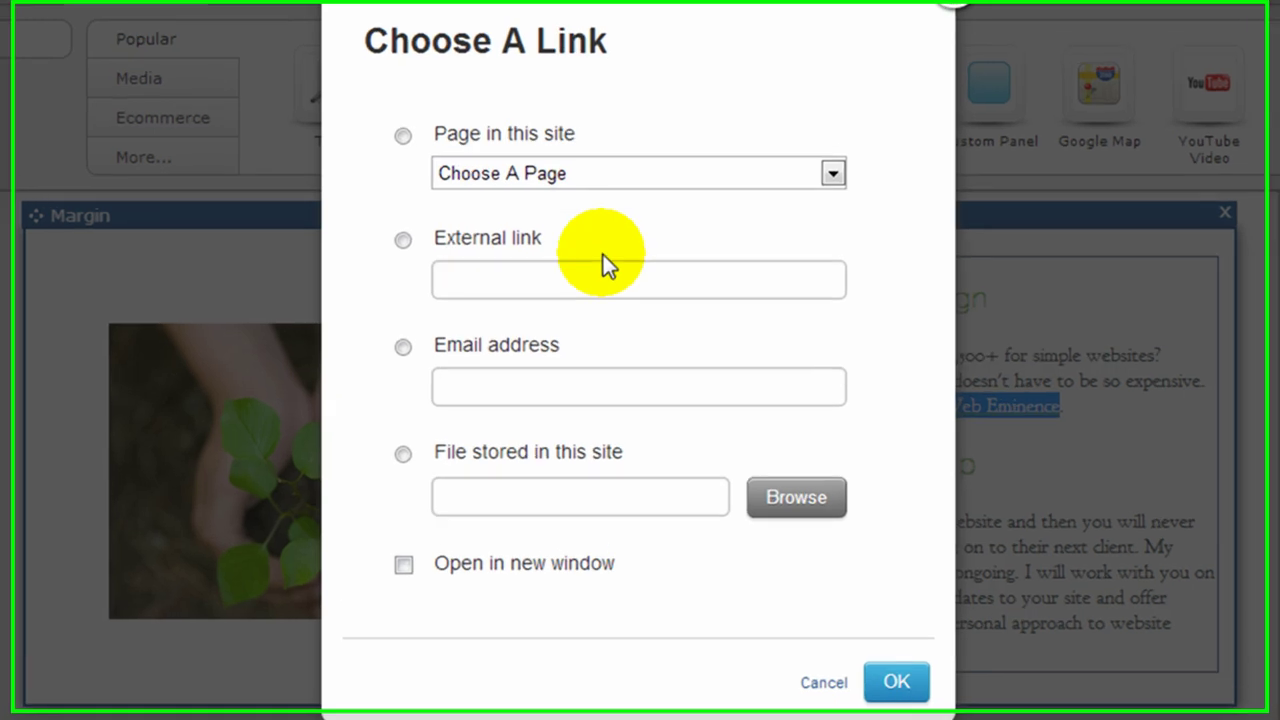
{"action": "left_click", "coordinate": [659, 176]}
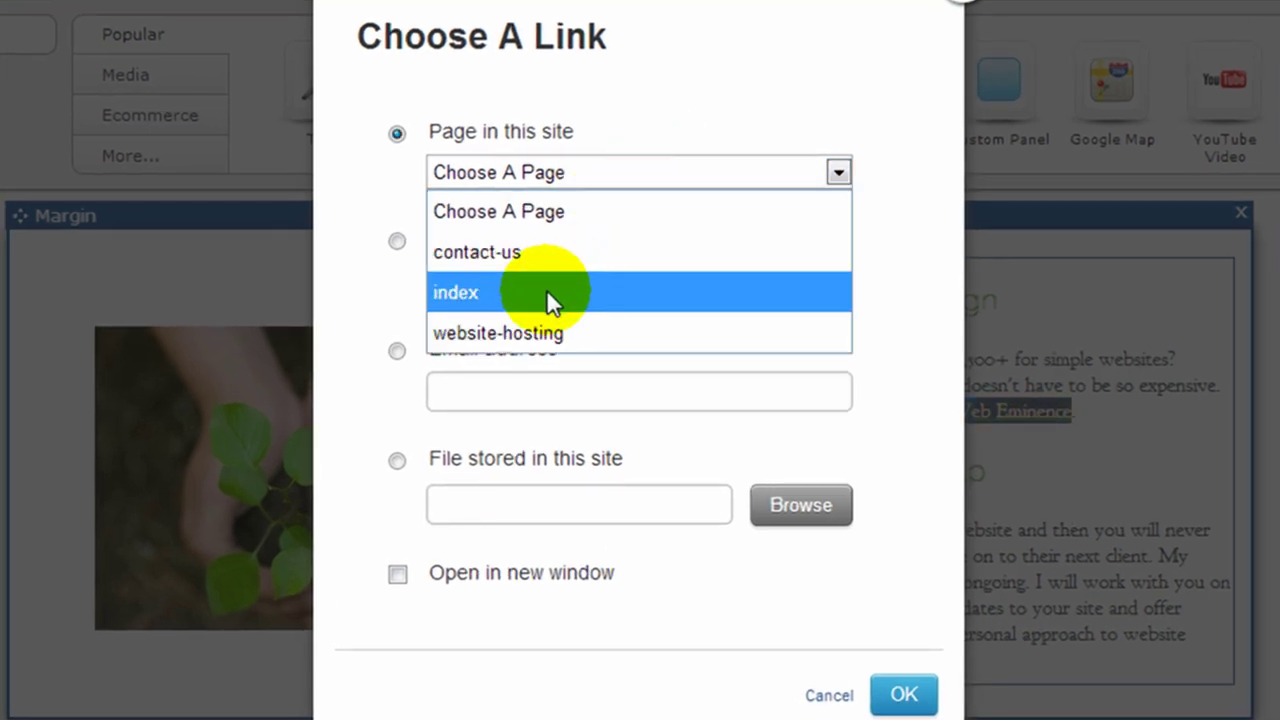
{"action": "left_click", "coordinate": [767, 108]}
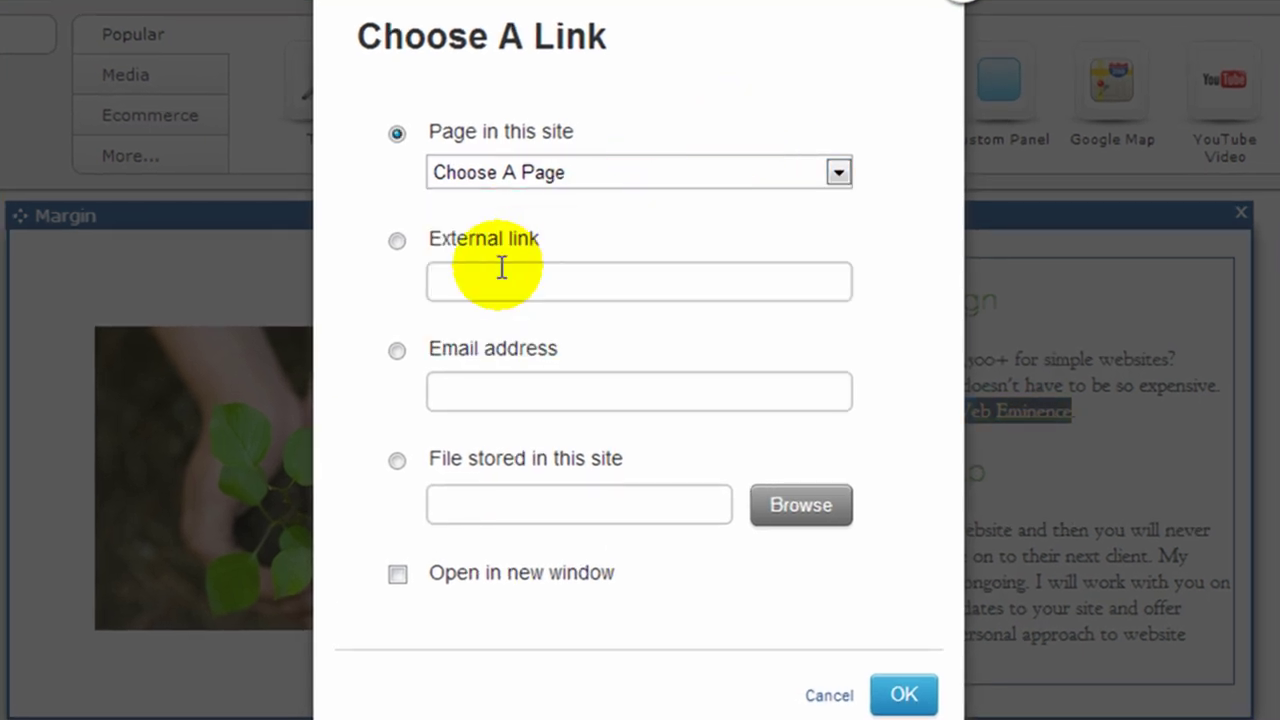
{"action": "left_click", "coordinate": [398, 241]}
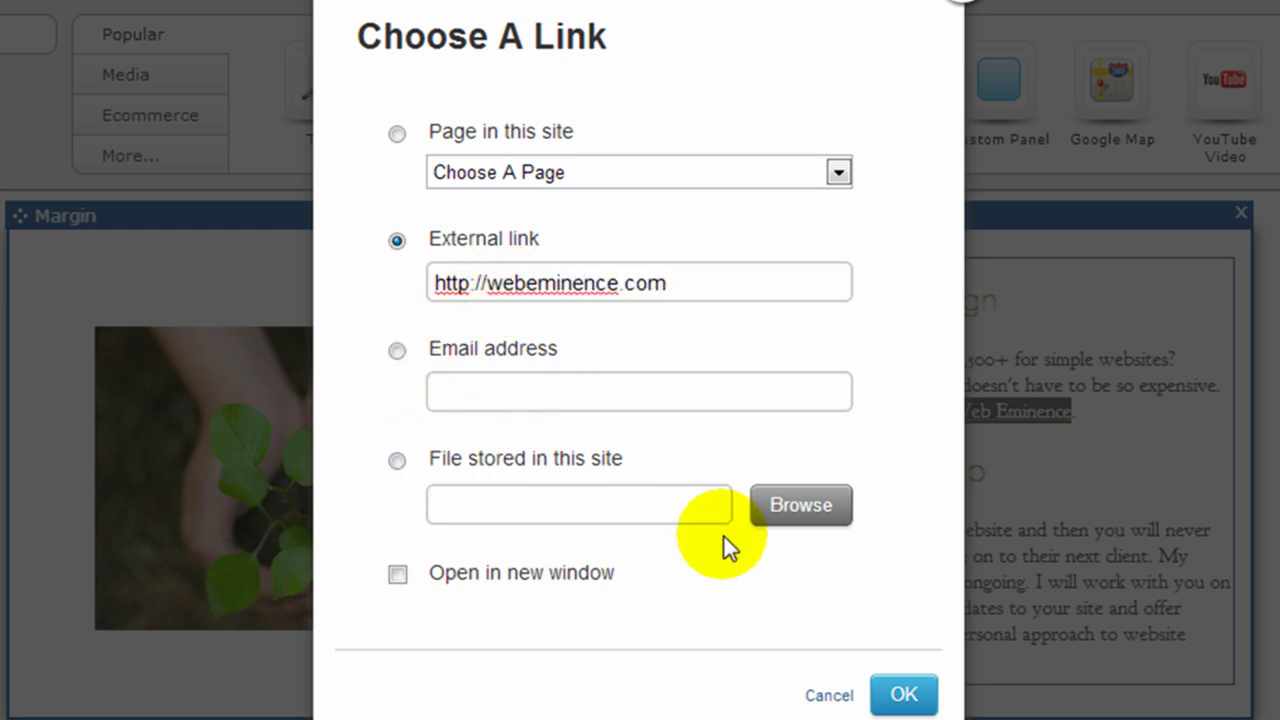
{"action": "left_click", "coordinate": [903, 694]}
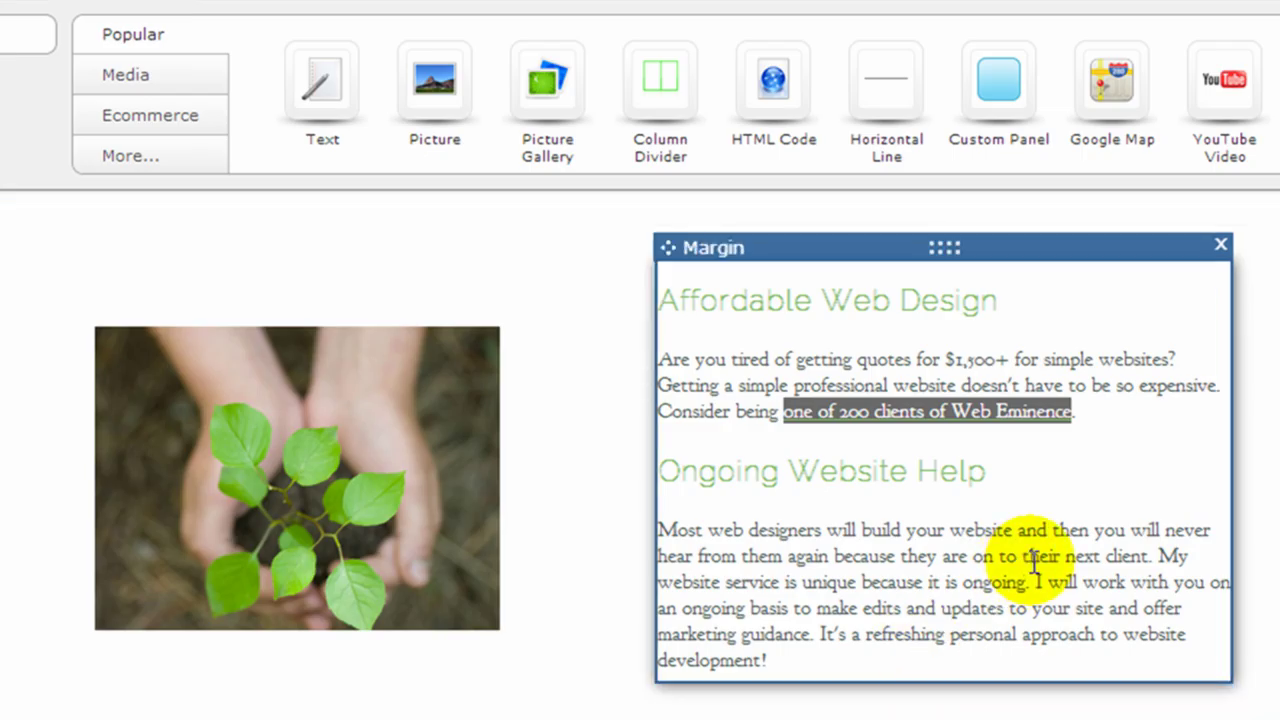
Add a horizontal line above the picture gallery, formatted as a thicker, dotted red line
{"action": "left_click", "coordinate": [1020, 478]}
{"action": "scroll", "coordinate": [1014, 515], "scroll_direction": "down", "scroll_amount": 3}
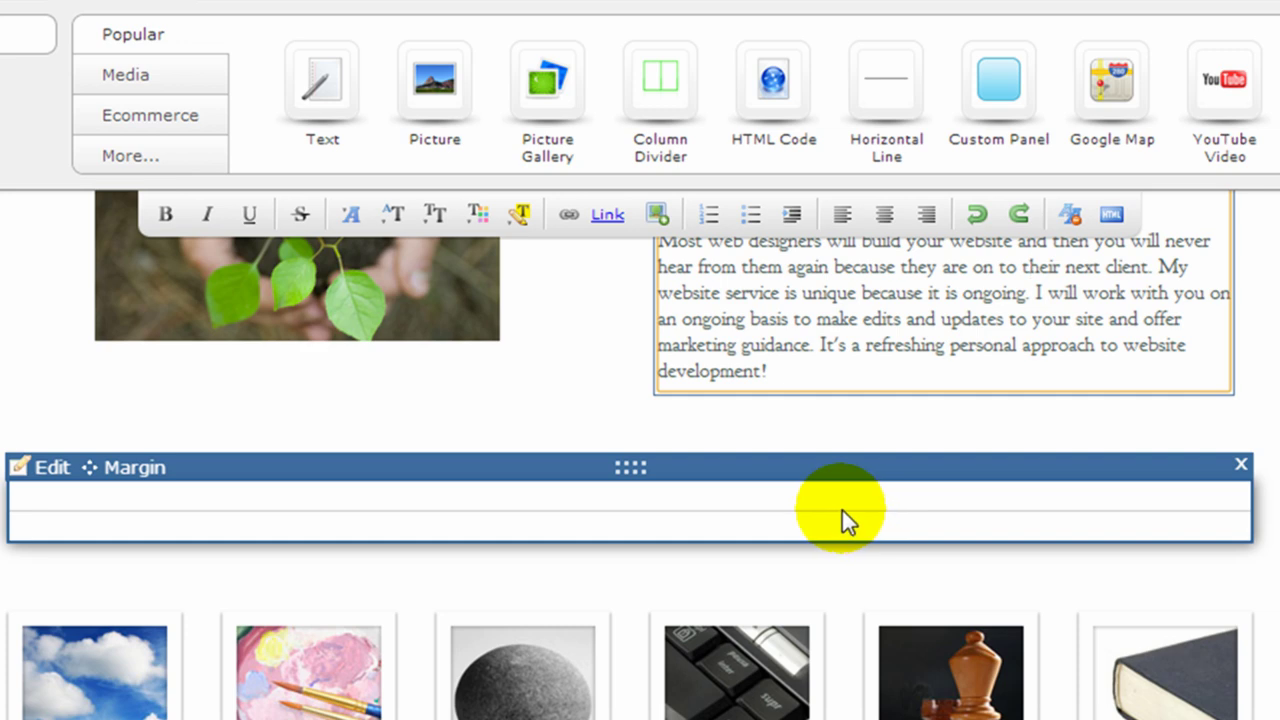
{"action": "left_click_drag", "start_coordinate": [900, 110], "coordinate": [731, 569]}
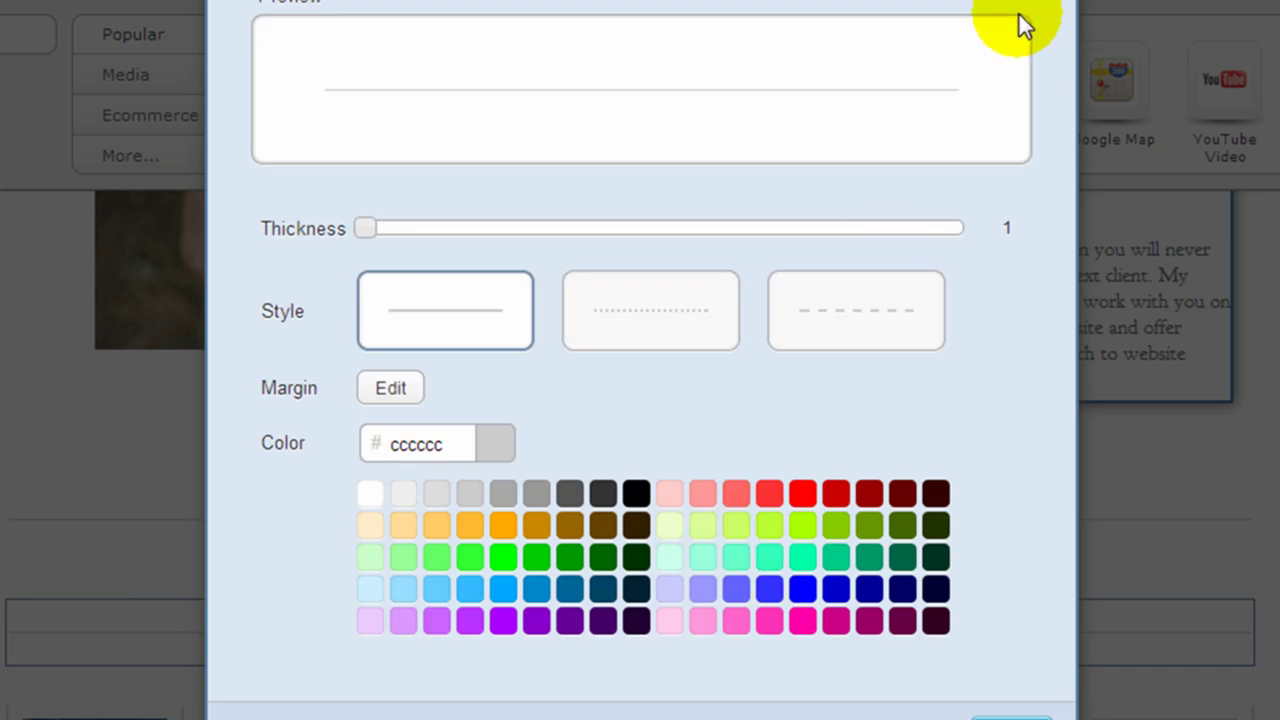
{"action": "left_click", "coordinate": [617, 313]}
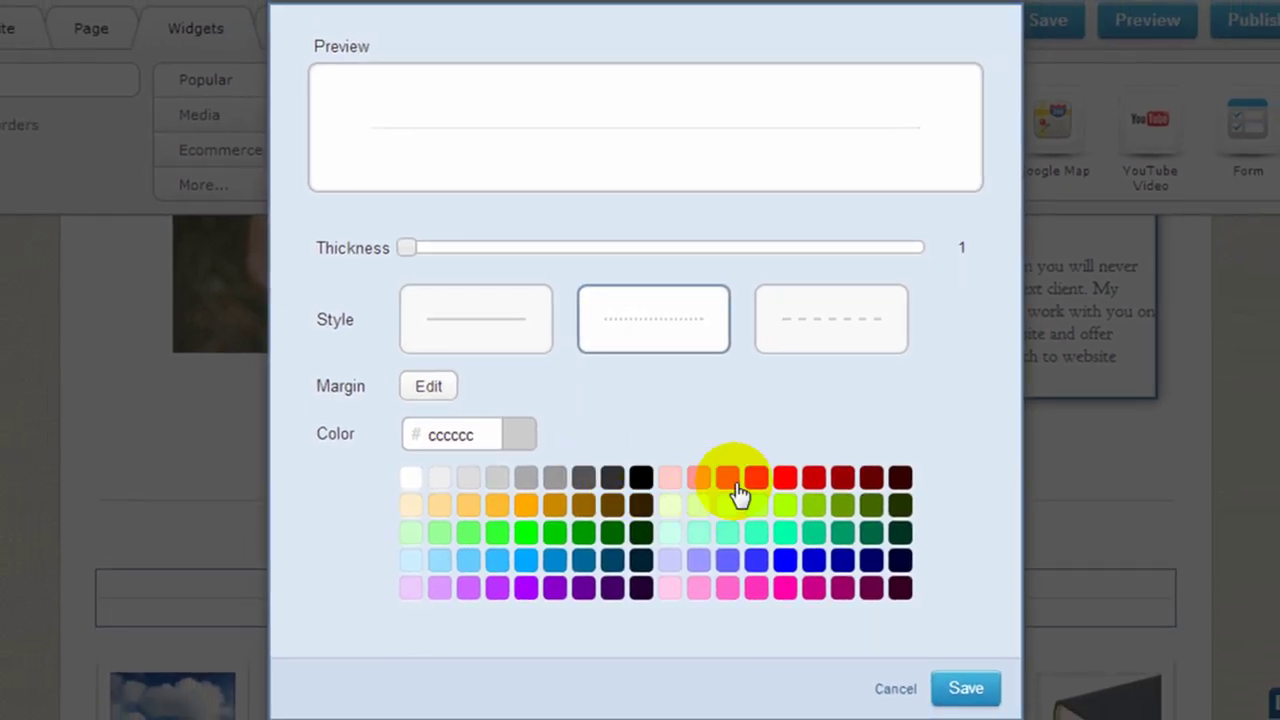
{"action": "left_click", "coordinate": [753, 480]}
{"action": "left_click_drag", "start_coordinate": [407, 247], "coordinate": [457, 250]}
{"action": "left_click", "coordinate": [960, 687]}
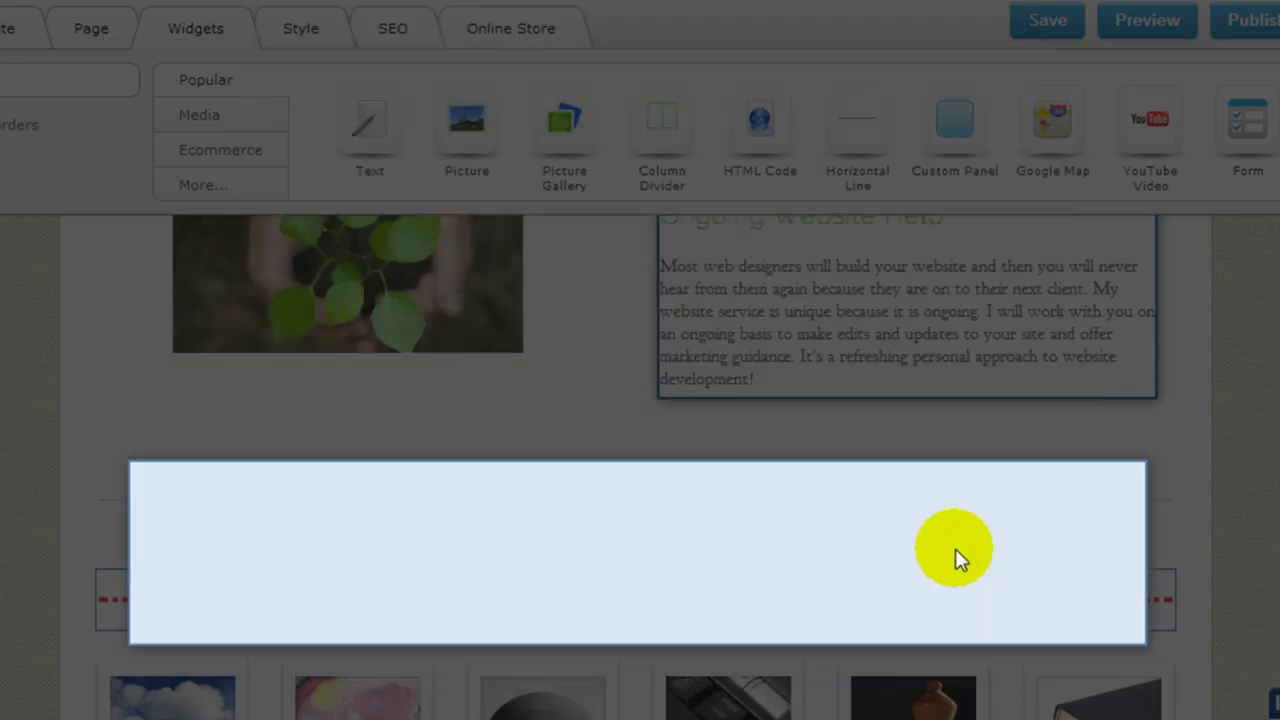
Delete the plain grey horizontal line above the dotted red one
{"action": "scroll", "coordinate": [953, 503], "scroll_direction": "down", "scroll_amount": 1}
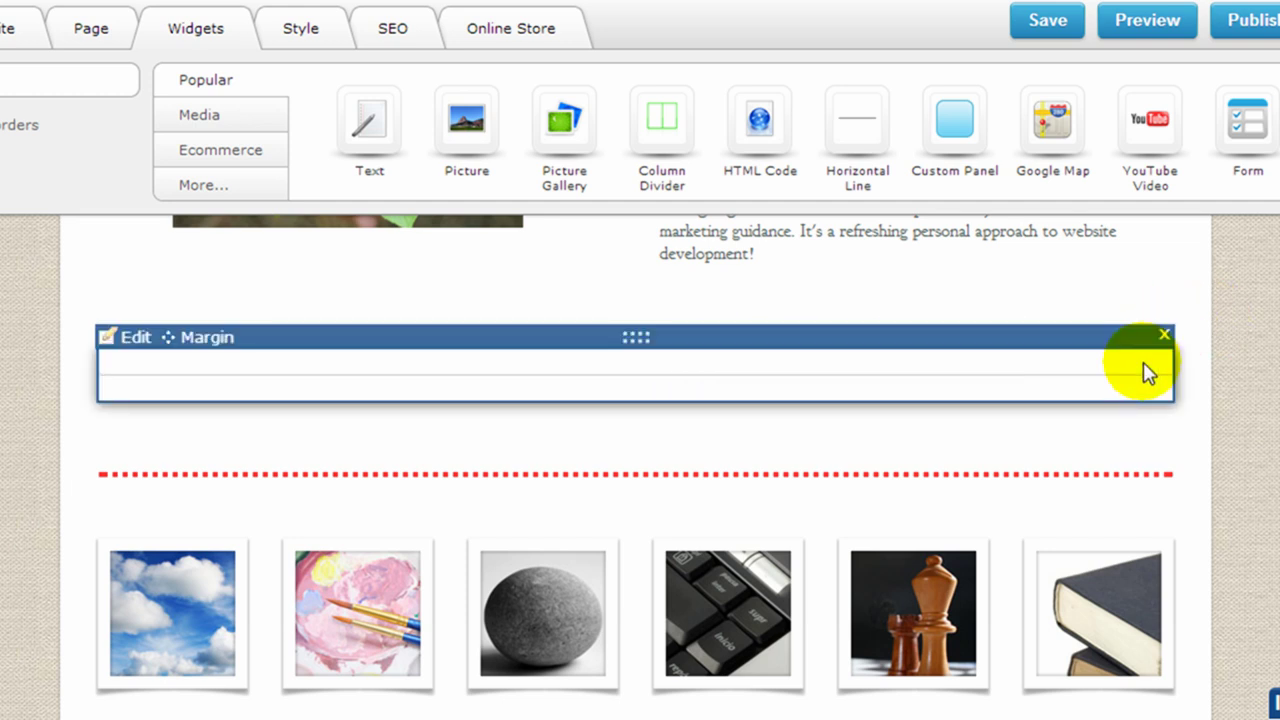
{"action": "left_click", "coordinate": [1163, 335]}
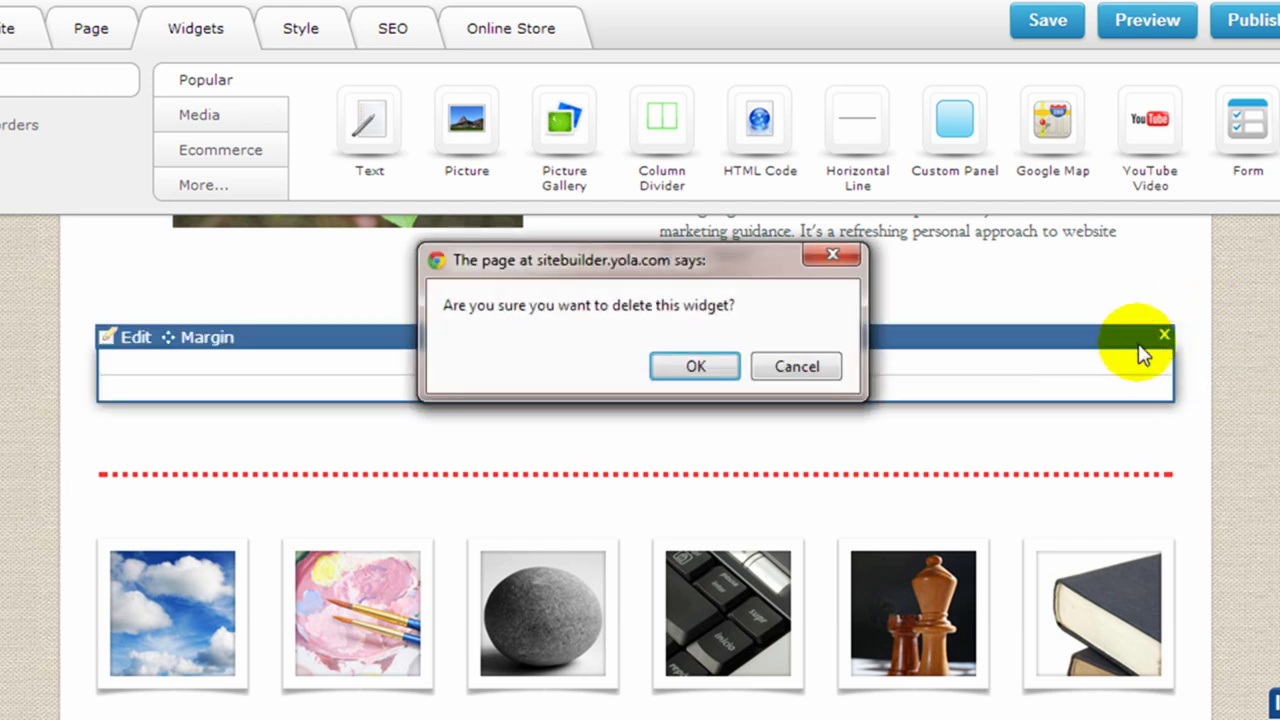
{"action": "left_click", "coordinate": [722, 372]}
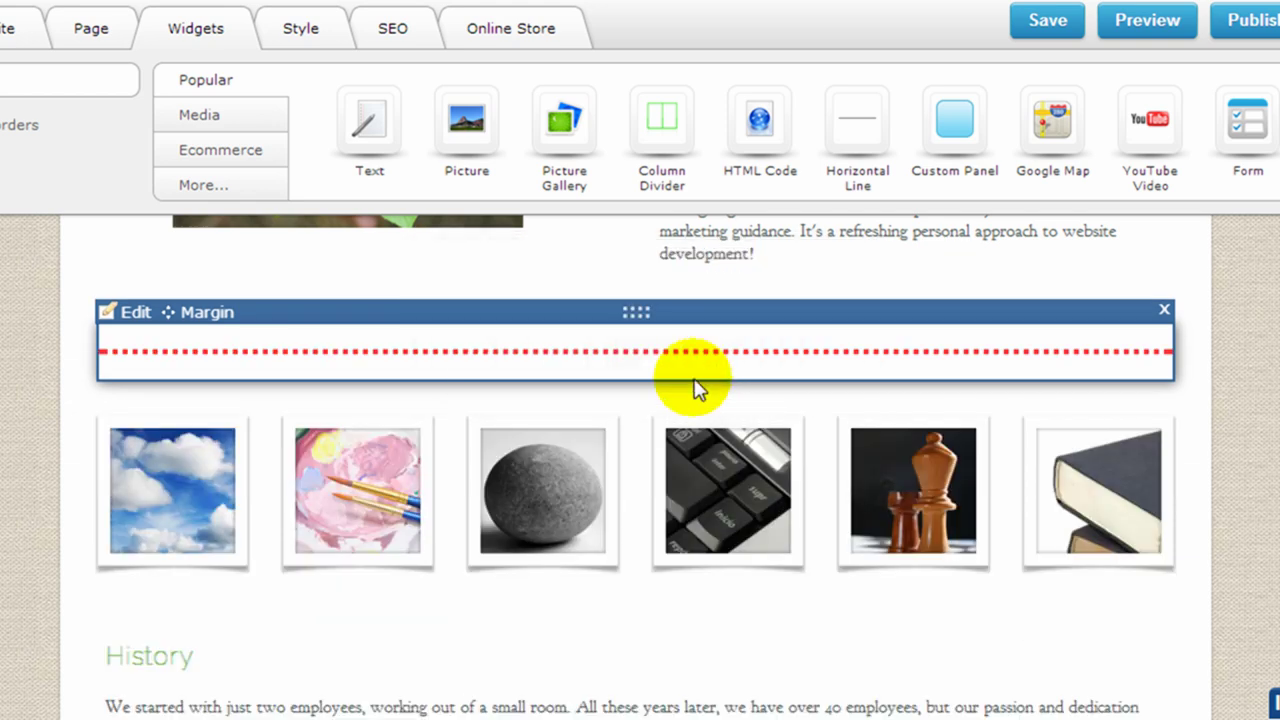
Replace the picture gallery's default images by uploading all three pictures from the tutorials folder
{"action": "scroll", "coordinate": [900, 380], "scroll_direction": "down", "scroll_amount": 1}
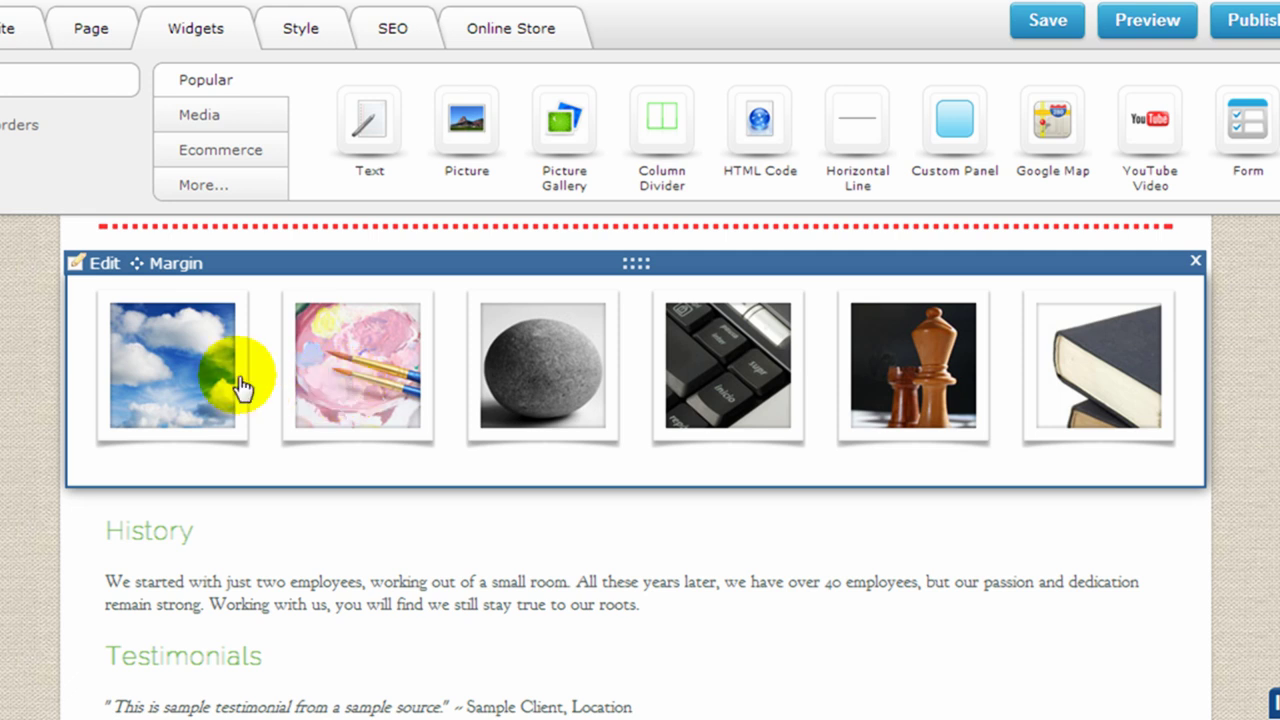
{"action": "left_click", "coordinate": [184, 383]}
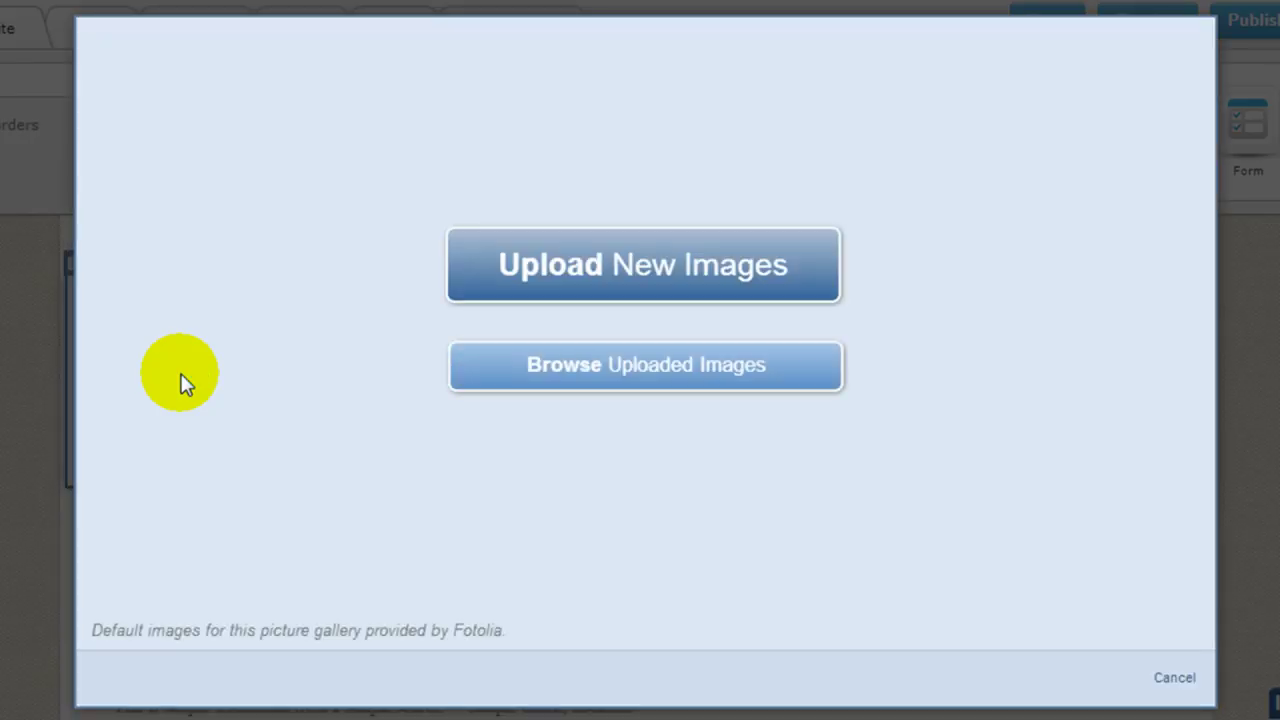
{"action": "left_click", "coordinate": [596, 286]}
{"action": "left_click_drag", "start_coordinate": [483, 318], "coordinate": [114, 181]}
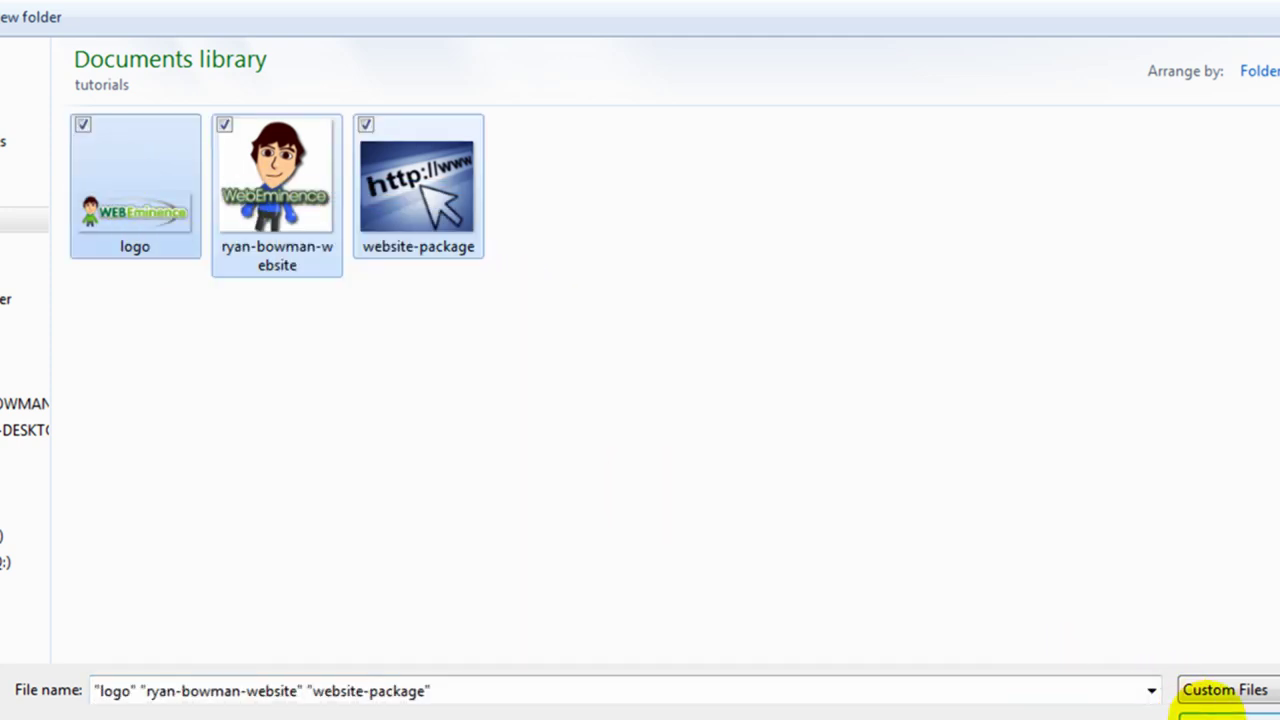
{"action": "left_click", "coordinate": [1220, 713]}
{"action": "left_click", "coordinate": [692, 412]}
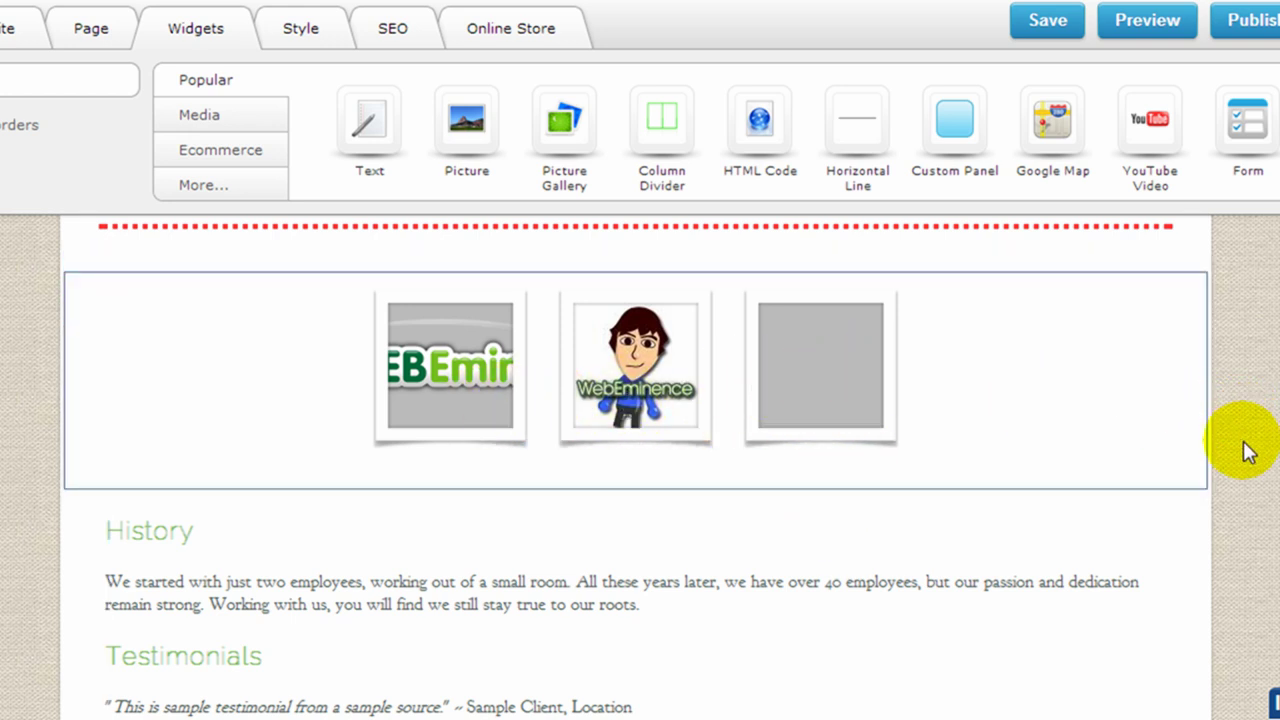
{"action": "scroll", "coordinate": [1100, 520], "scroll_direction": "down", "scroll_amount": 3}
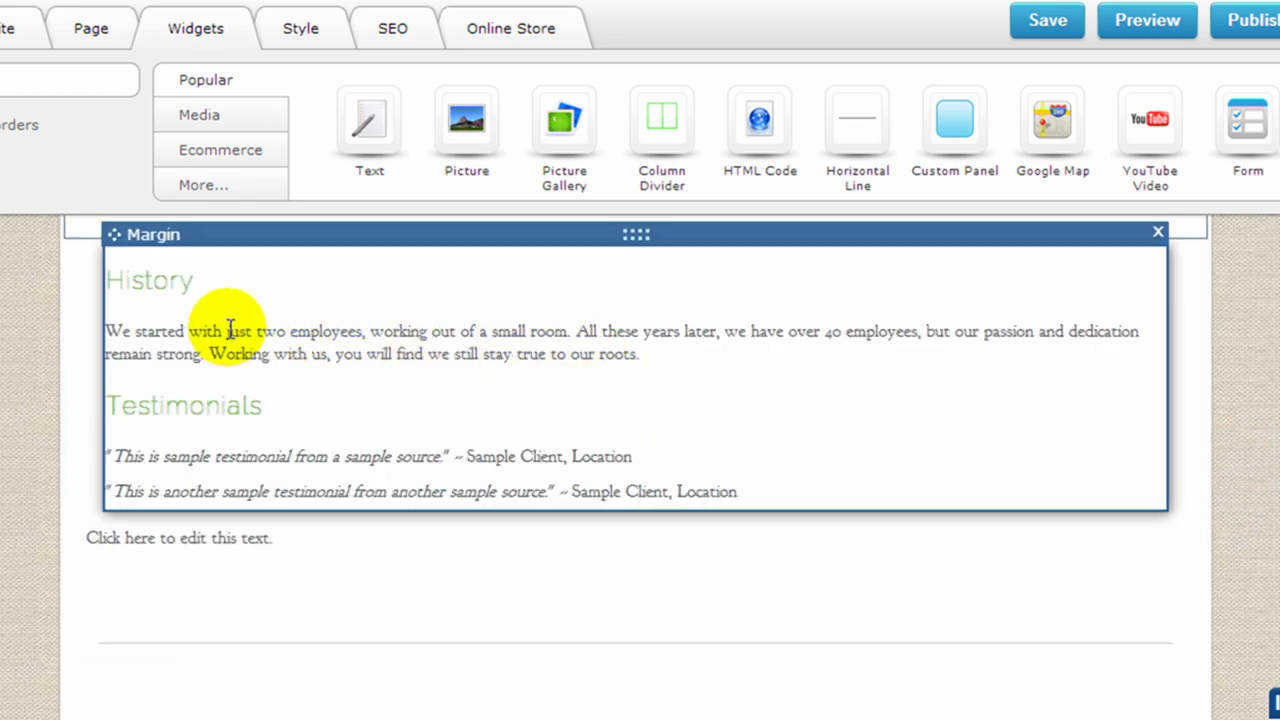
Delete the text block containing the History and Testimonials sections
{"action": "left_click", "coordinate": [1158, 238]}
{"action": "left_click", "coordinate": [731, 376]}
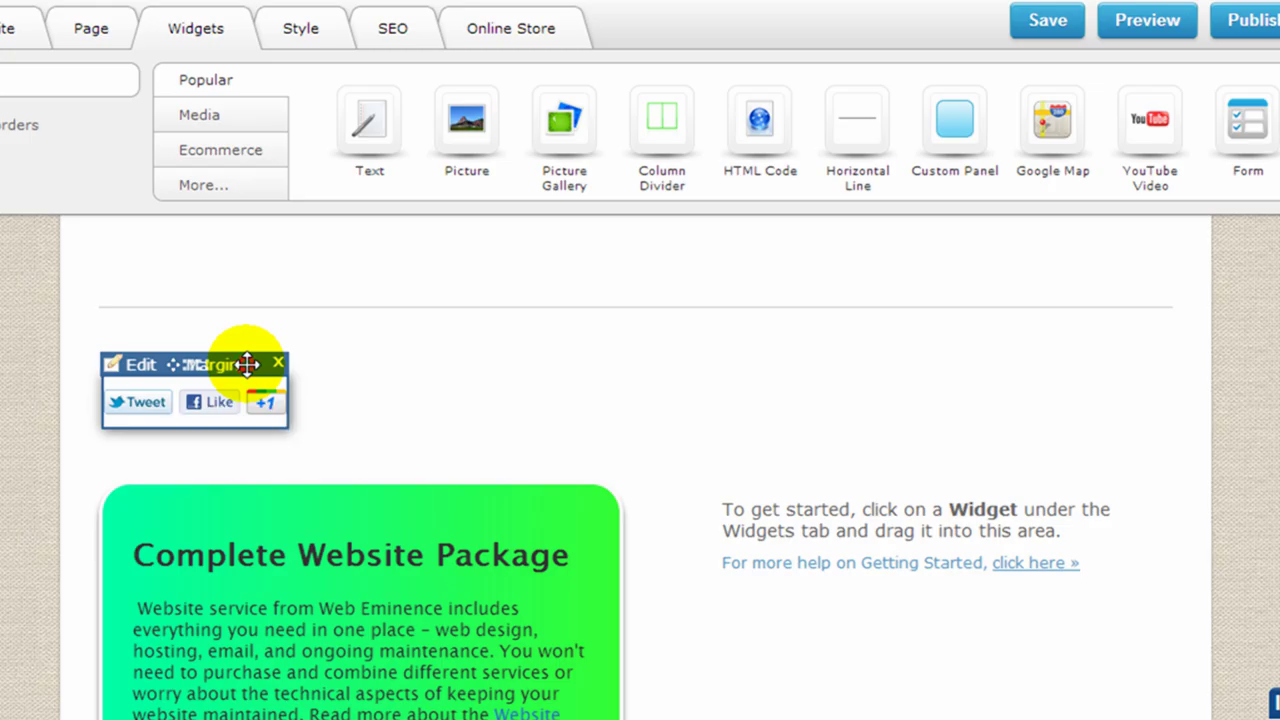
Review the layout, margin, alignment and URL options of the social sharing buttons, saving them without changes
{"action": "double_click", "coordinate": [248, 364]}
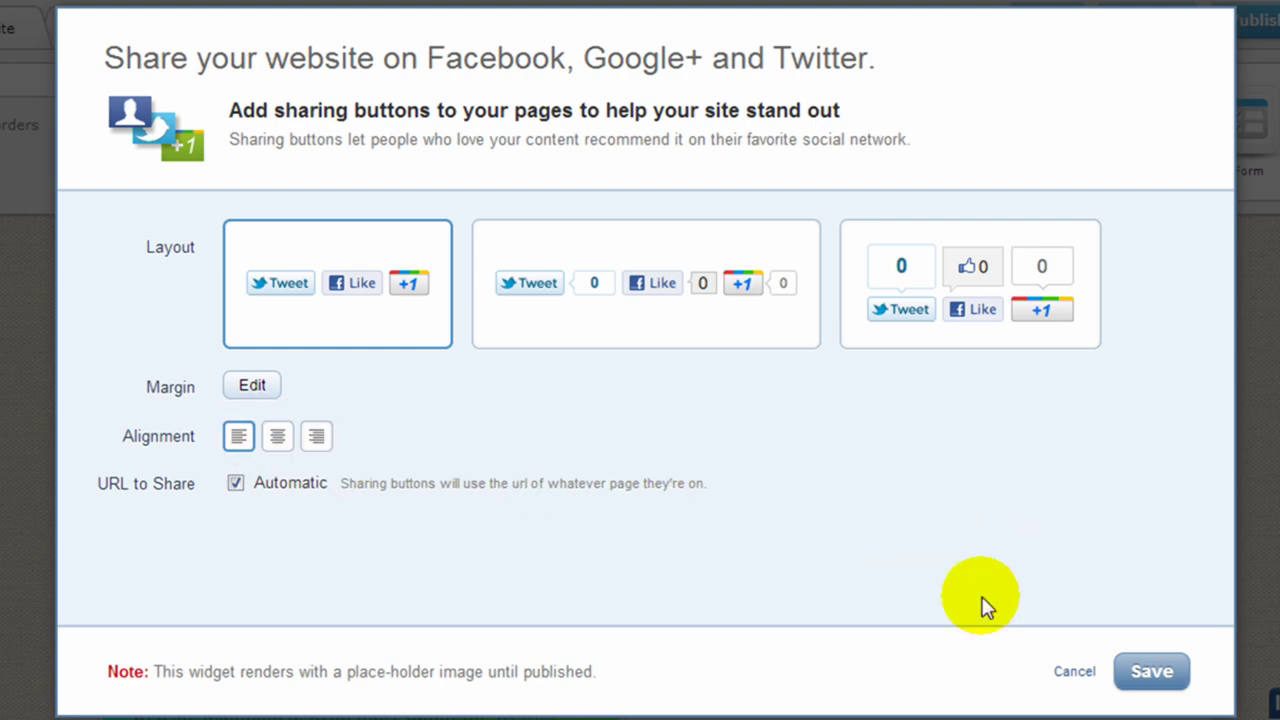
{"action": "left_click", "coordinate": [1120, 672]}
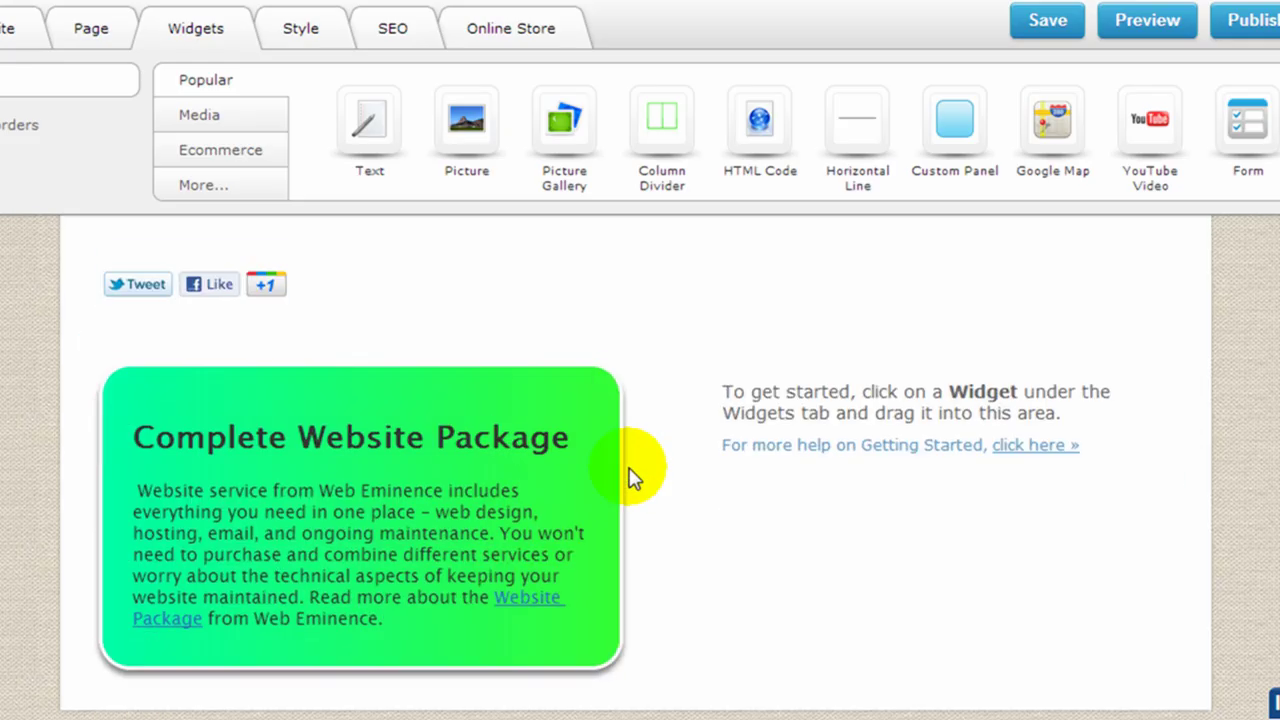
{"action": "mouse_move", "coordinate": [608, 495]}
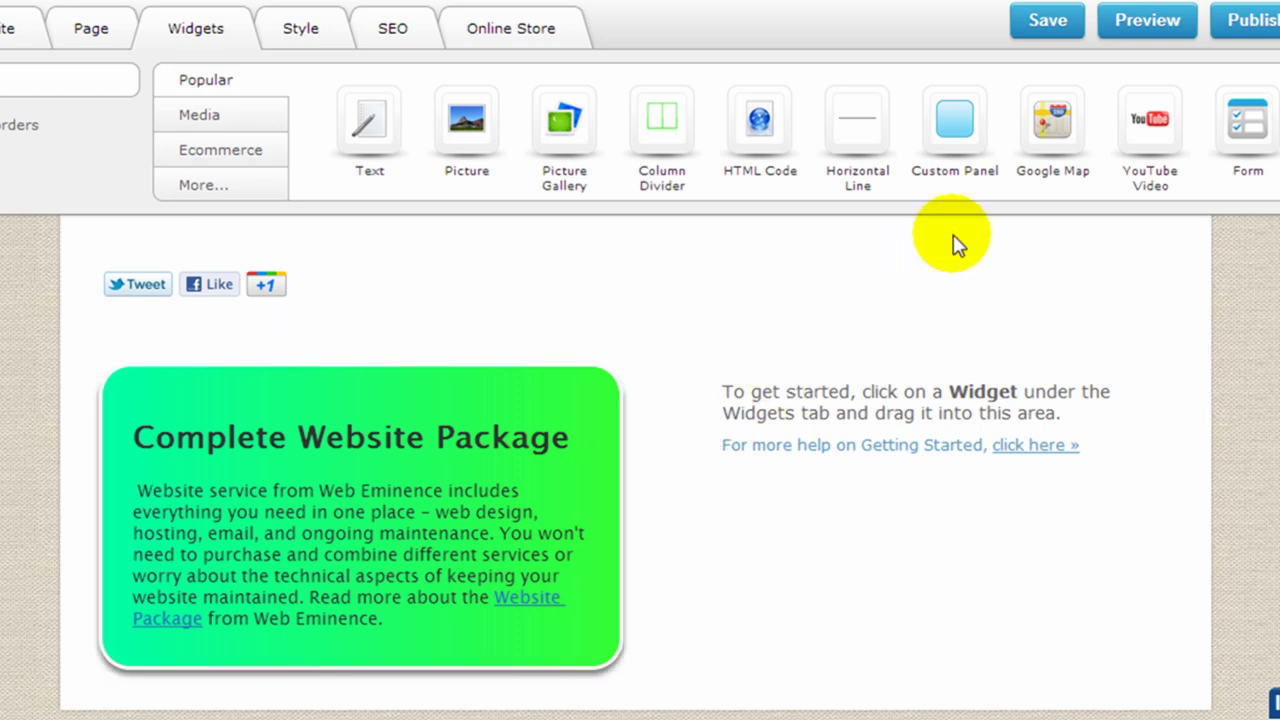
{"action": "mouse_move", "coordinate": [966, 124]}
{"action": "left_click_drag", "start_coordinate": [966, 124], "coordinate": [717, 286]}
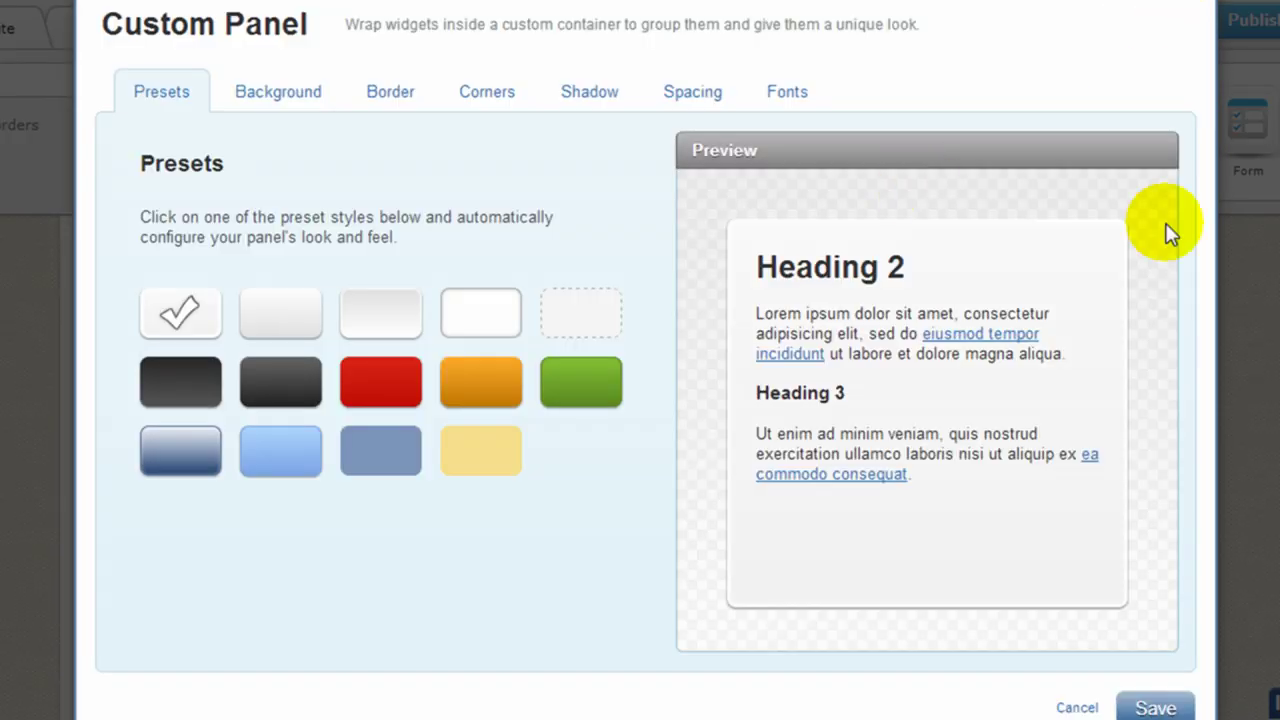
{"action": "left_click", "coordinate": [1080, 700]}
{"action": "scroll", "coordinate": [883, 422], "scroll_direction": "down", "scroll_amount": 2}
{"action": "scroll", "coordinate": [883, 422], "scroll_direction": "up", "scroll_amount": 2}
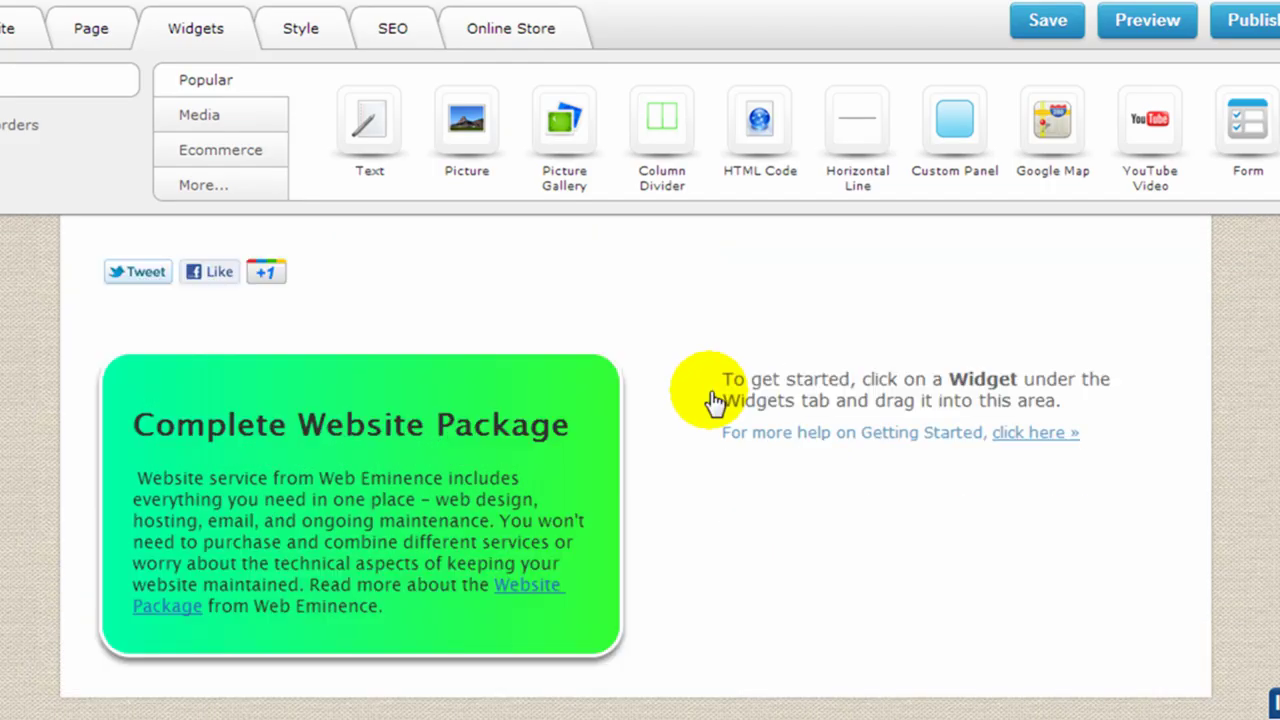
Restyle the Complete Website Package panel with the slate-blue preset and a leftward background gradient using gradient color 66ff66
{"action": "double_click", "coordinate": [595, 472]}
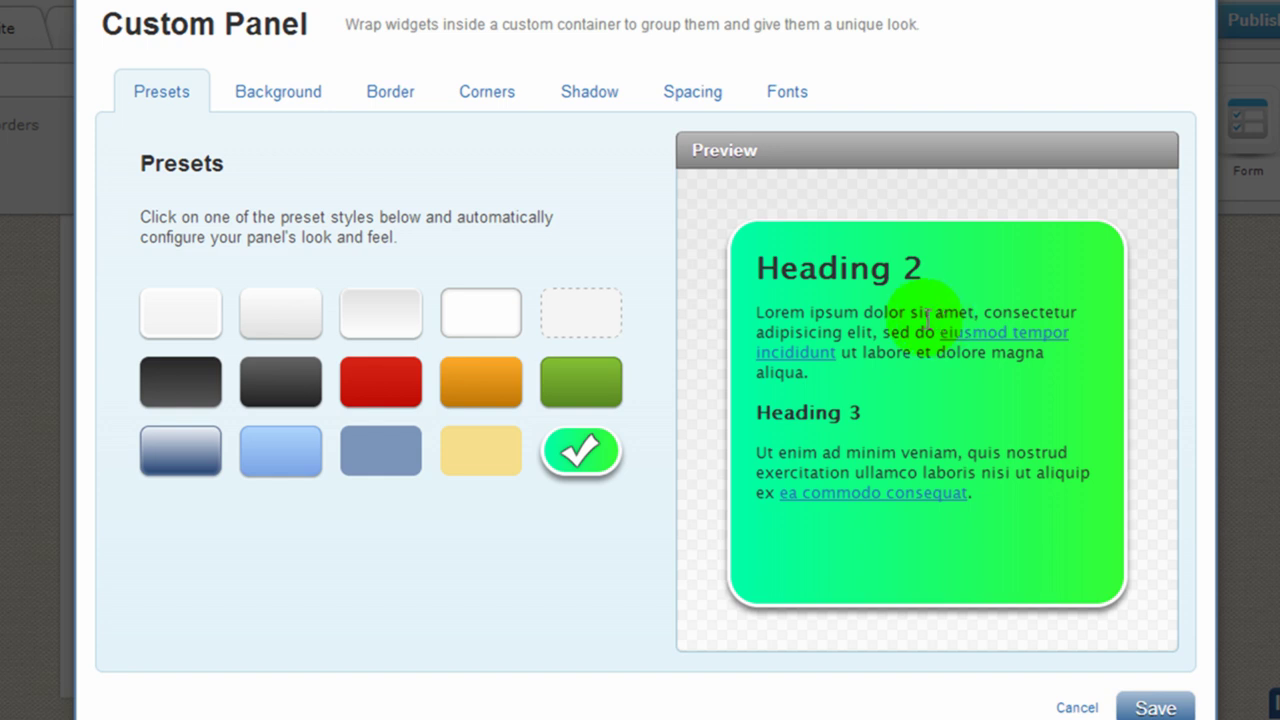
{"action": "left_click", "coordinate": [385, 382]}
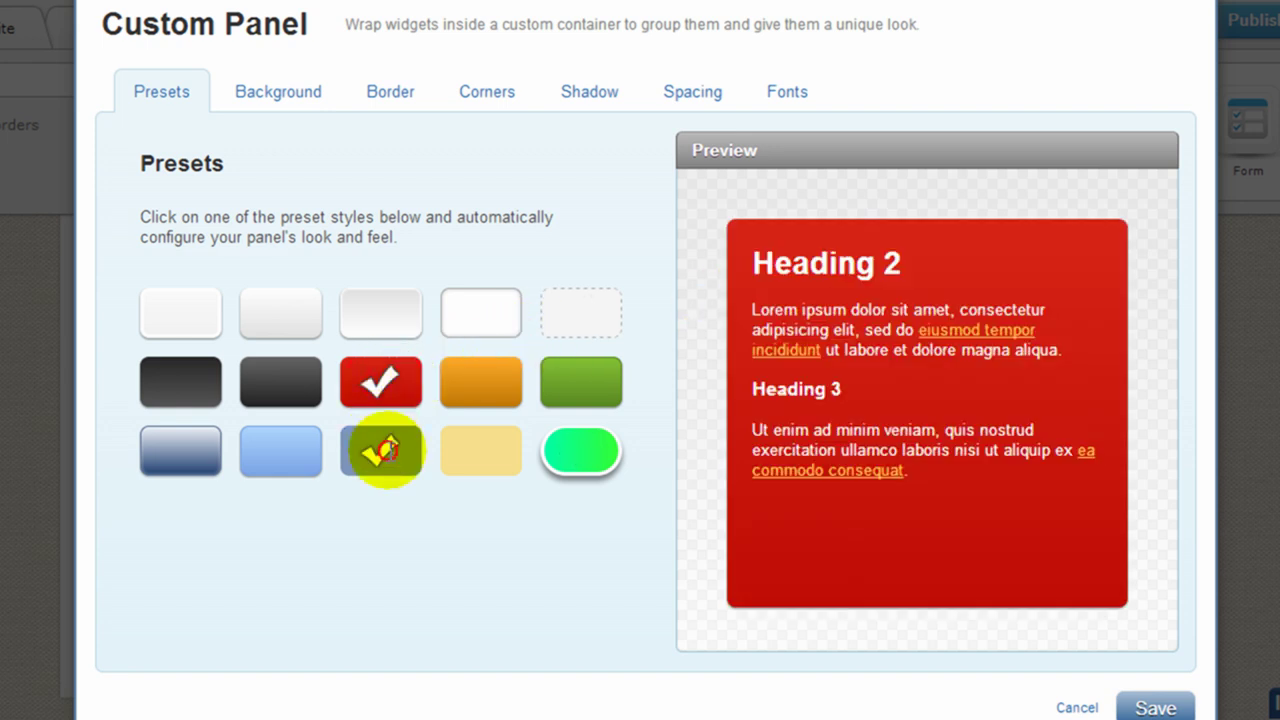
{"action": "left_click", "coordinate": [380, 451]}
{"action": "left_click", "coordinate": [270, 91]}
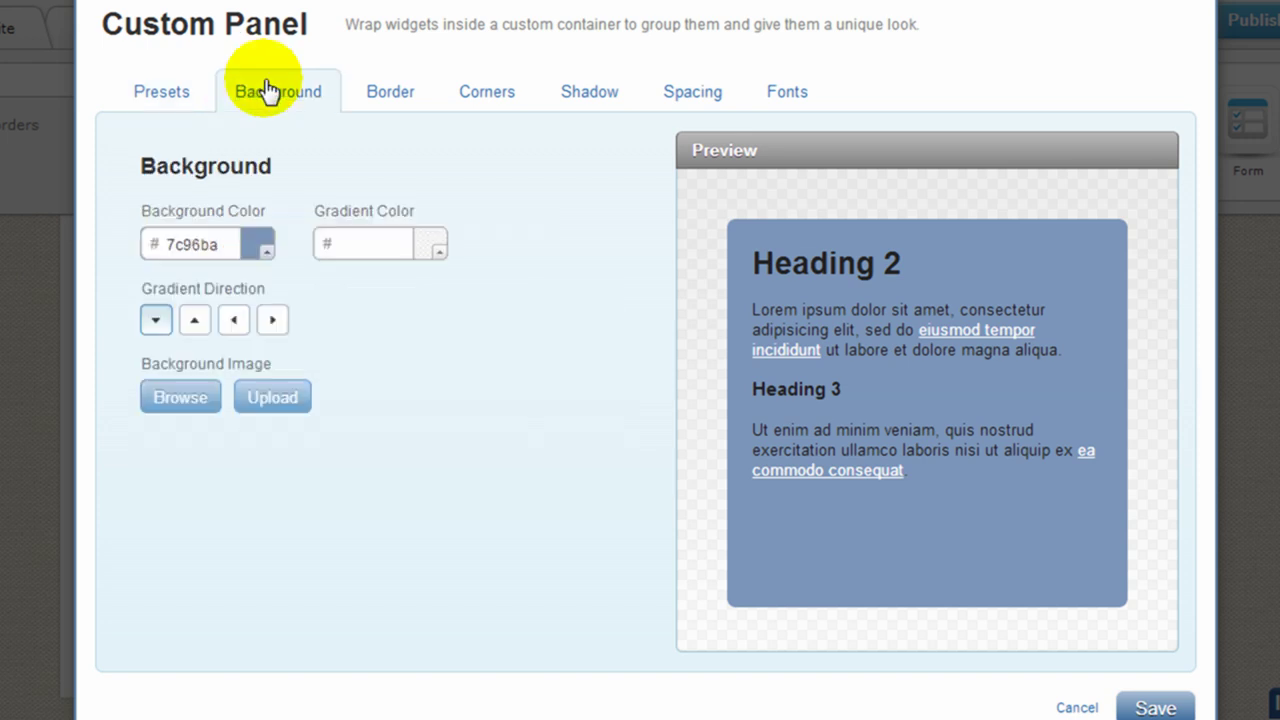
{"action": "left_click", "coordinate": [423, 244]}
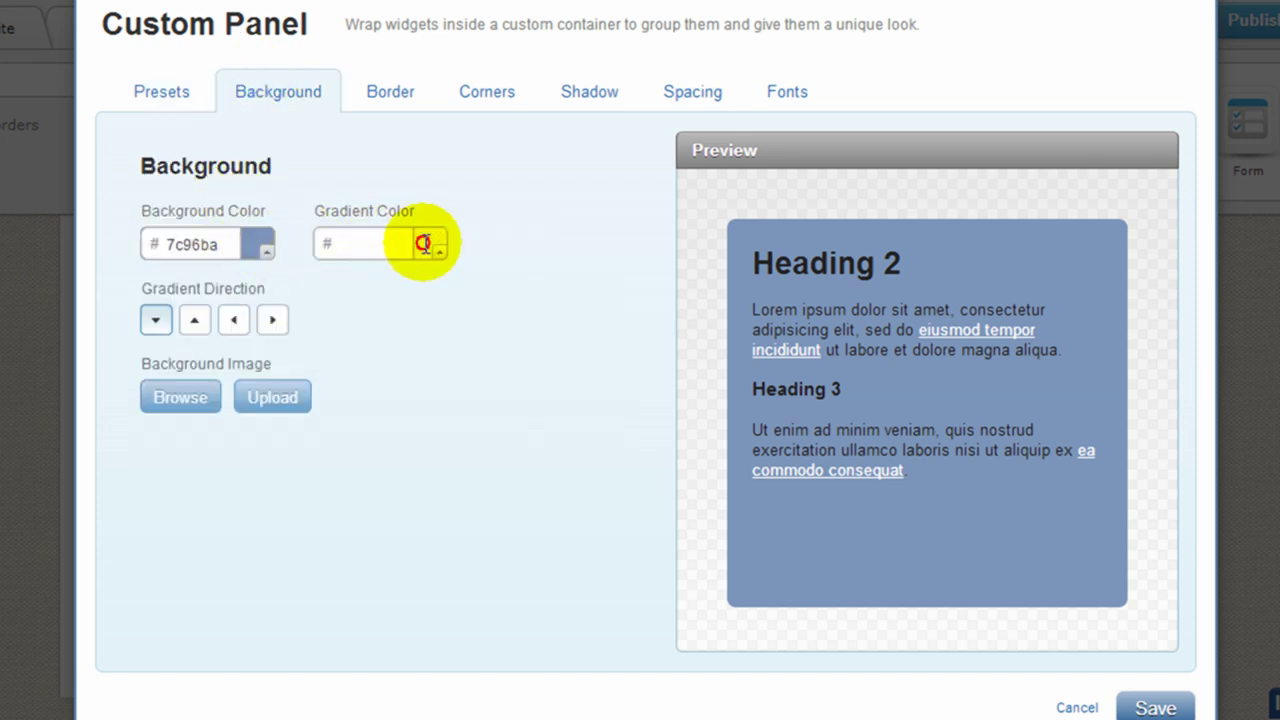
{"action": "left_click", "coordinate": [590, 351]}
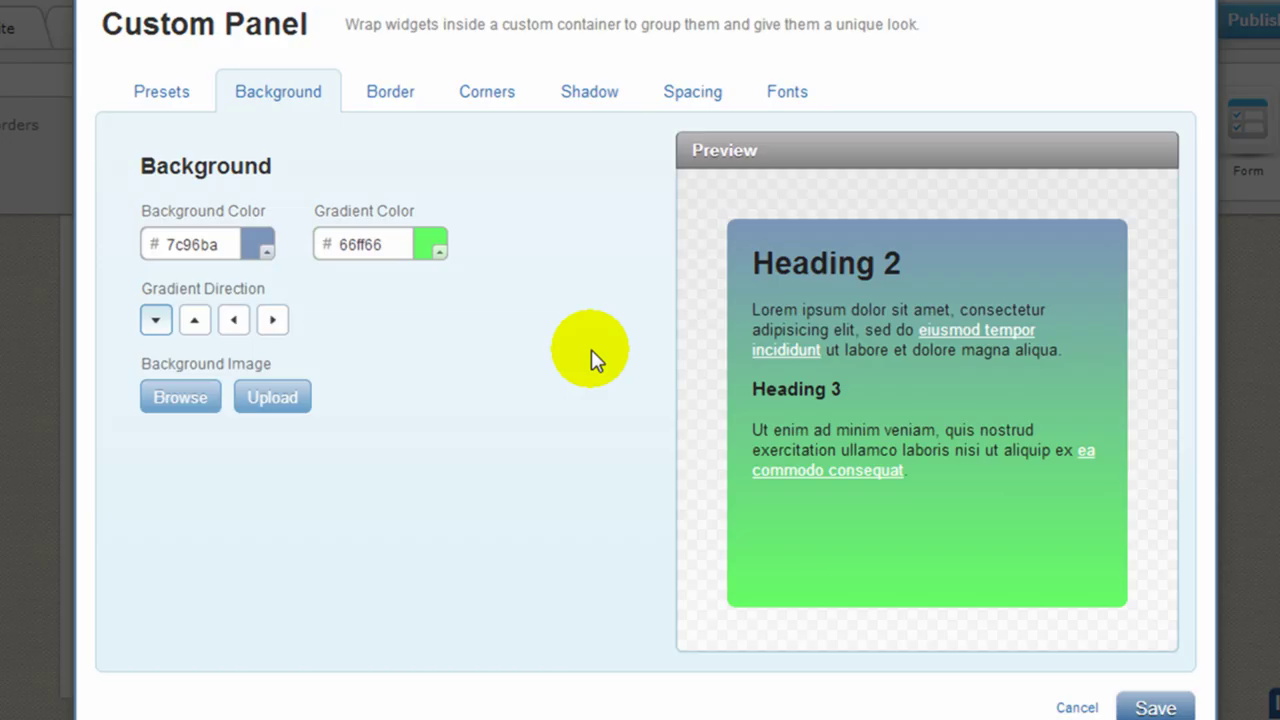
{"action": "left_click", "coordinate": [233, 321]}
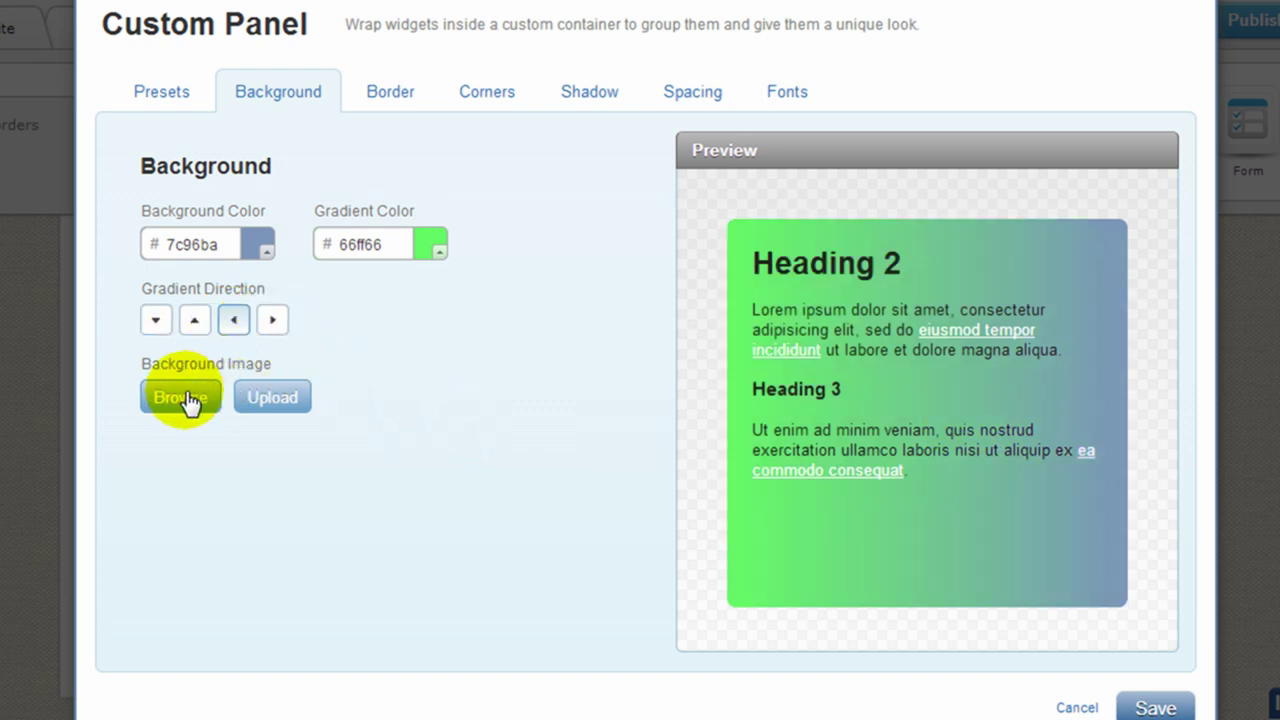
Give the panel a thick solid black border on all sides and a border radius of 24 px on every corner
{"action": "left_click", "coordinate": [392, 95]}
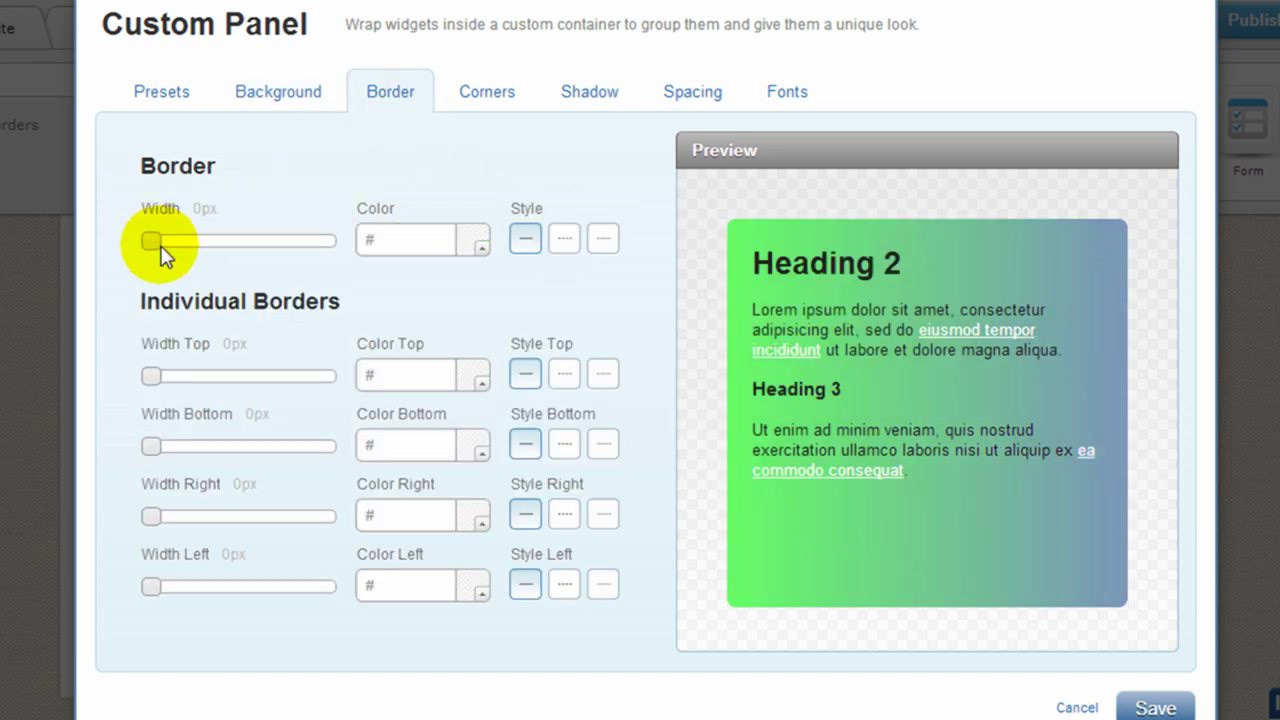
{"action": "left_click_drag", "start_coordinate": [150, 243], "coordinate": [244, 248]}
{"action": "left_click", "coordinate": [501, 100]}
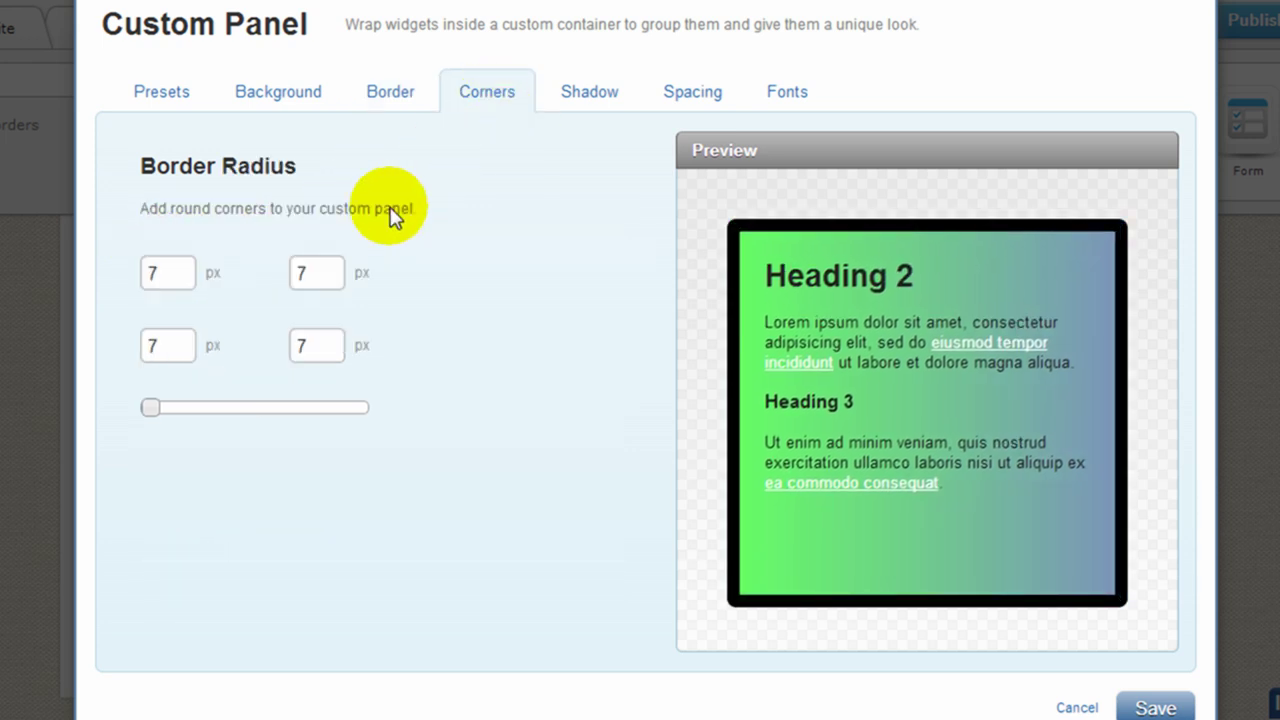
{"action": "left_click_drag", "start_coordinate": [151, 409], "coordinate": [177, 415]}
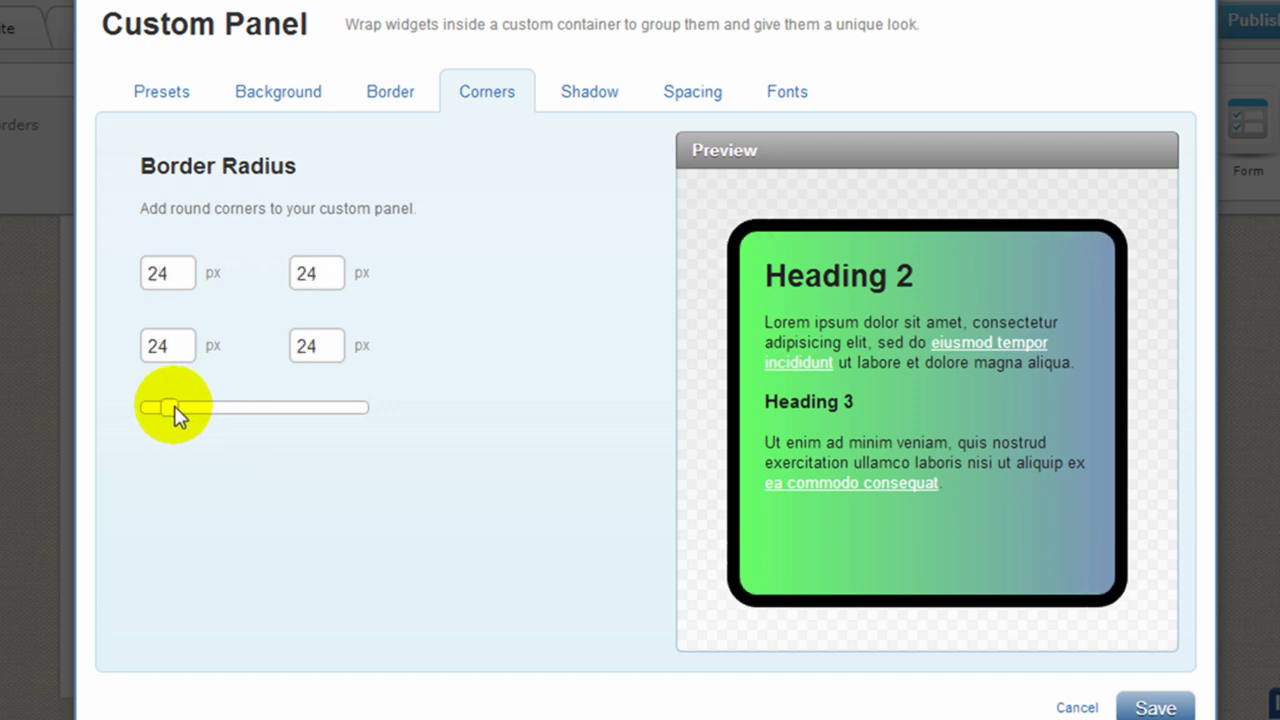
Add an outer shadow to the panel with Y 22 px, X 16 px, width 19 px, opacity 40% and color 003300
{"action": "left_click", "coordinate": [575, 105]}
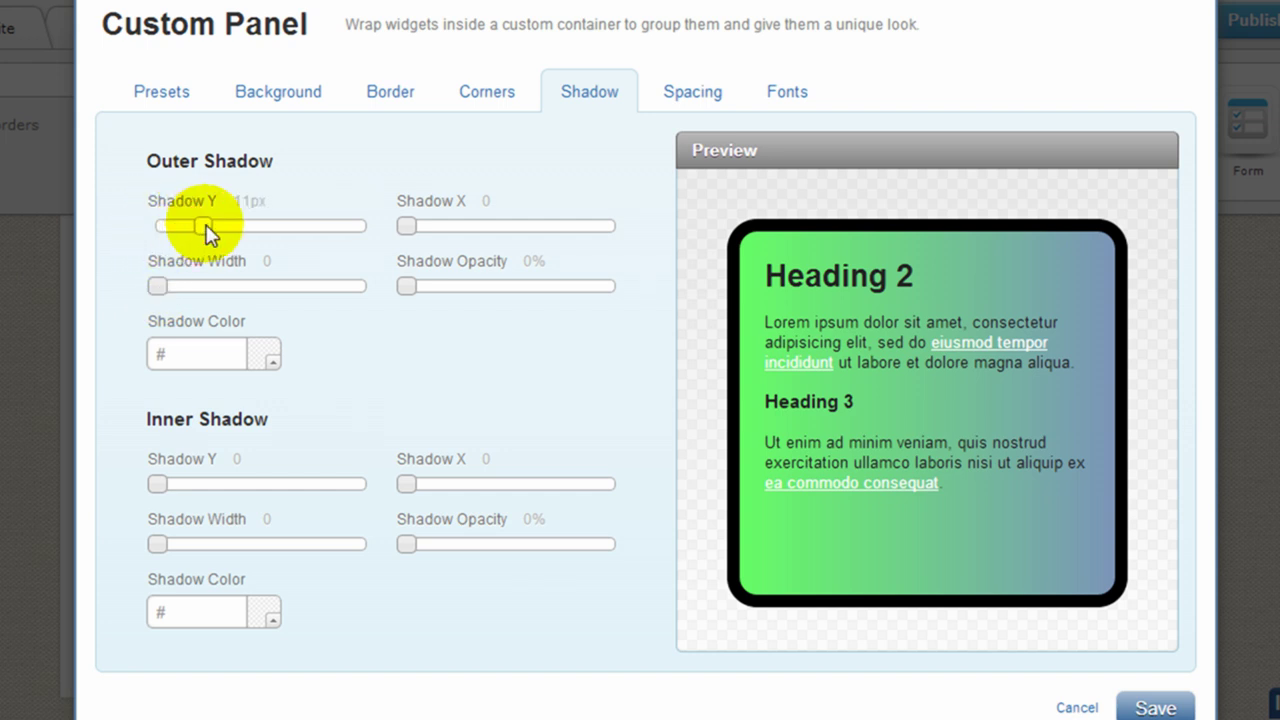
{"action": "left_click_drag", "start_coordinate": [160, 287], "coordinate": [240, 292]}
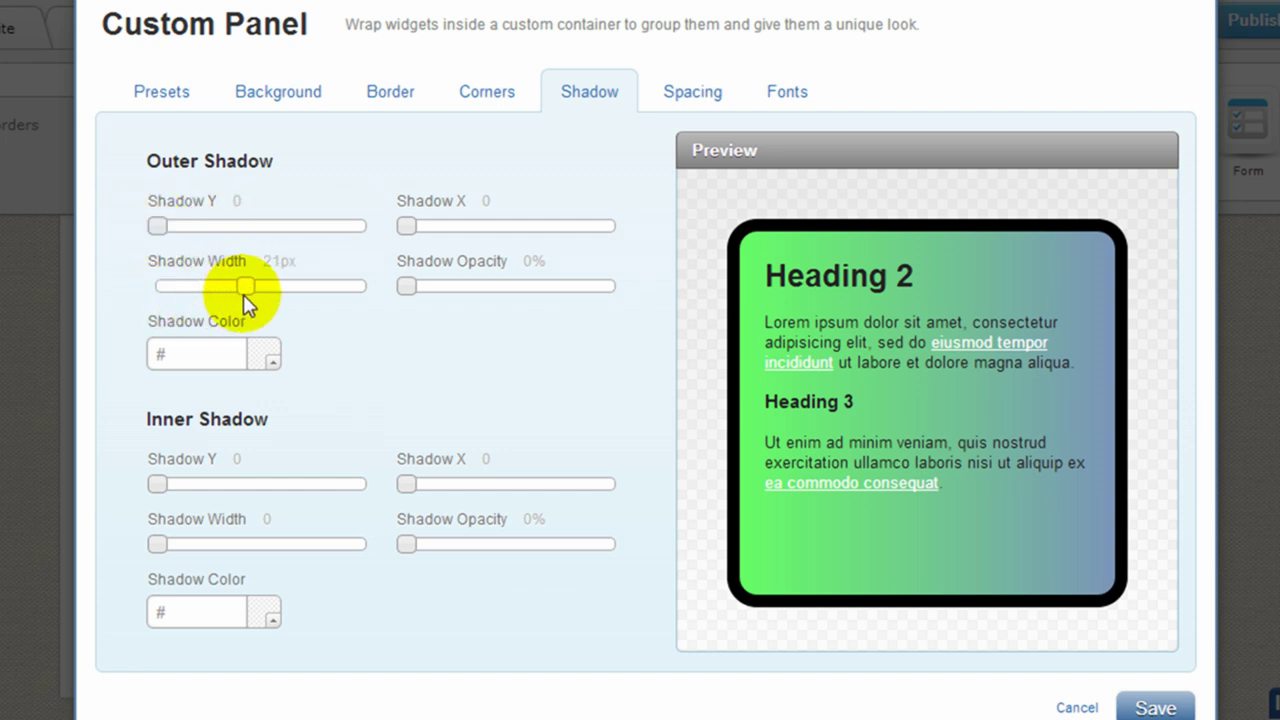
{"action": "left_click_drag", "start_coordinate": [157, 227], "coordinate": [303, 238]}
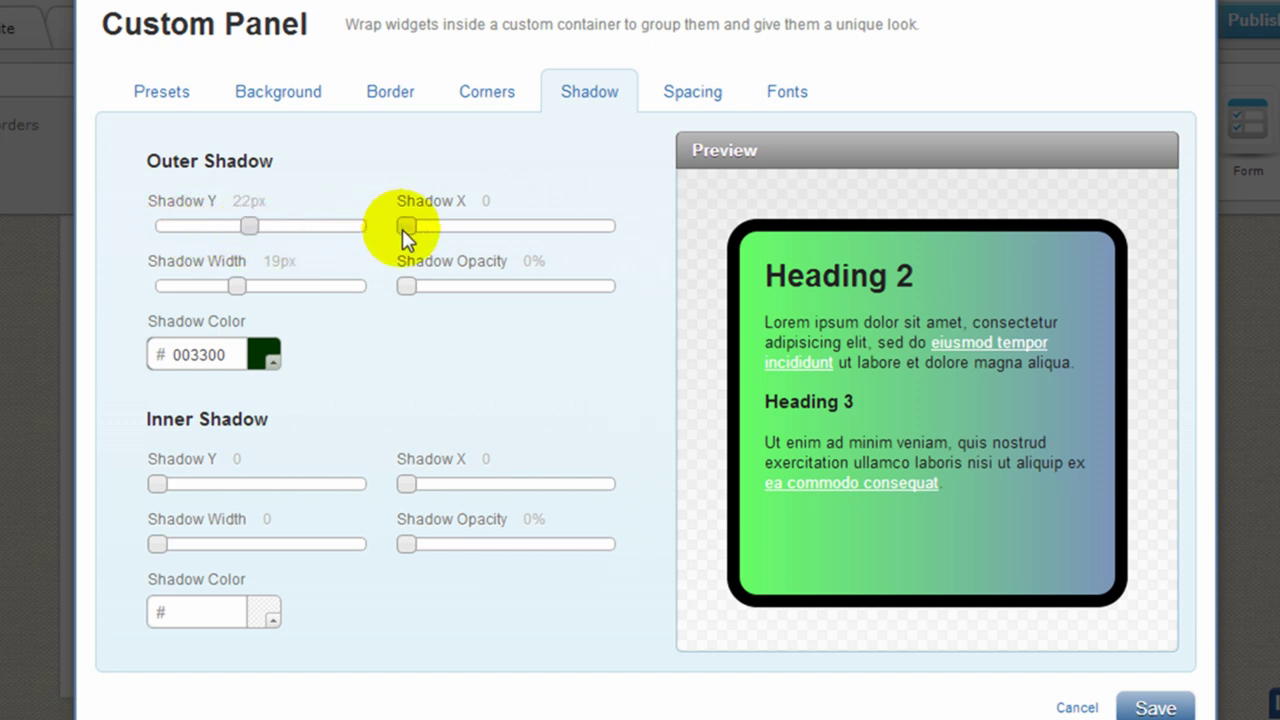
{"action": "left_click_drag", "start_coordinate": [417, 287], "coordinate": [492, 294]}
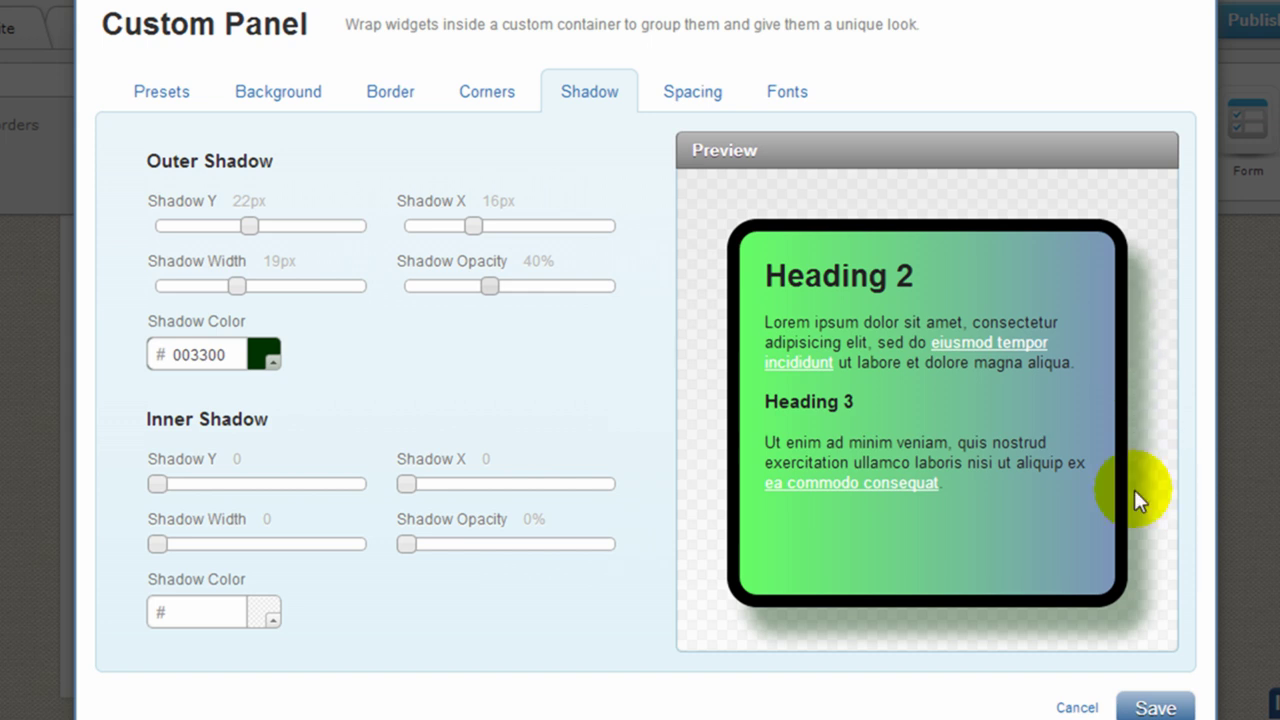
Set the panel's padding to 11 px and its margin to 0 px on all sides
{"action": "left_click", "coordinate": [718, 100]}
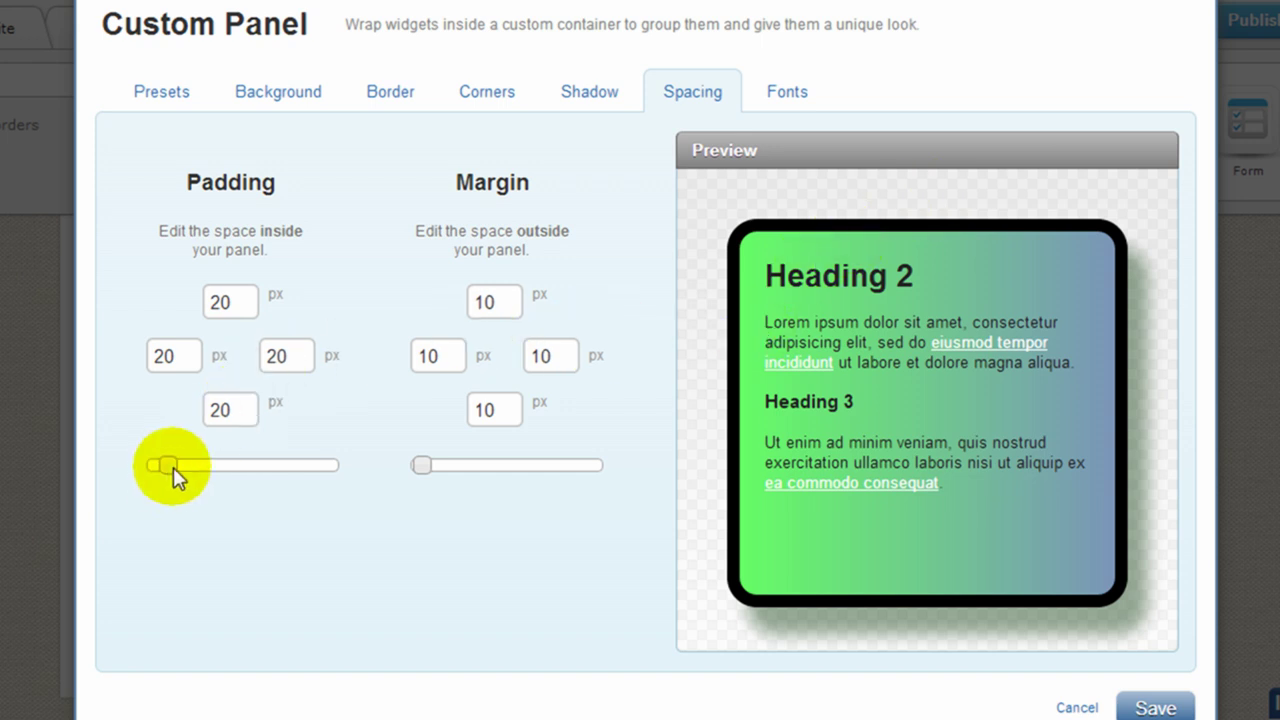
{"action": "mouse_move", "coordinate": [168, 466]}
{"action": "left_mouse_down"}
{"action": "mouse_move", "coordinate": [200, 477]}
{"action": "mouse_move", "coordinate": [157, 471]}
{"action": "left_mouse_up"}
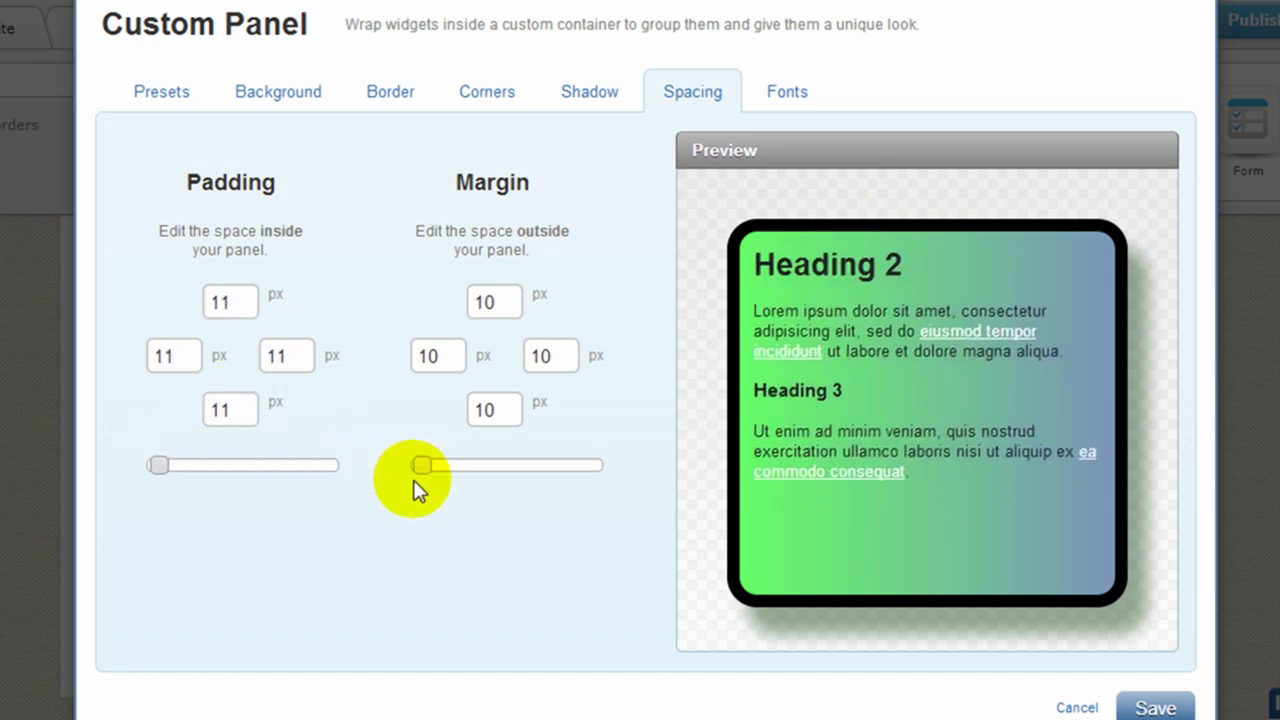
{"action": "left_click_drag", "start_coordinate": [438, 474], "coordinate": [383, 471]}
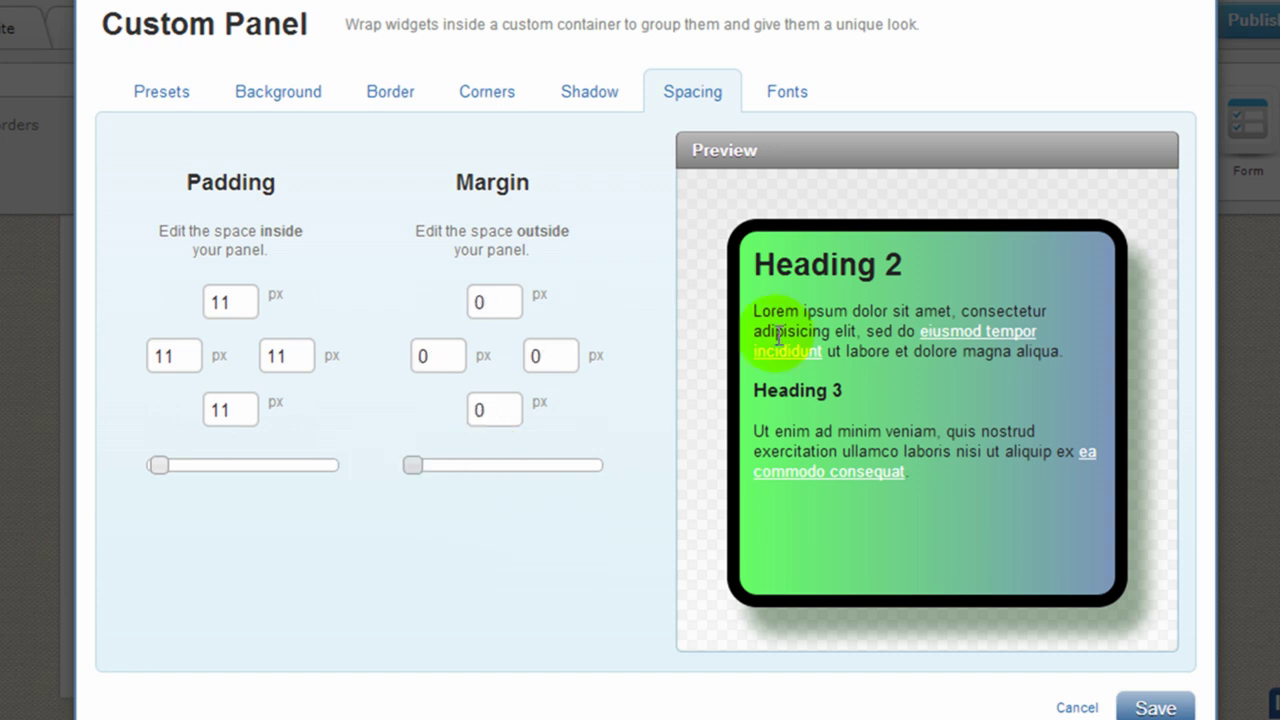
Set the panel's font family to Trebuchet and save the custom panel settings
{"action": "left_click", "coordinate": [797, 93]}
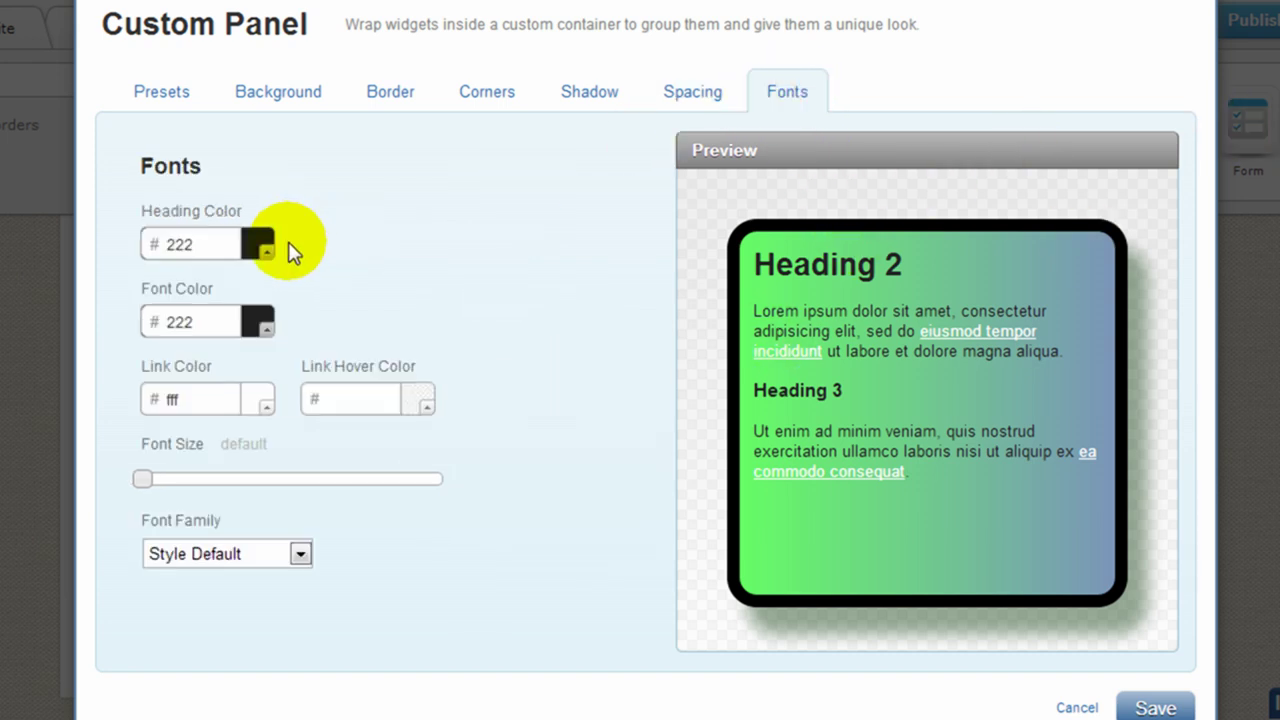
{"action": "left_click", "coordinate": [300, 553]}
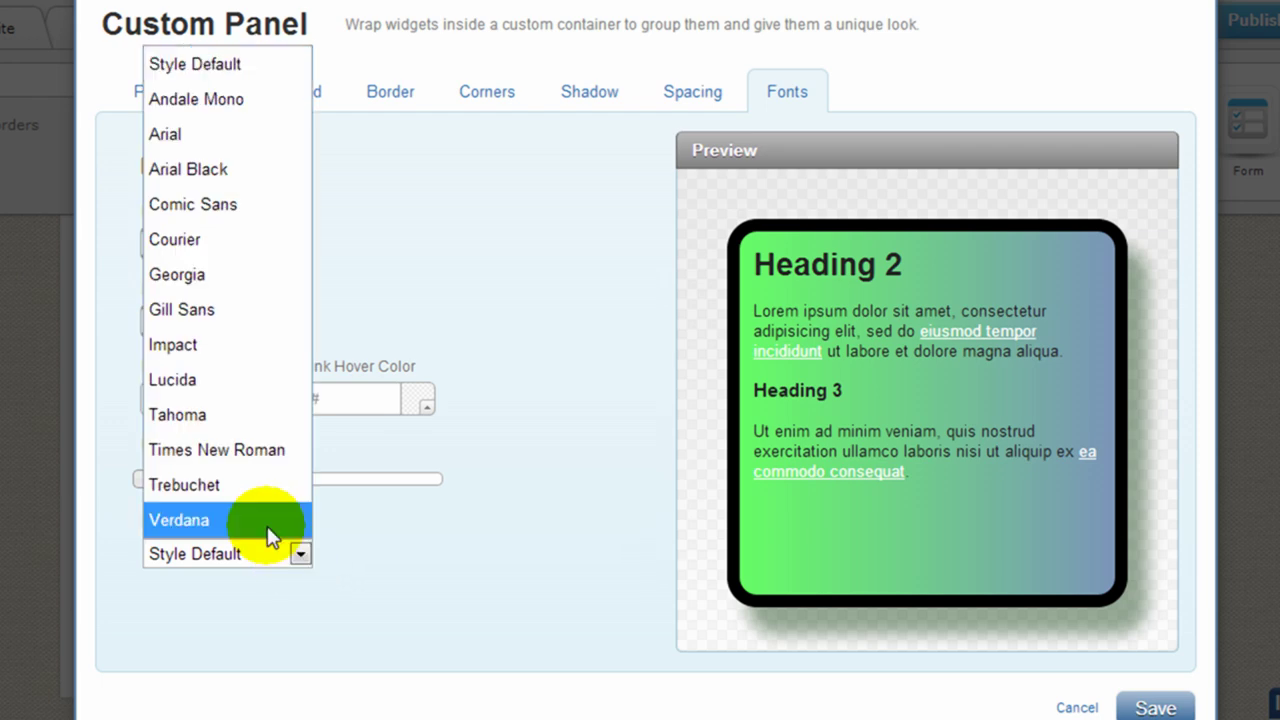
{"action": "left_click", "coordinate": [255, 489]}
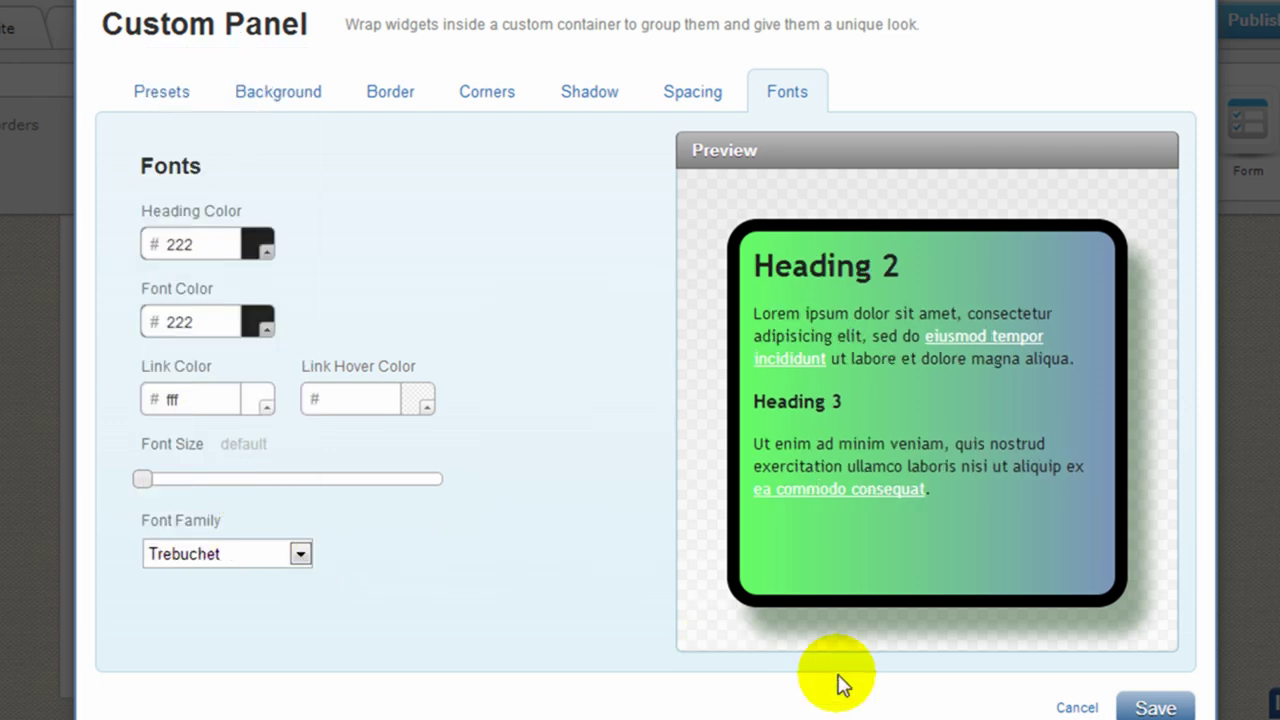
{"action": "left_click", "coordinate": [1145, 707]}
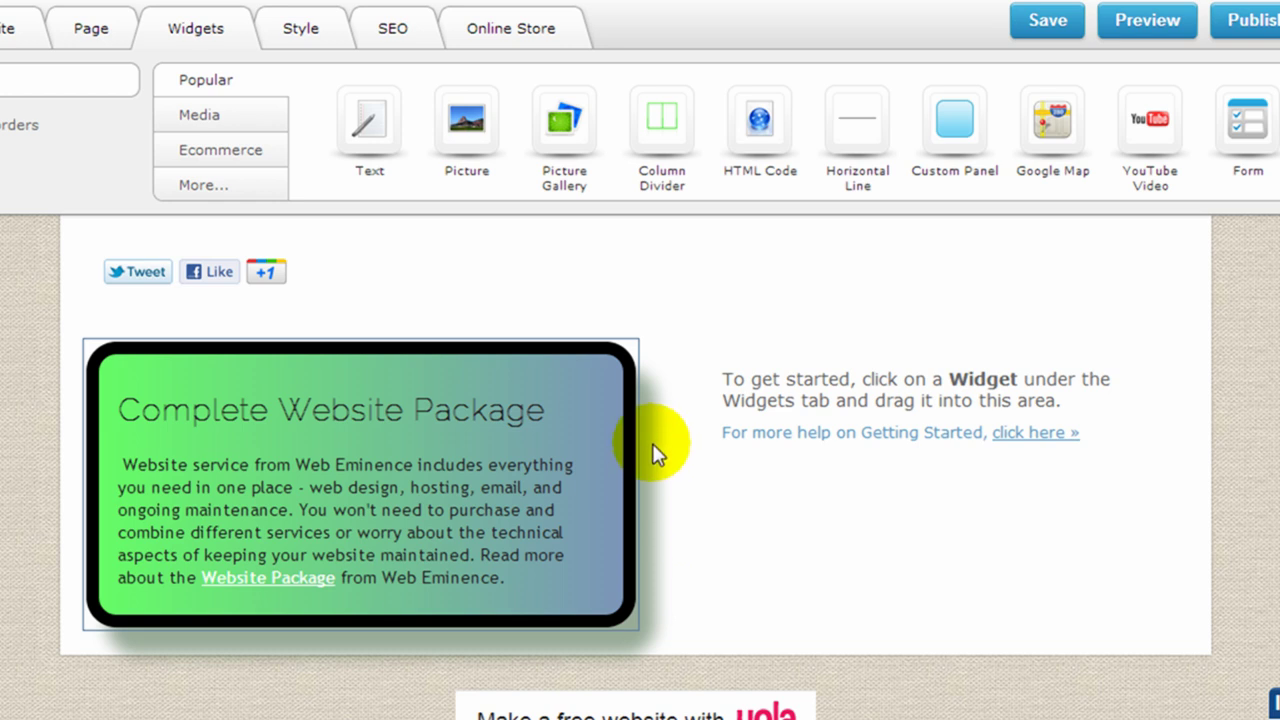
Open the Website Hosting page from the site navigation, saving the home page's pending changes
{"action": "mouse_move", "coordinate": [637, 366]}
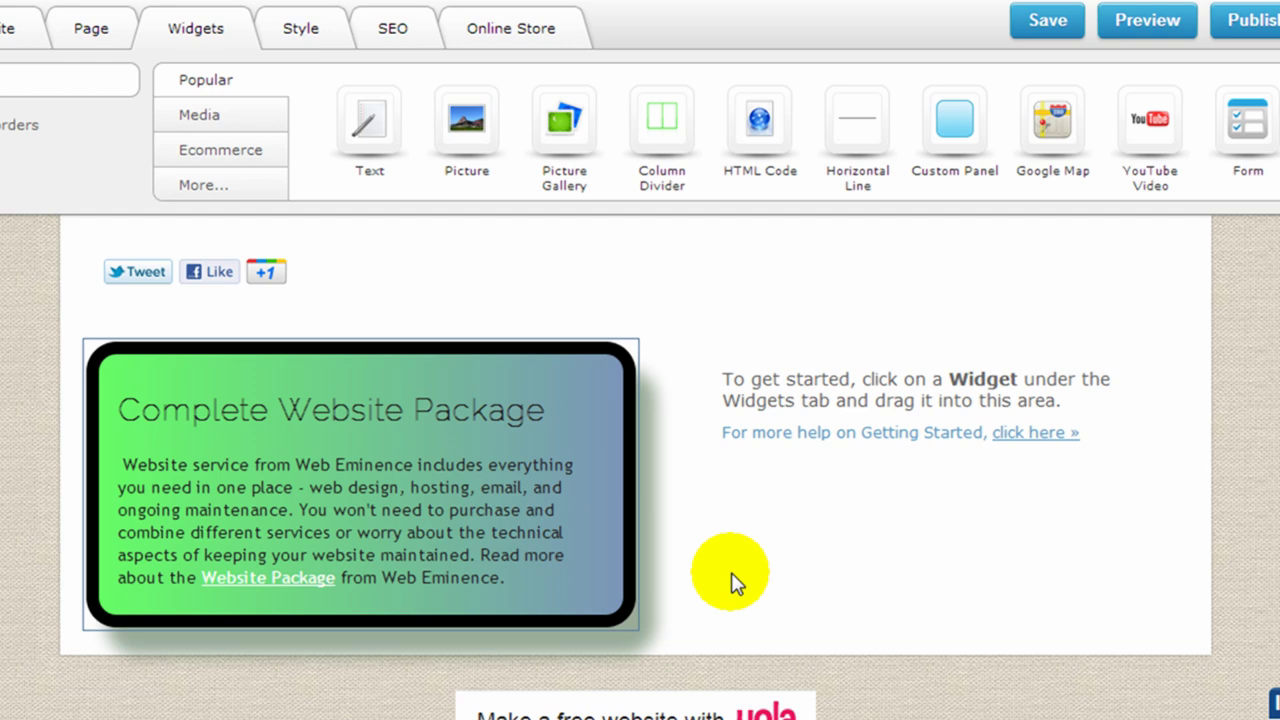
{"action": "scroll", "coordinate": [731, 569], "scroll_direction": "up", "scroll_amount": 3}
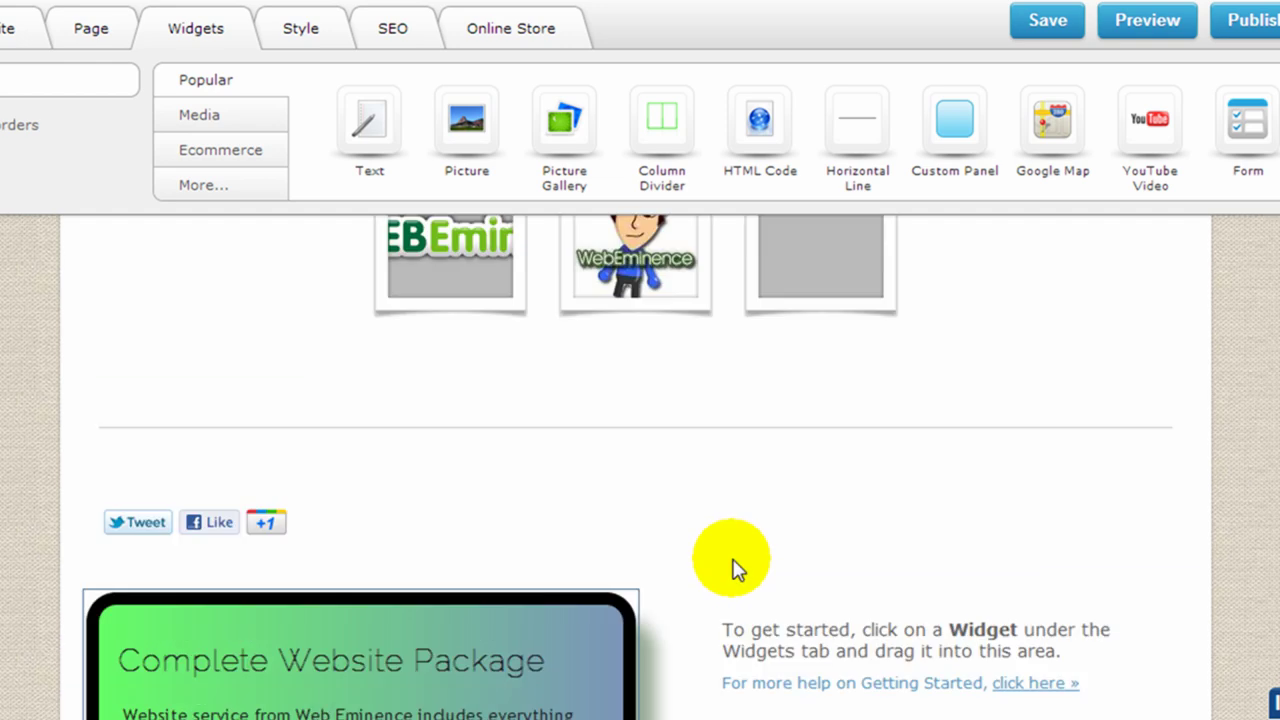
{"action": "scroll", "coordinate": [731, 569], "scroll_direction": "down", "scroll_amount": 3}
{"action": "scroll", "coordinate": [735, 568], "scroll_direction": "up", "scroll_amount": 2}
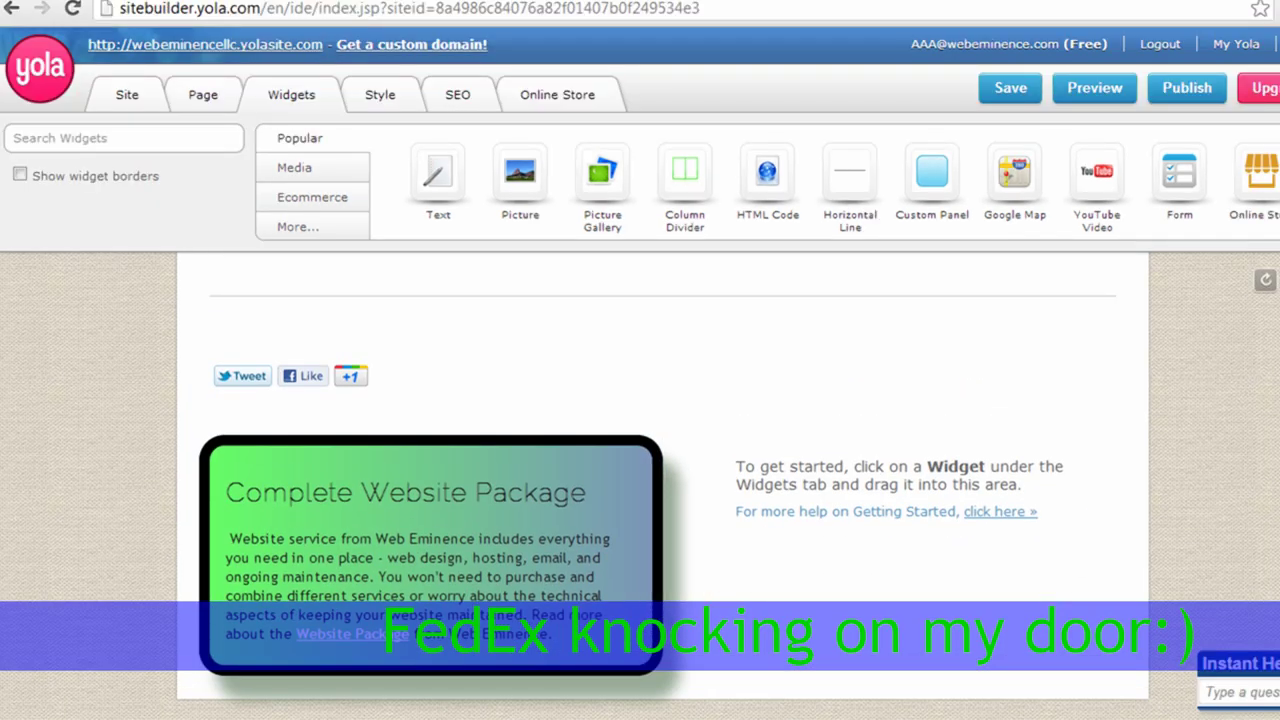
{"action": "scroll", "coordinate": [640, 490], "scroll_direction": "up", "scroll_amount": 7}
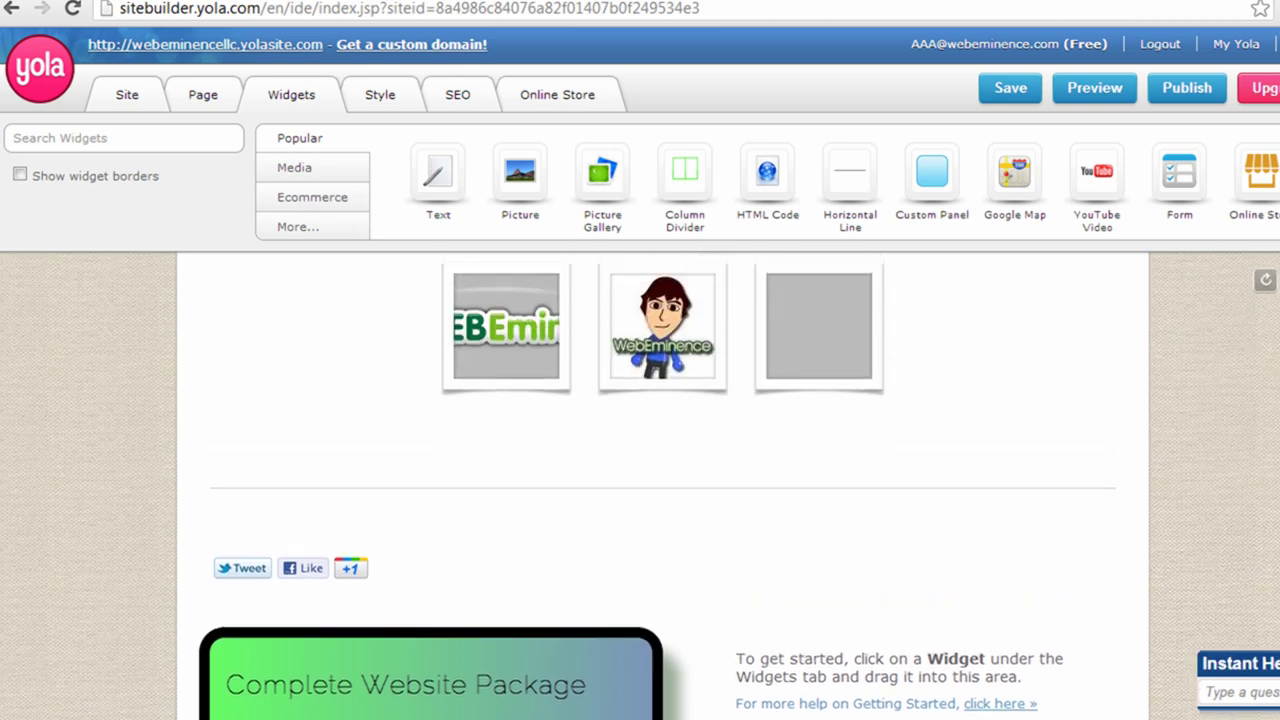
{"action": "scroll", "coordinate": [640, 490], "scroll_direction": "up", "scroll_amount": 2}
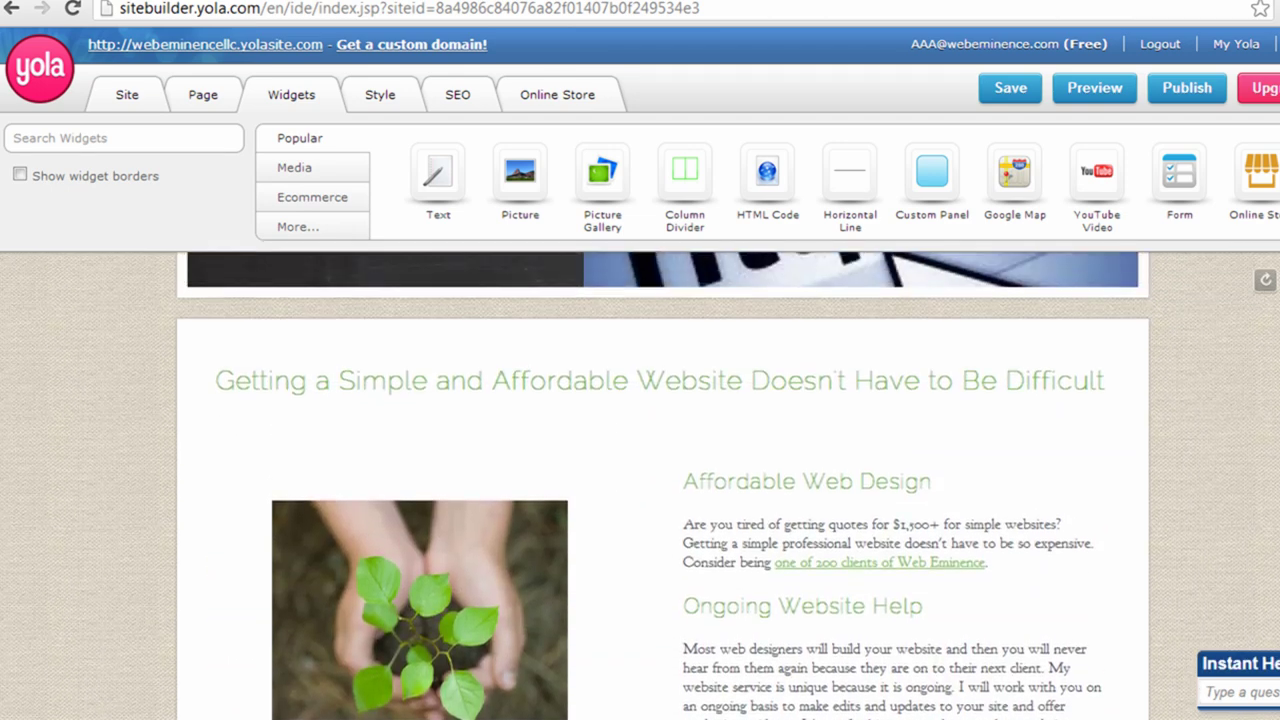
{"action": "scroll", "coordinate": [640, 490], "scroll_direction": "up", "scroll_amount": 2}
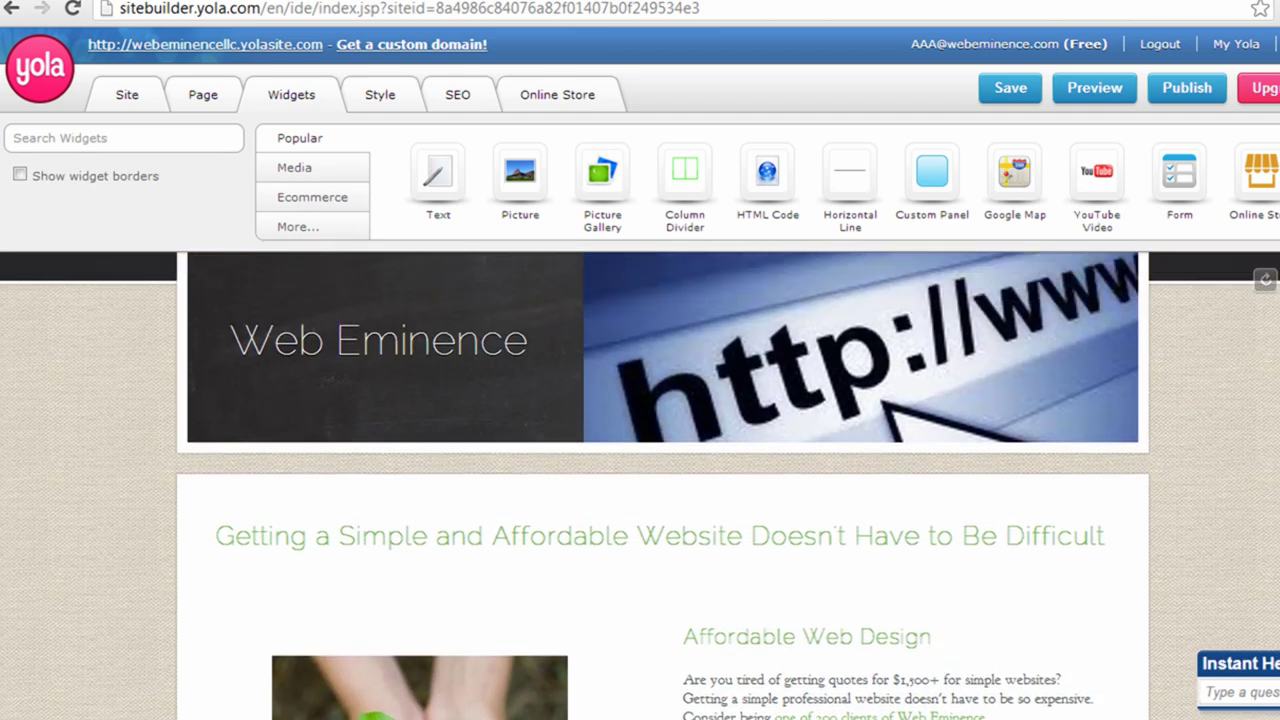
{"action": "scroll", "coordinate": [640, 490], "scroll_direction": "up", "scroll_amount": 1}
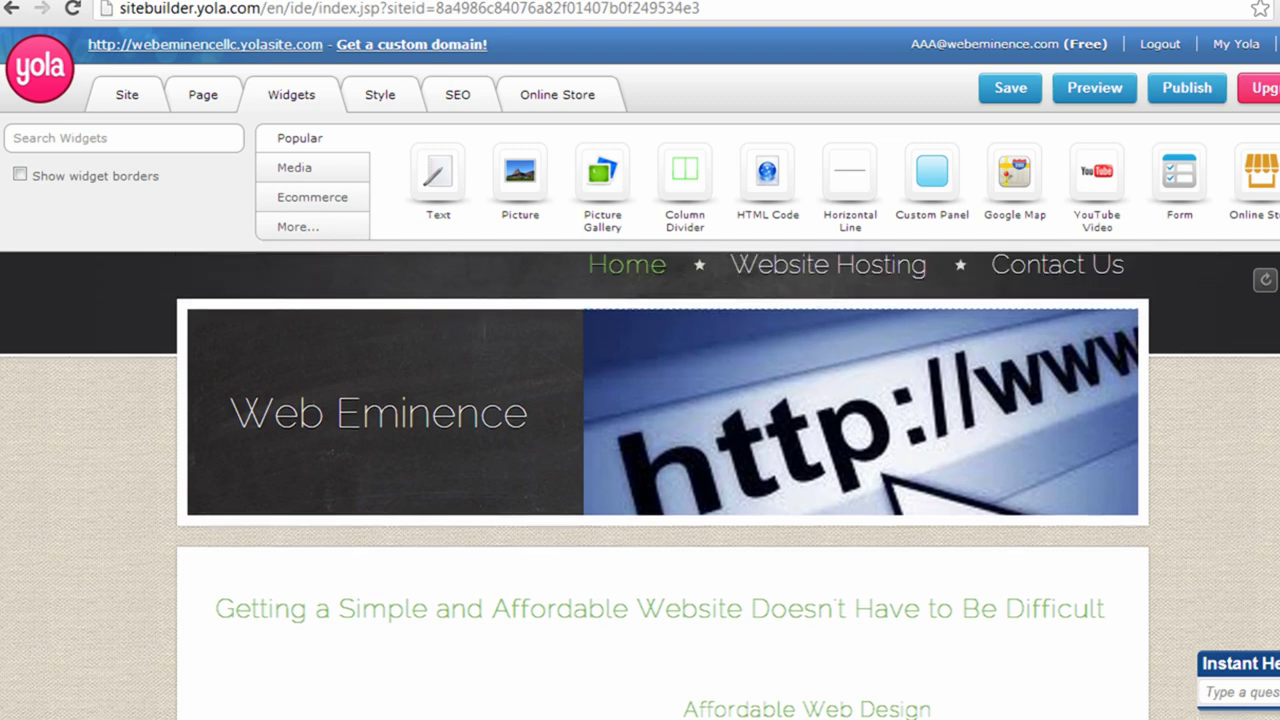
{"action": "left_click", "coordinate": [869, 312]}
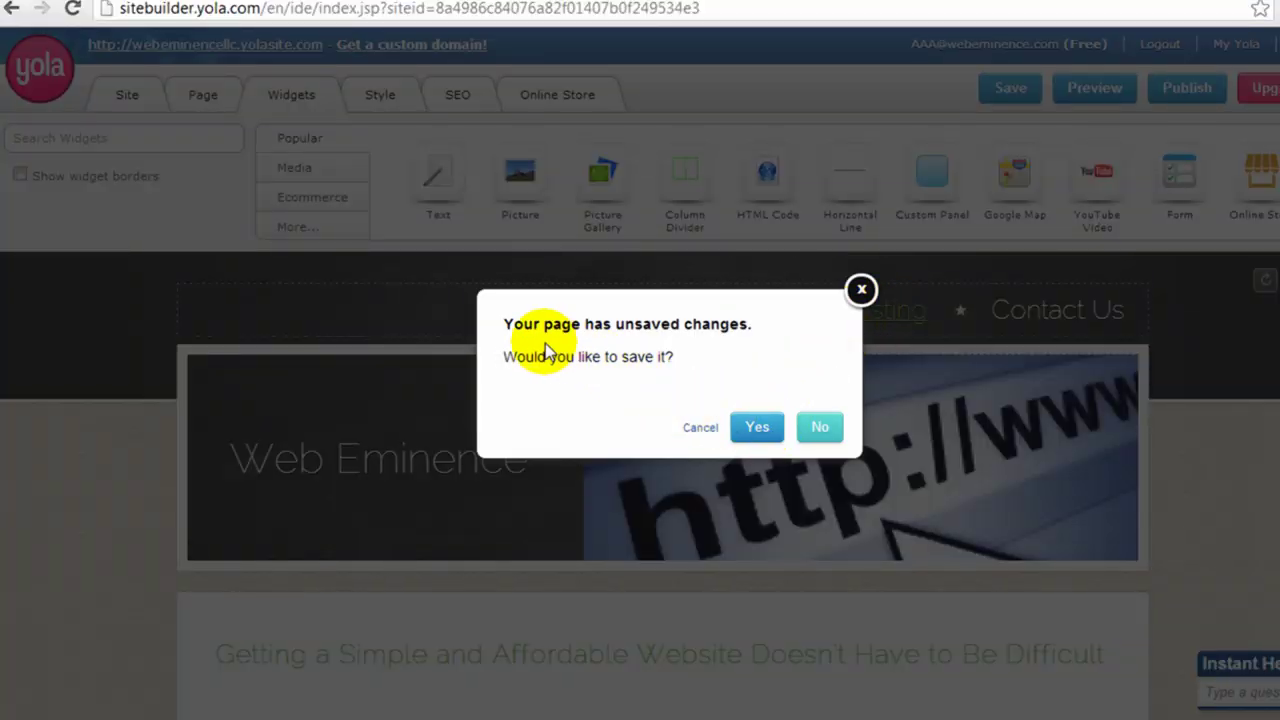
{"action": "left_click", "coordinate": [757, 428]}
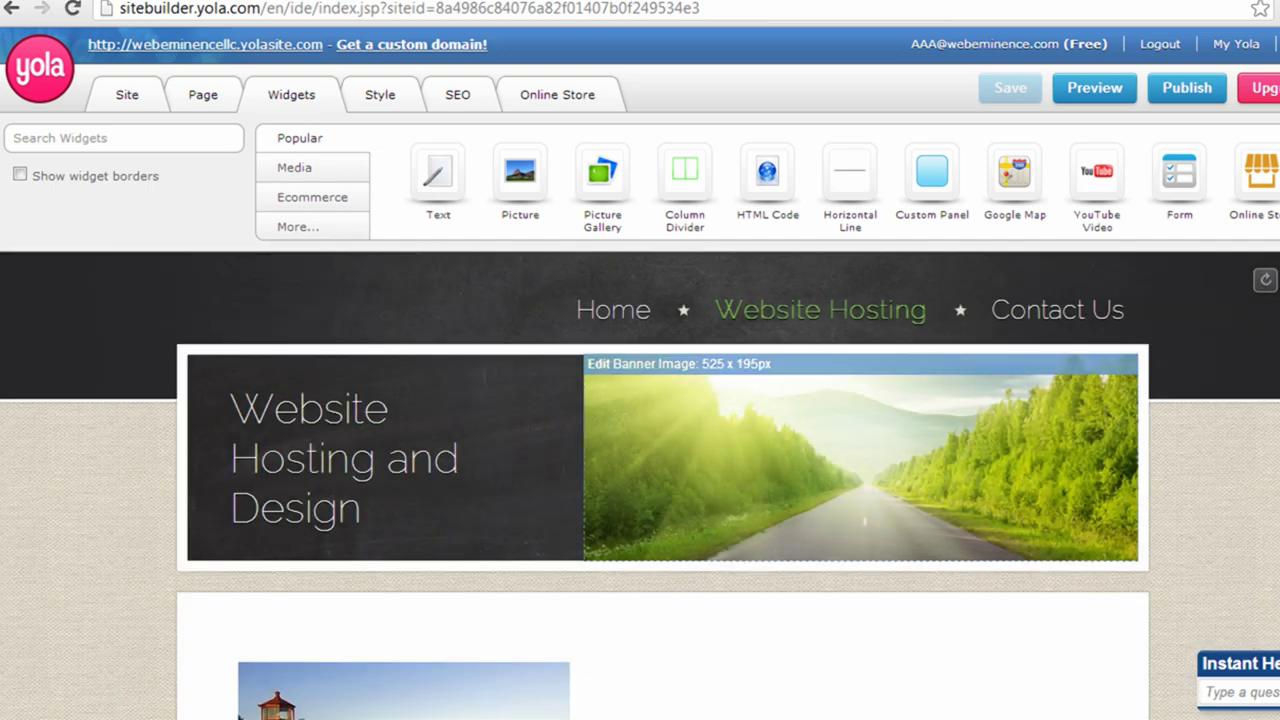
Adjust the column divider beside the lighthouse picture so that it sits just past the picture's edge
{"action": "scroll", "coordinate": [1272, 374], "scroll_direction": "down", "scroll_amount": 3}
{"action": "scroll", "coordinate": [733, 537], "scroll_direction": "down", "scroll_amount": 1}
{"action": "scroll", "coordinate": [733, 537], "scroll_direction": "up", "scroll_amount": 1}
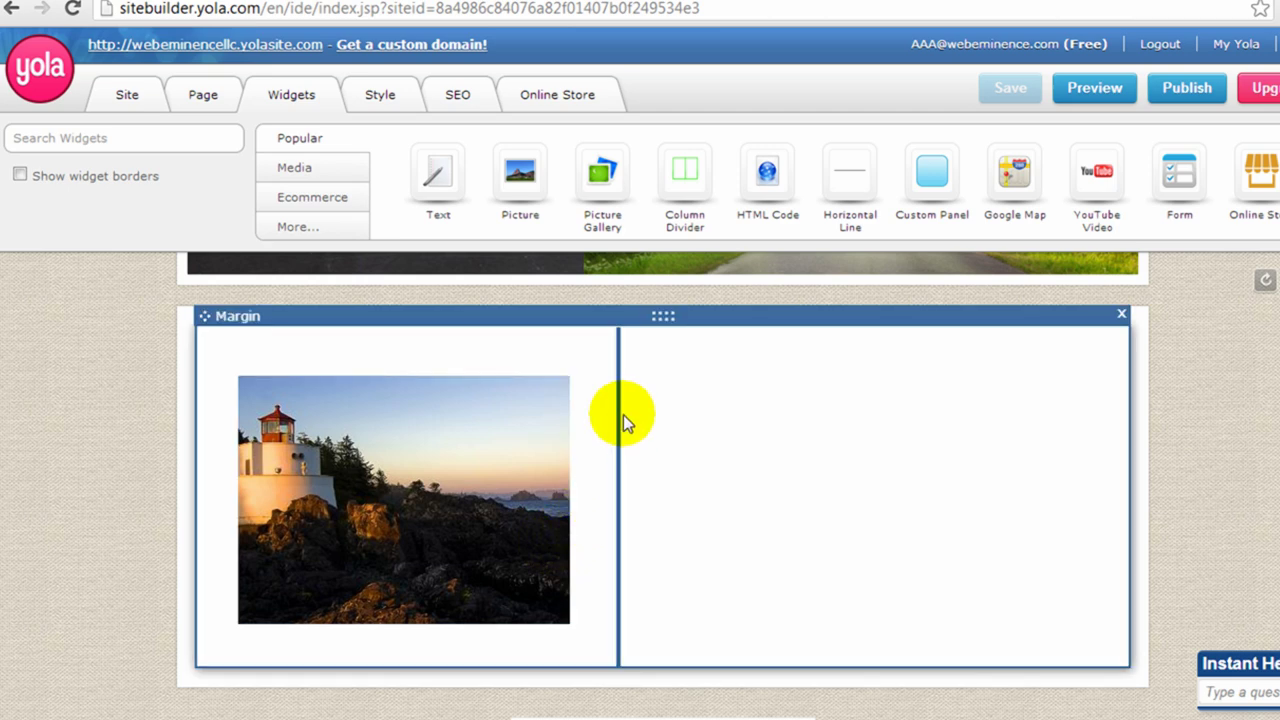
{"action": "mouse_move", "coordinate": [697, 186]}
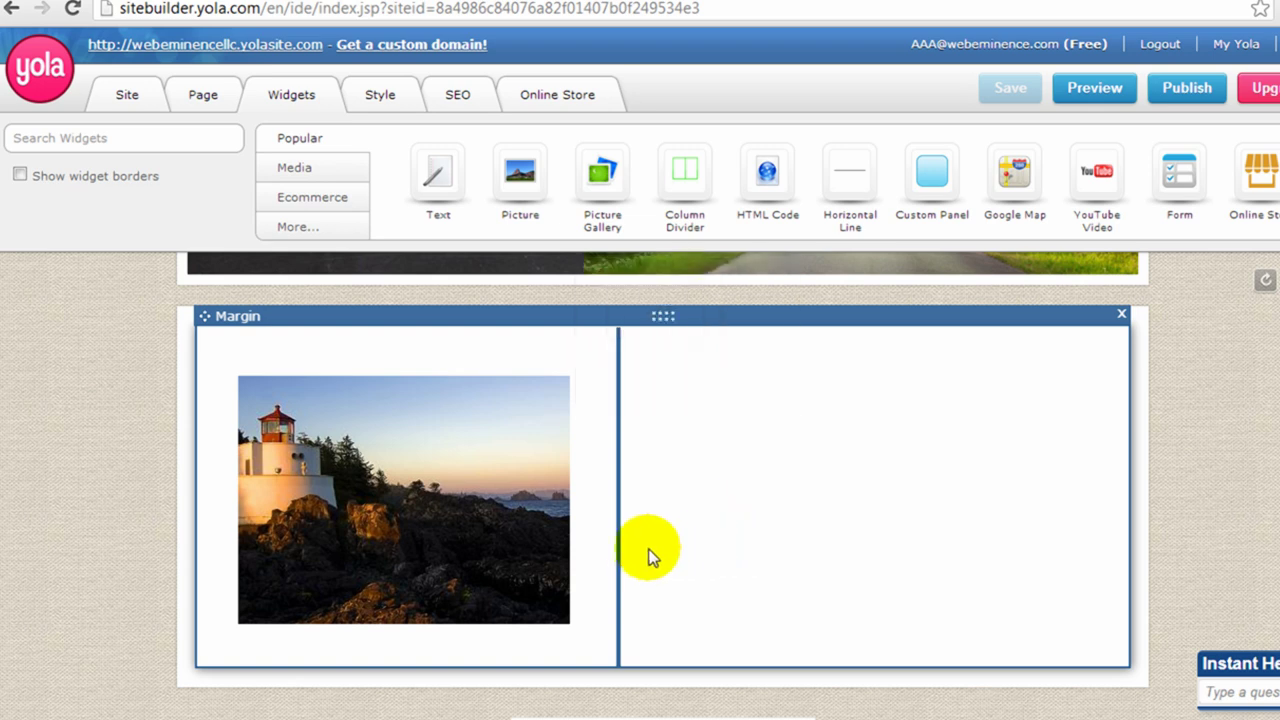
{"action": "mouse_move", "coordinate": [617, 547]}
{"action": "left_mouse_down"}
{"action": "mouse_move", "coordinate": [820, 557]}
{"action": "mouse_move", "coordinate": [681, 550]}
{"action": "mouse_move", "coordinate": [794, 561]}
{"action": "mouse_move", "coordinate": [620, 564]}
{"action": "left_mouse_up"}
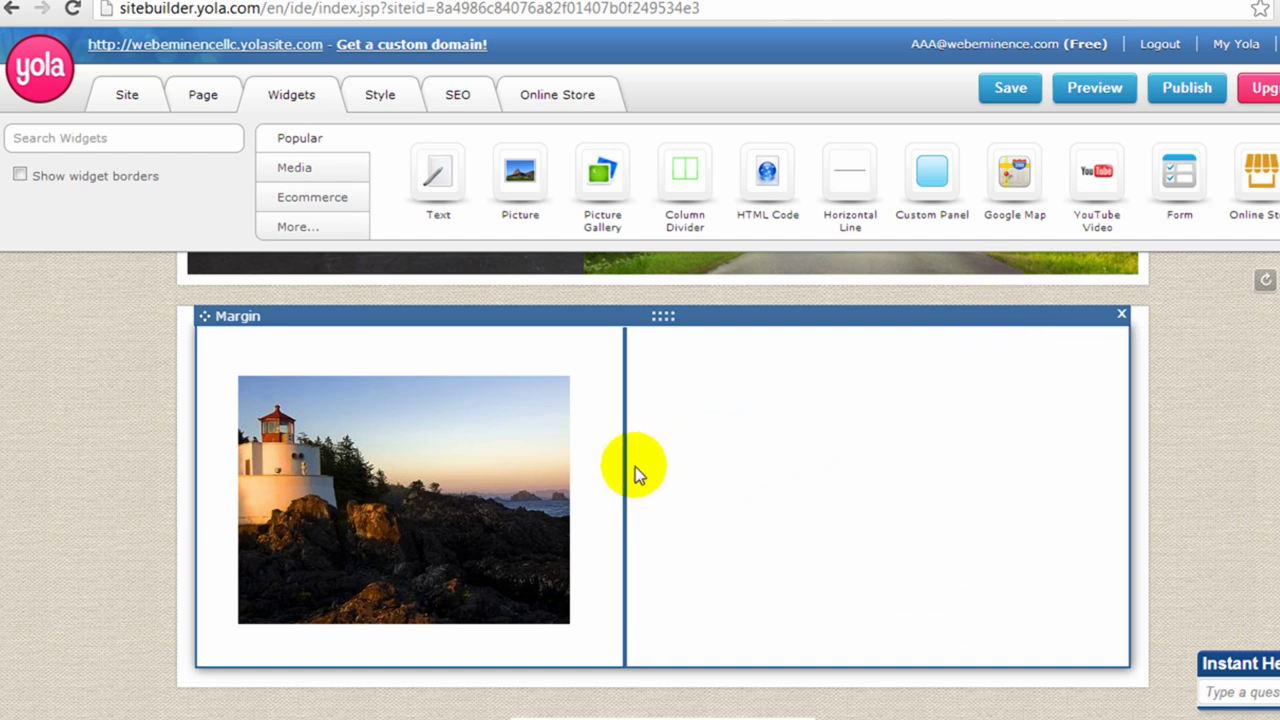
{"action": "left_click_drag", "start_coordinate": [623, 467], "coordinate": [566, 506]}
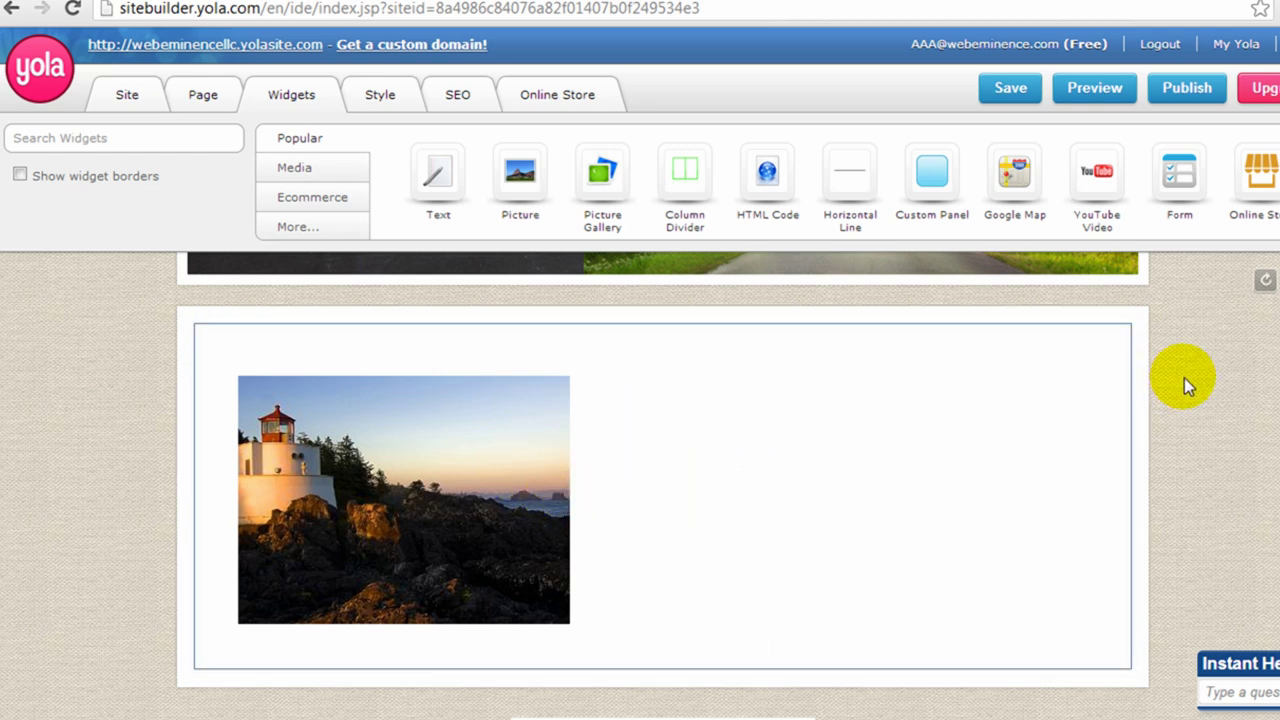
Add a text widget above the two-column section, and view the picture widget's image source options without adding an image
{"action": "scroll", "coordinate": [900, 372], "scroll_direction": "up", "scroll_amount": 1}
{"action": "left_click_drag", "start_coordinate": [437, 175], "coordinate": [409, 410]}
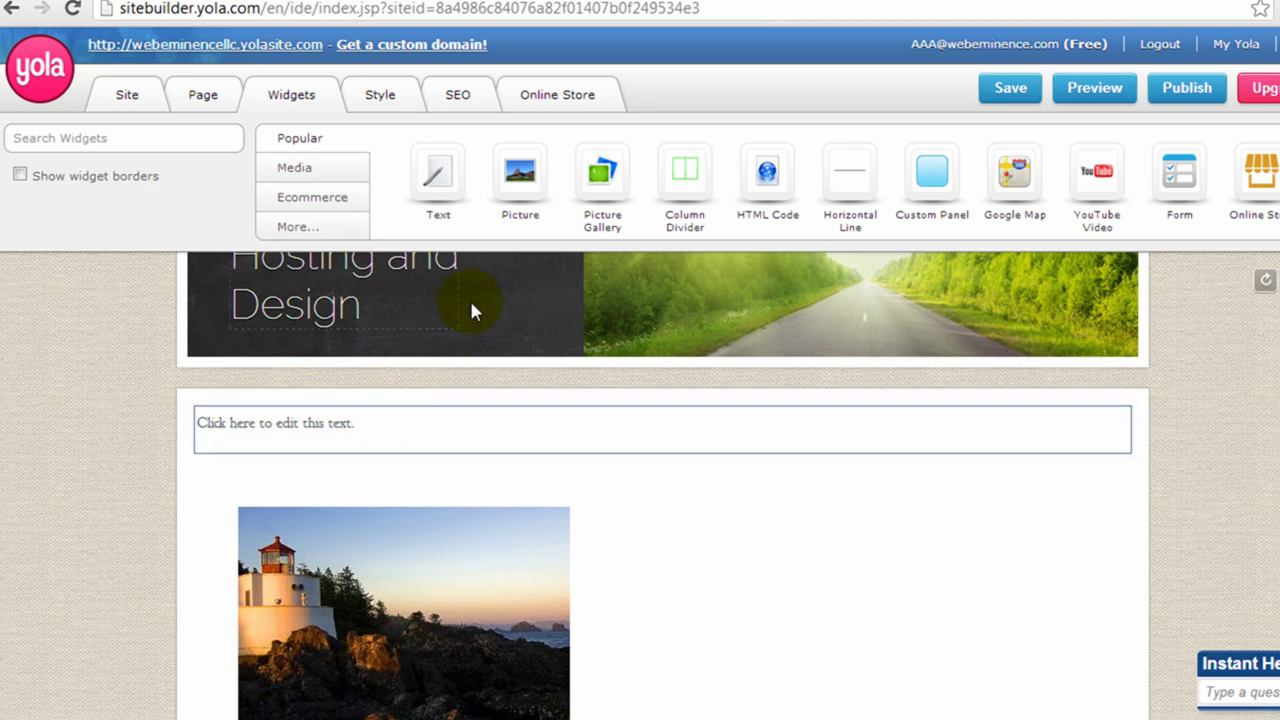
{"action": "left_click_drag", "start_coordinate": [518, 174], "coordinate": [443, 500]}
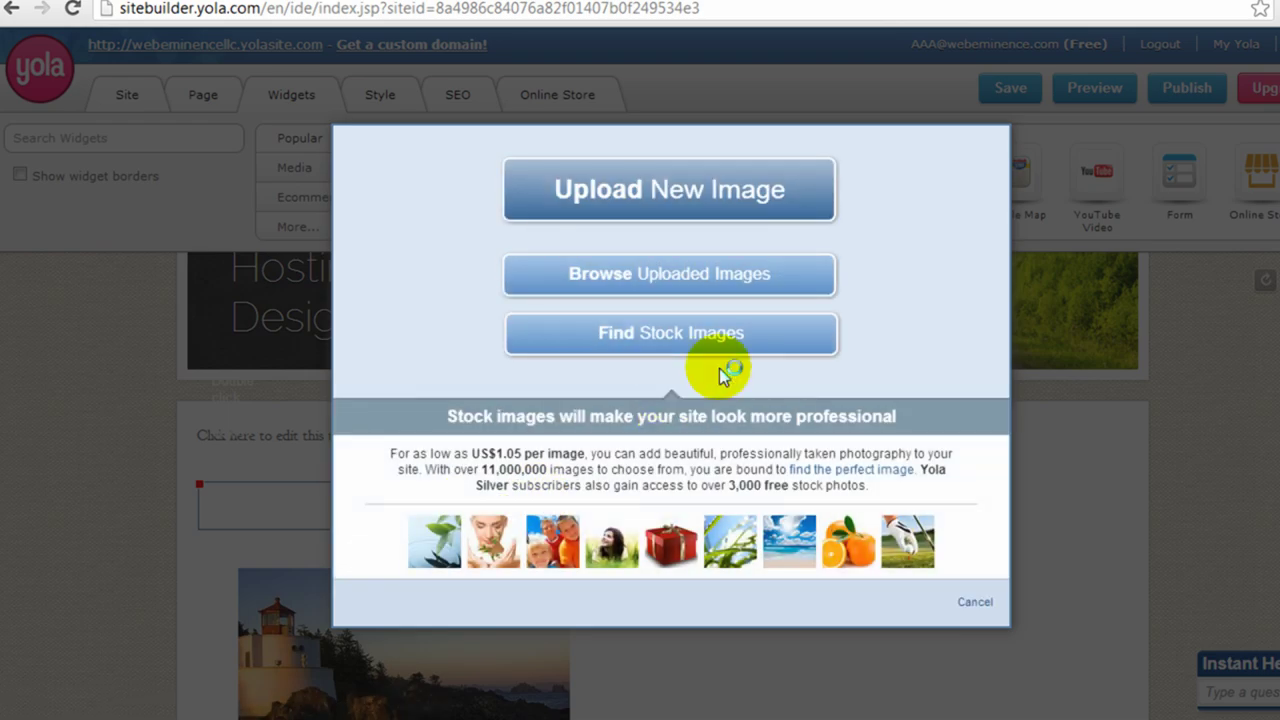
{"action": "left_click", "coordinate": [975, 602]}
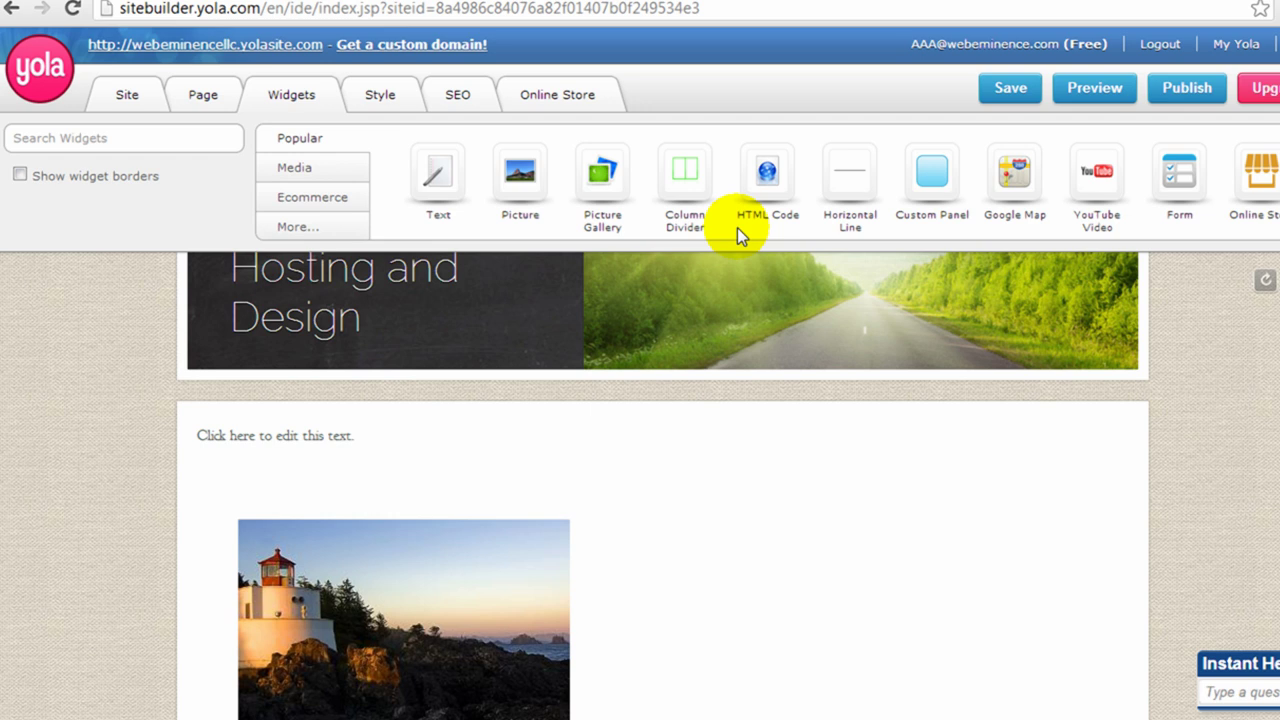
Add an HTML code widget to the empty column, paste the copied Twitter timeline embed code and save it
{"action": "left_click_drag", "start_coordinate": [776, 175], "coordinate": [811, 575]}
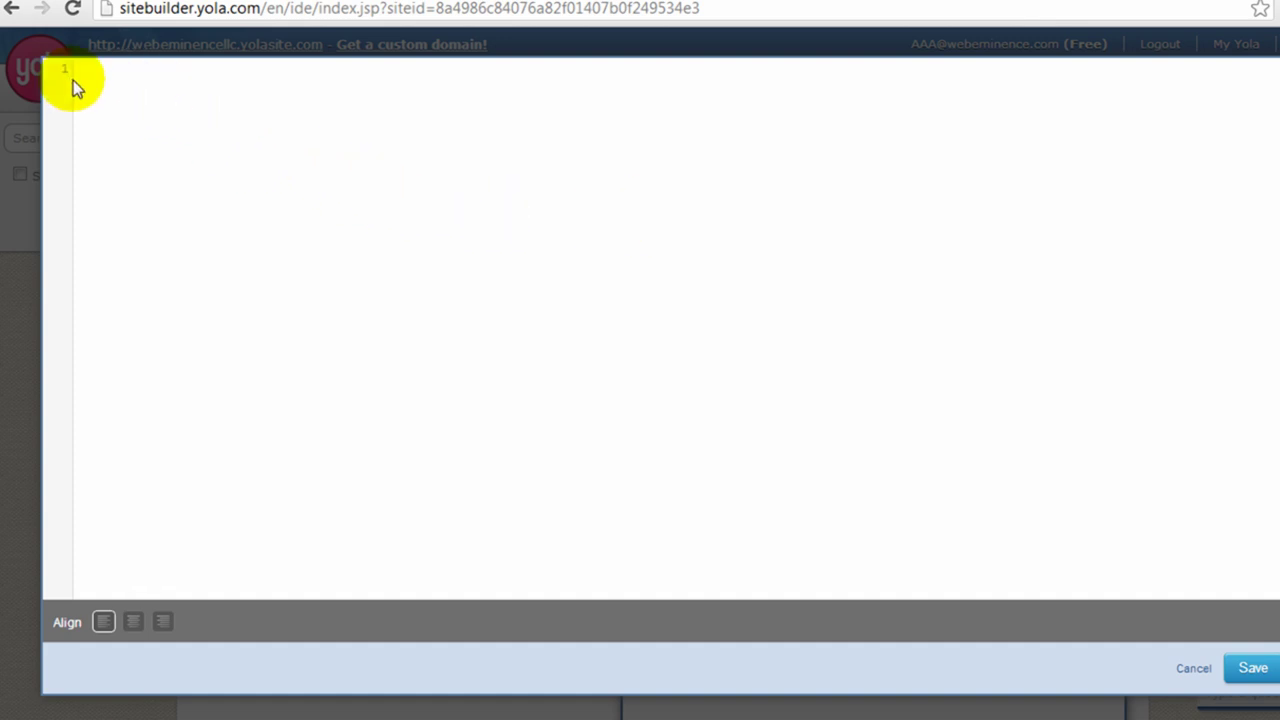
{"action": "right_click", "coordinate": [111, 73]}
{"action": "left_click", "coordinate": [164, 195]}
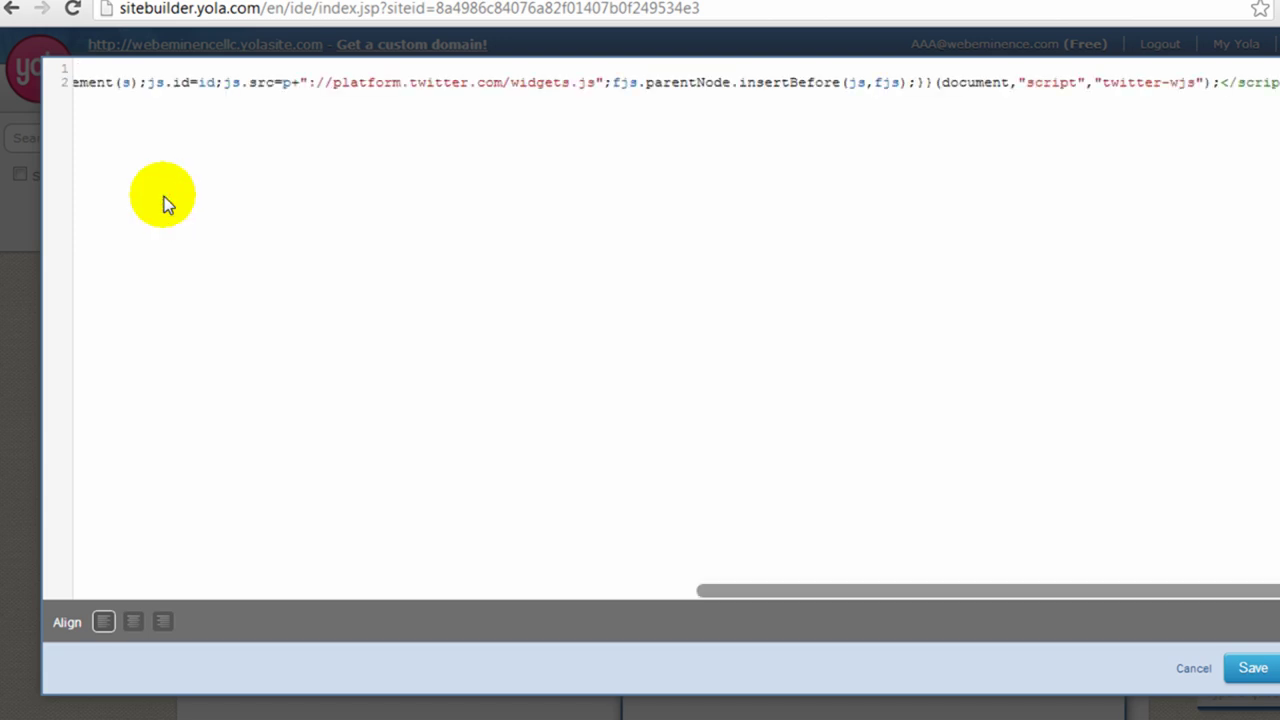
{"action": "left_click", "coordinate": [1232, 668]}
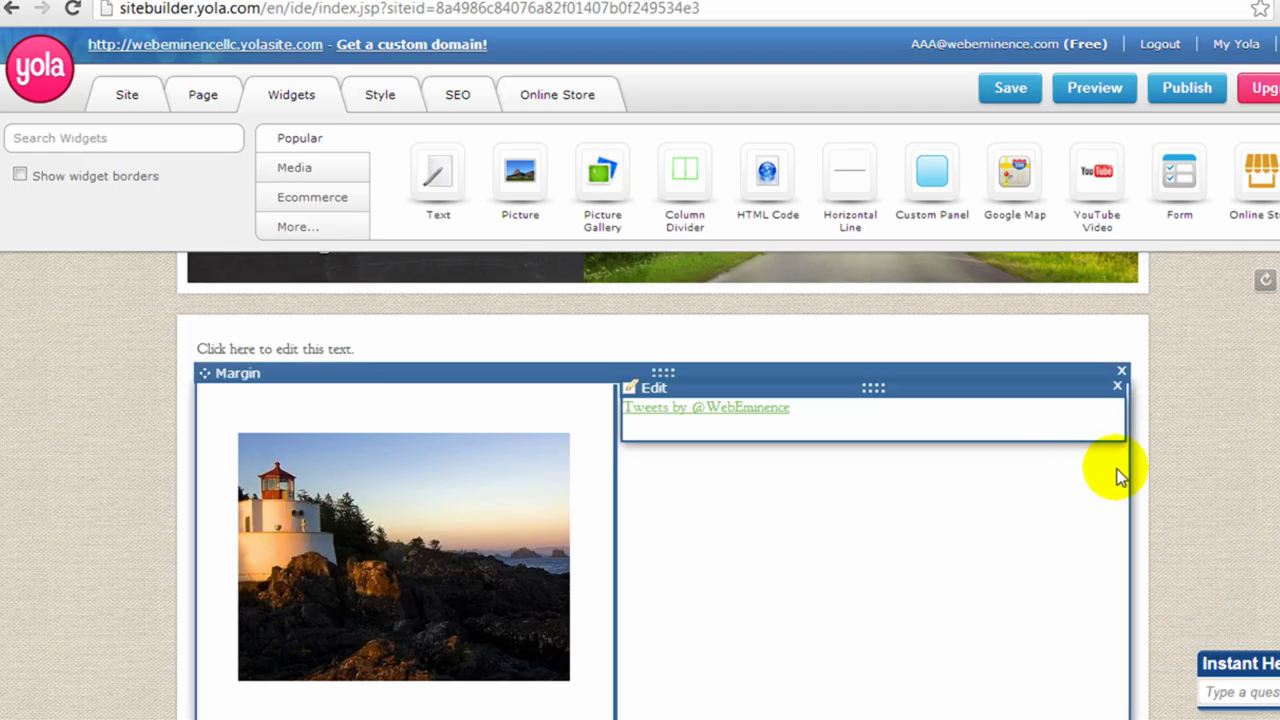
{"action": "left_click", "coordinate": [899, 416]}
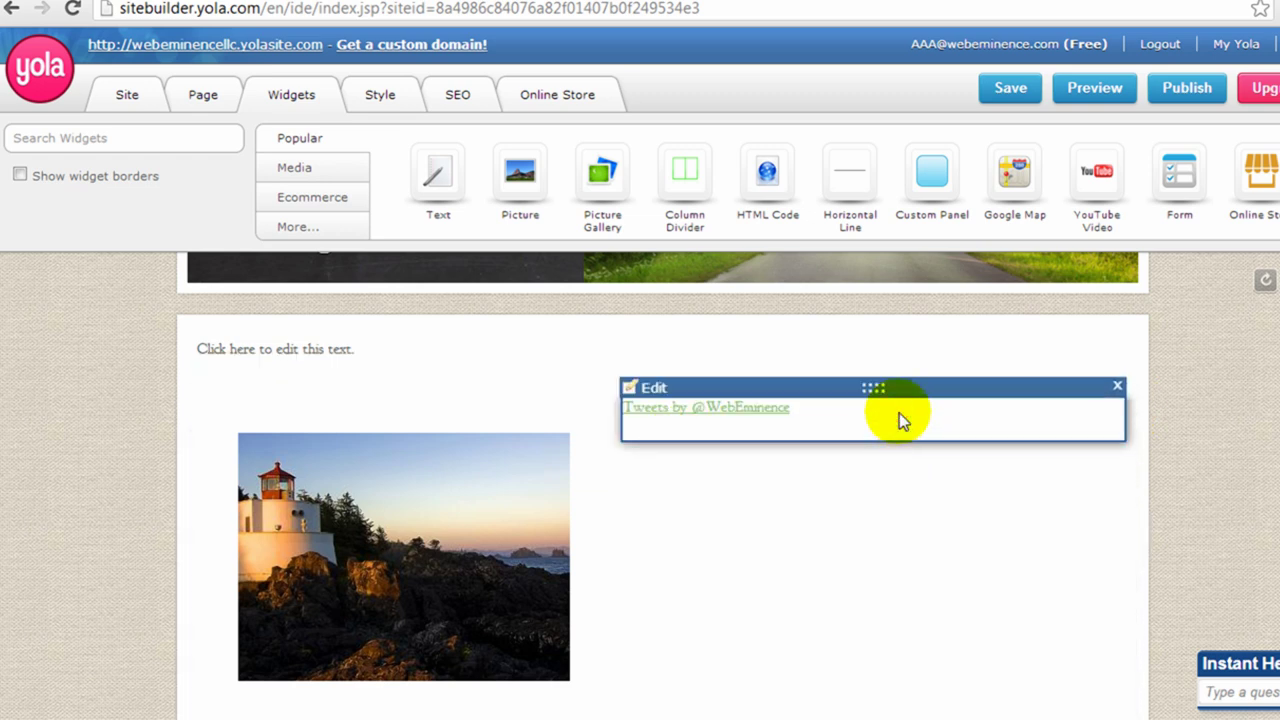
Add a Google map of San Francisco above the tweets widget and save it
{"action": "scroll", "coordinate": [899, 413], "scroll_direction": "up", "scroll_amount": 1}
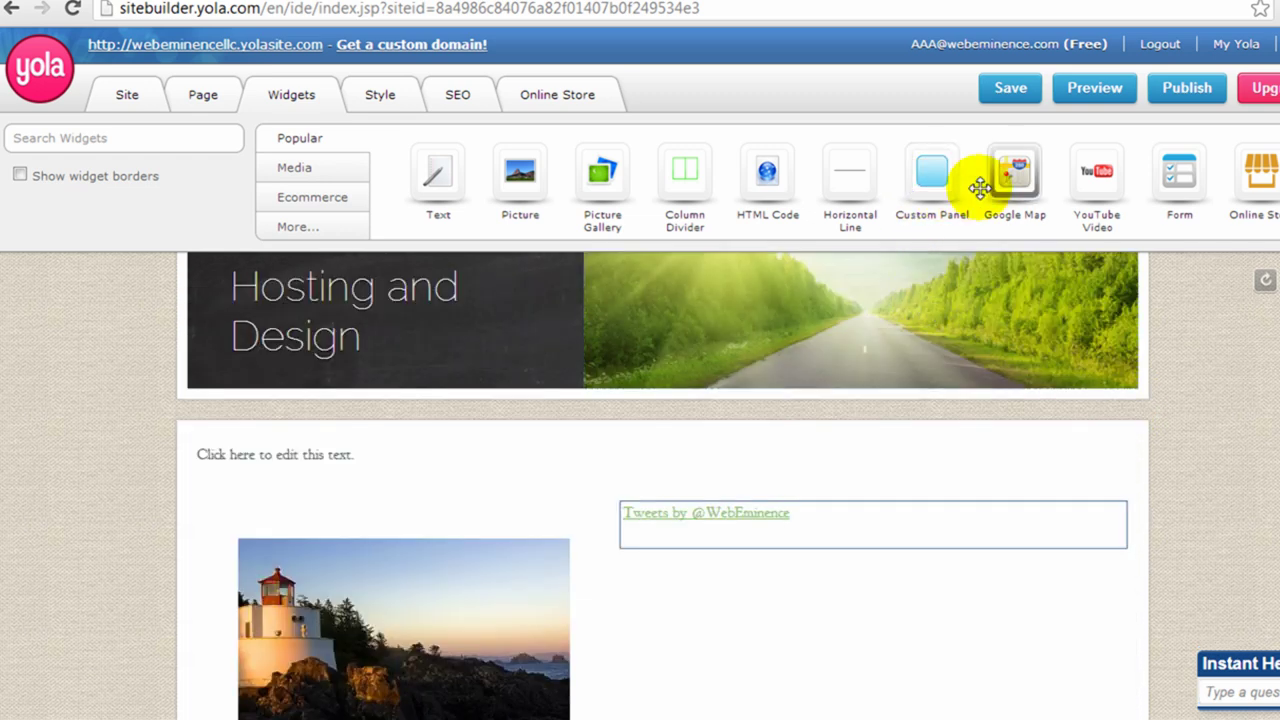
{"action": "left_click_drag", "start_coordinate": [1009, 177], "coordinate": [803, 512]}
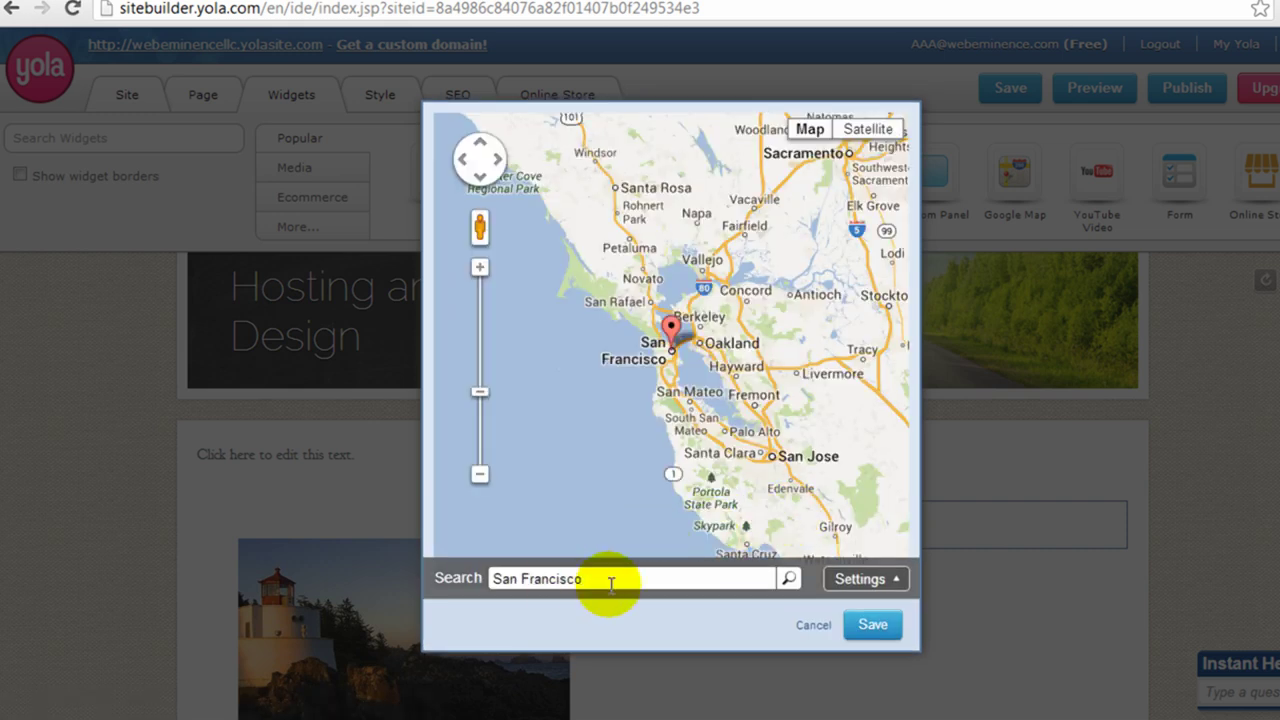
{"action": "left_click", "coordinate": [874, 625]}
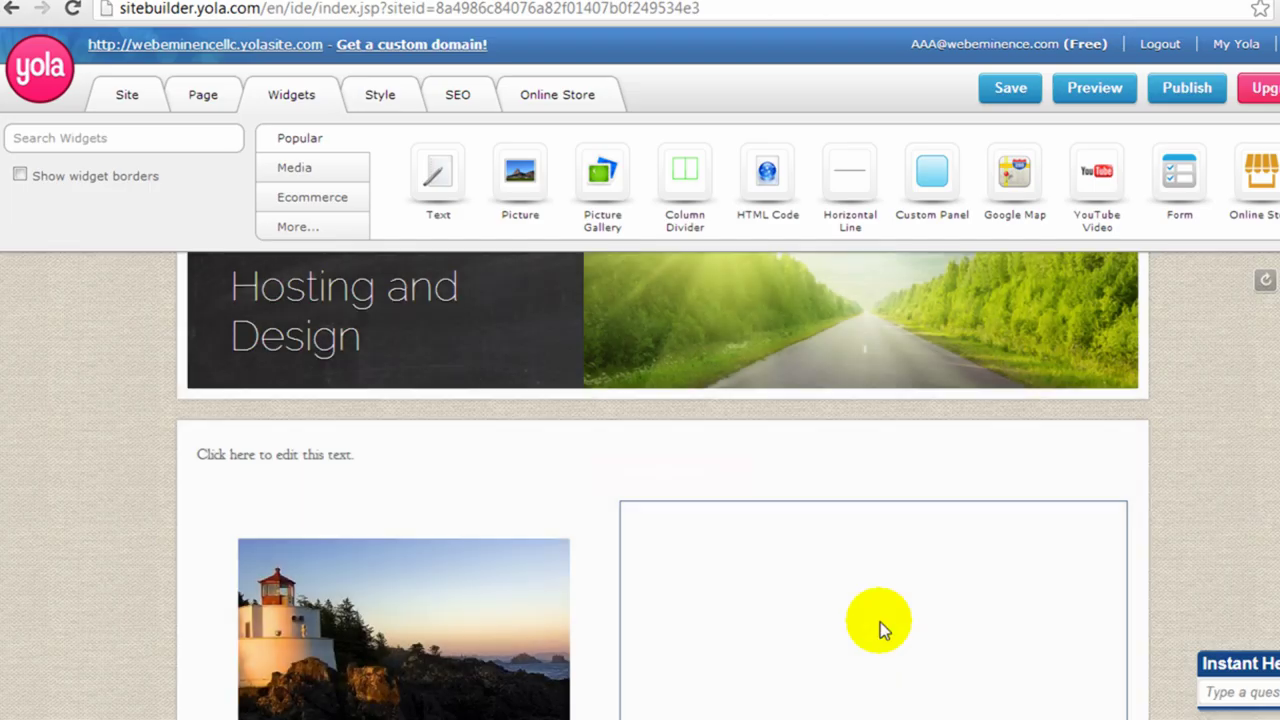
{"action": "left_click_drag", "start_coordinate": [1097, 177], "coordinate": [412, 537]}
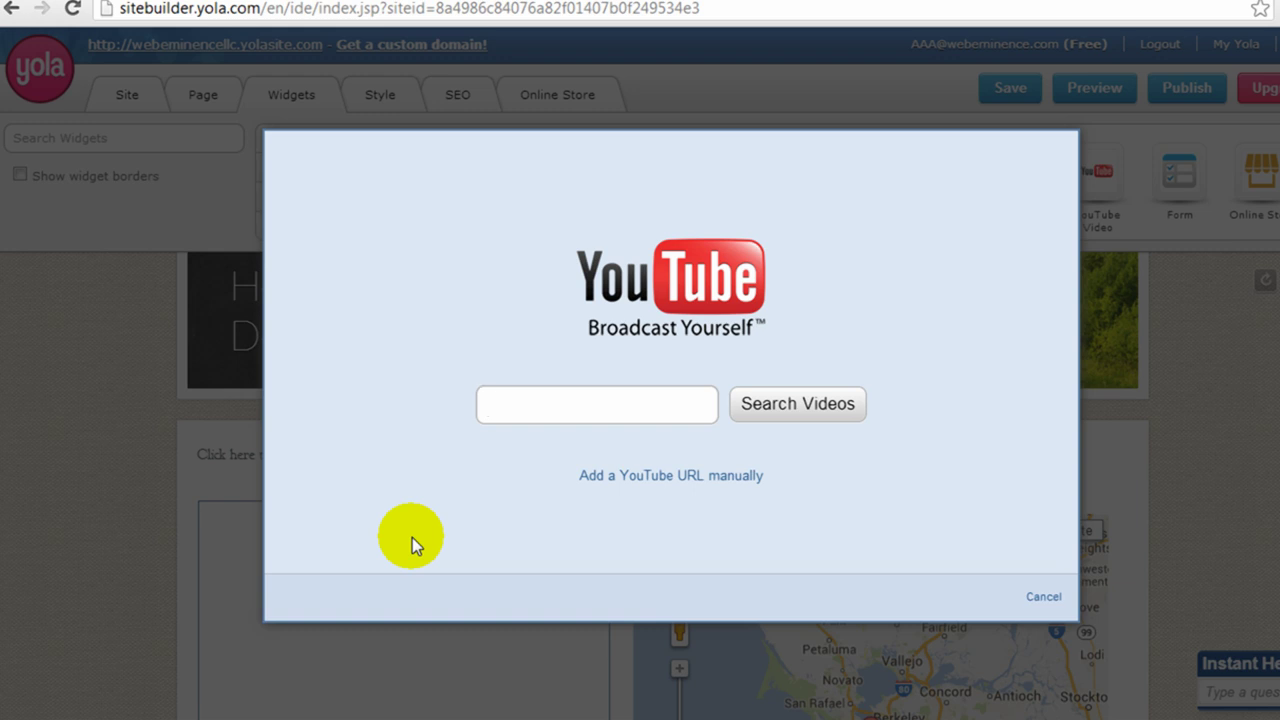
{"action": "left_click", "coordinate": [650, 479]}
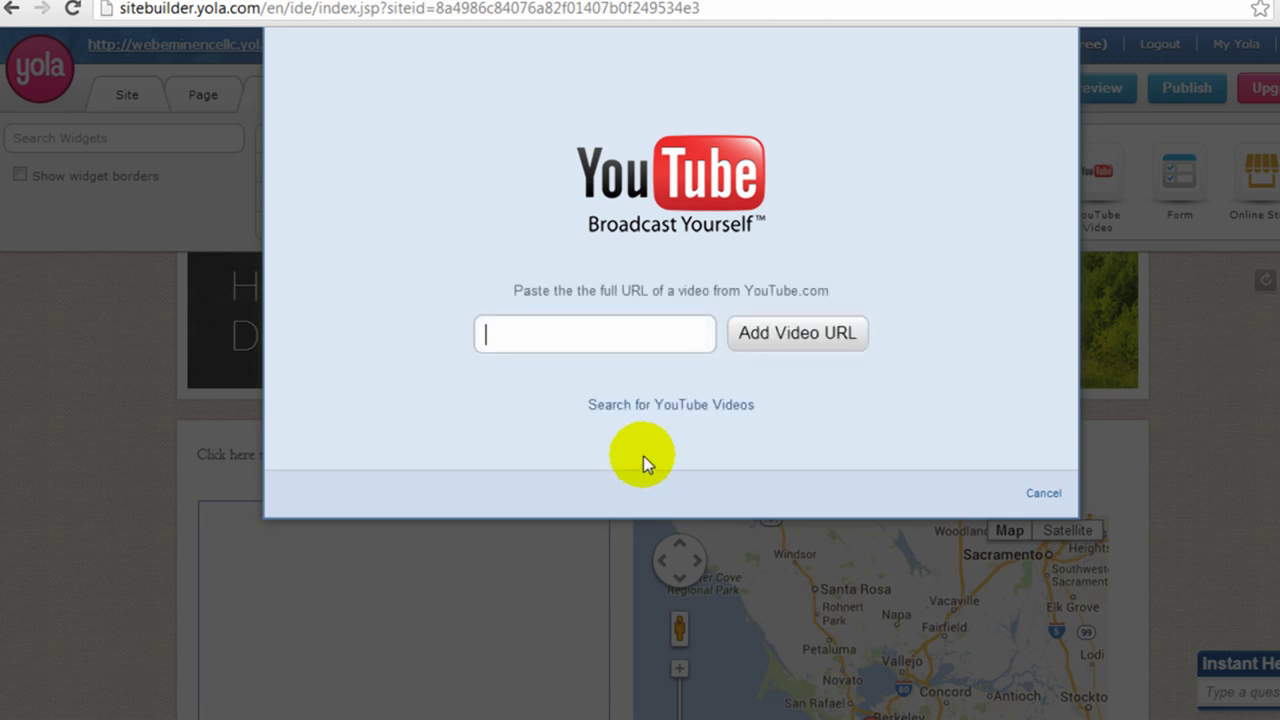
{"action": "left_click", "coordinate": [696, 344]}
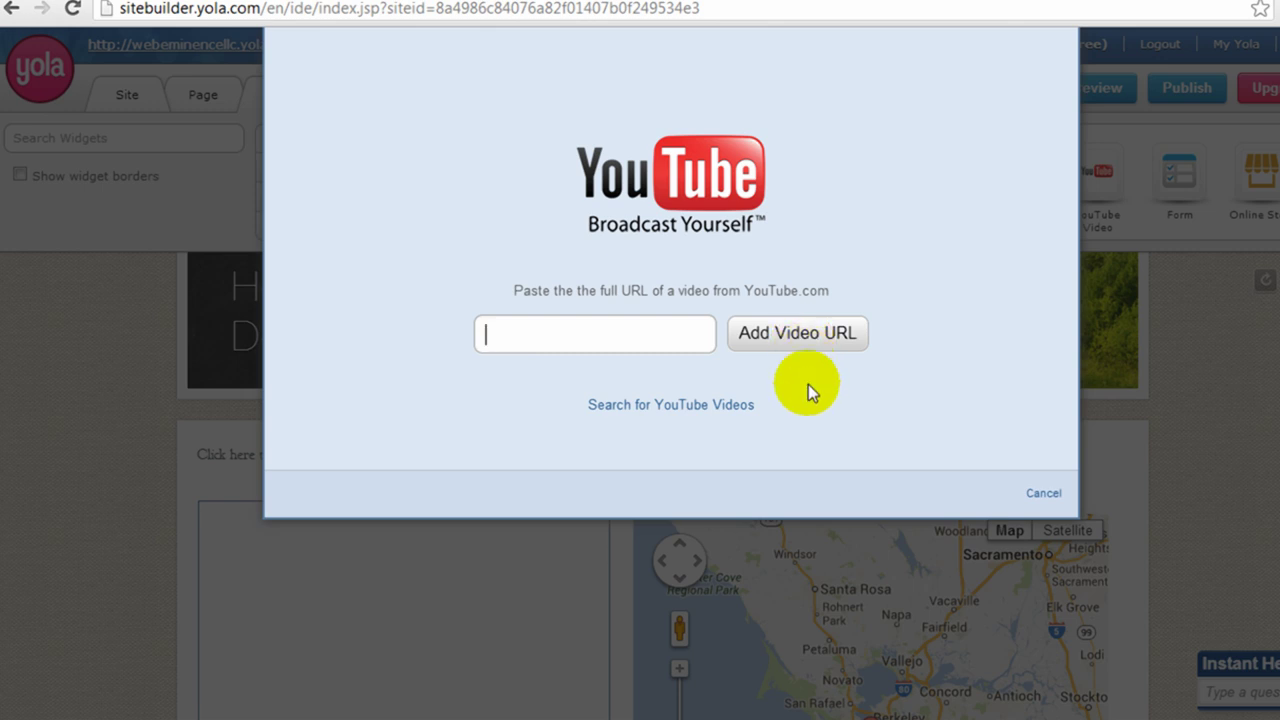
{"action": "right_click", "coordinate": [615, 337]}
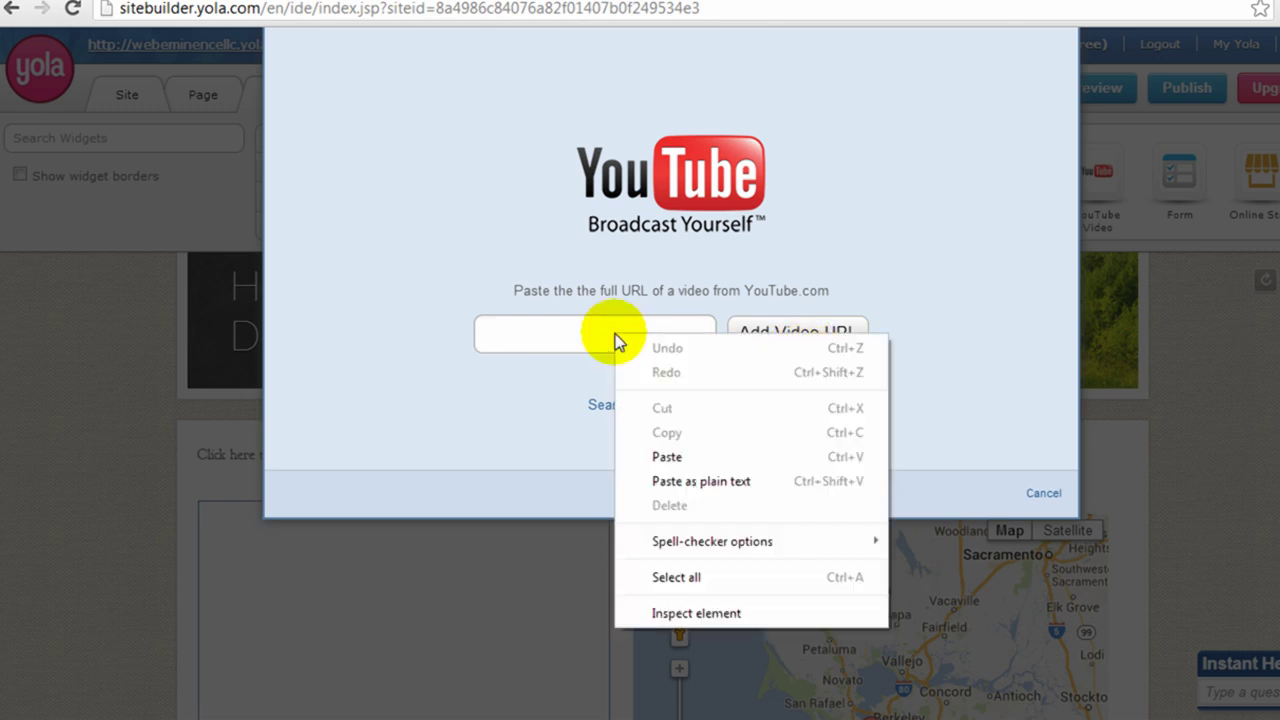
{"action": "left_click", "coordinate": [667, 456]}
{"action": "left_click", "coordinate": [770, 345]}
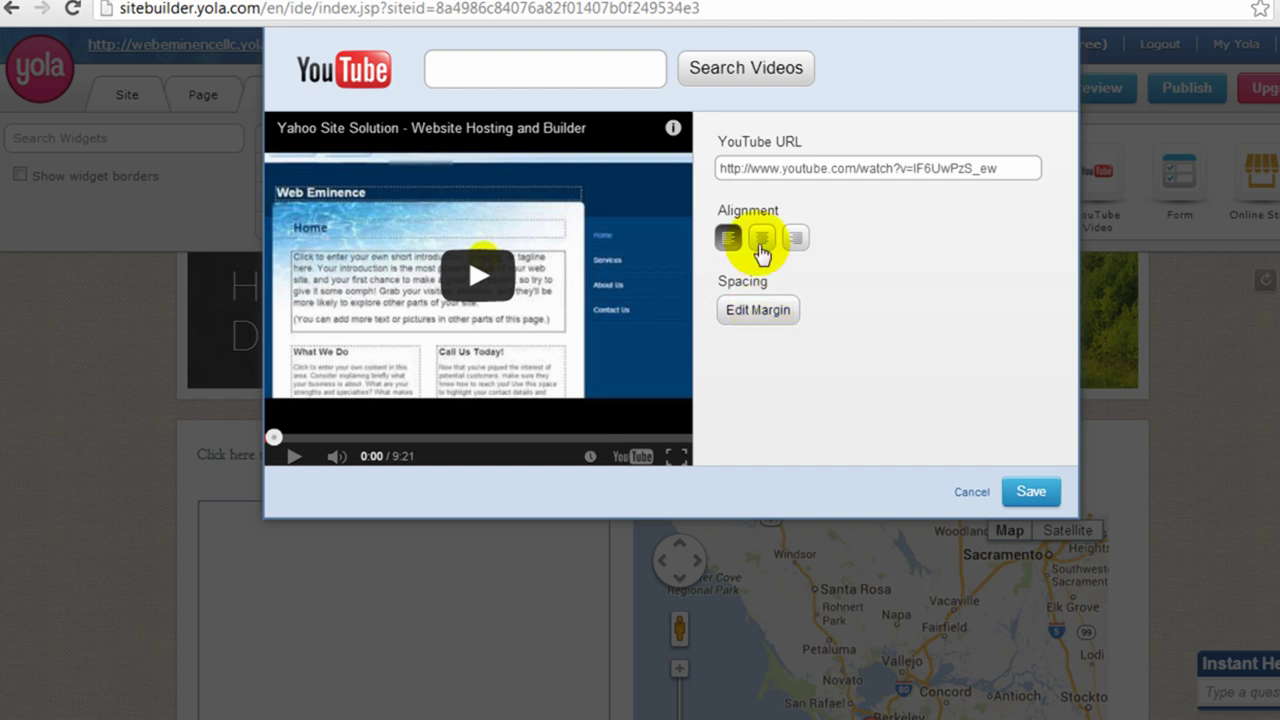
{"action": "left_click", "coordinate": [1028, 491]}
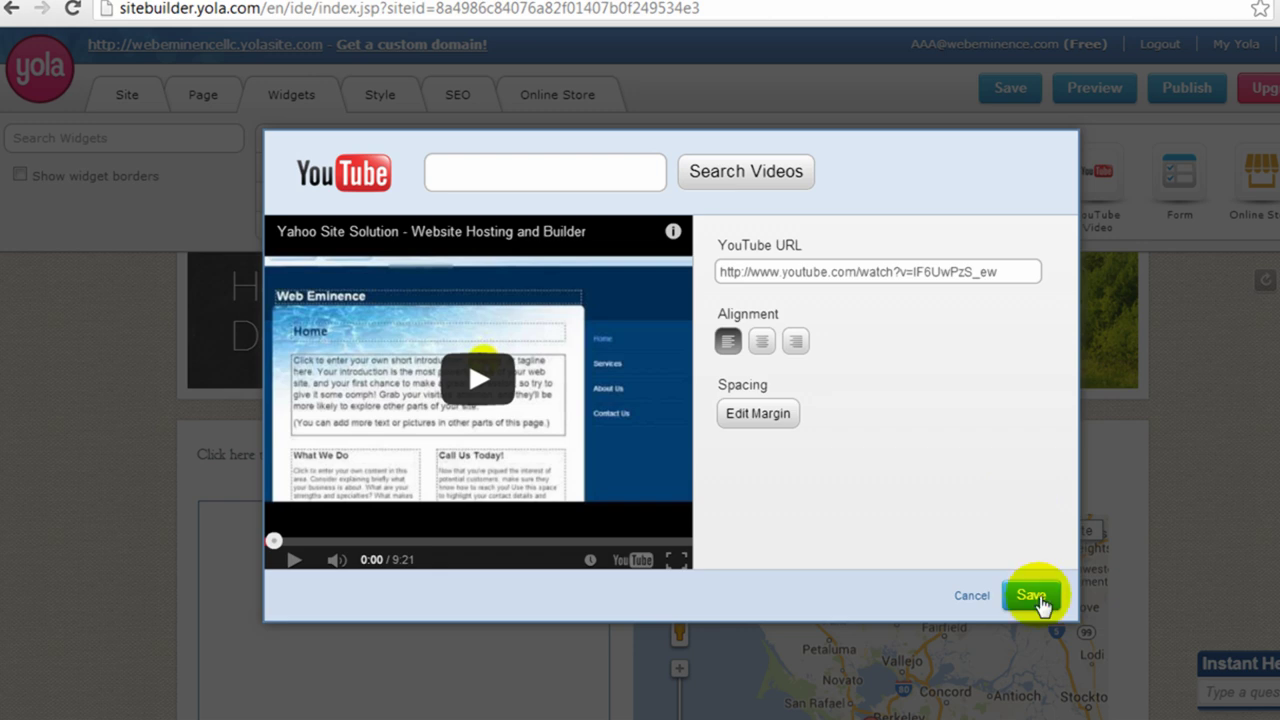
{"action": "left_click", "coordinate": [1032, 596]}
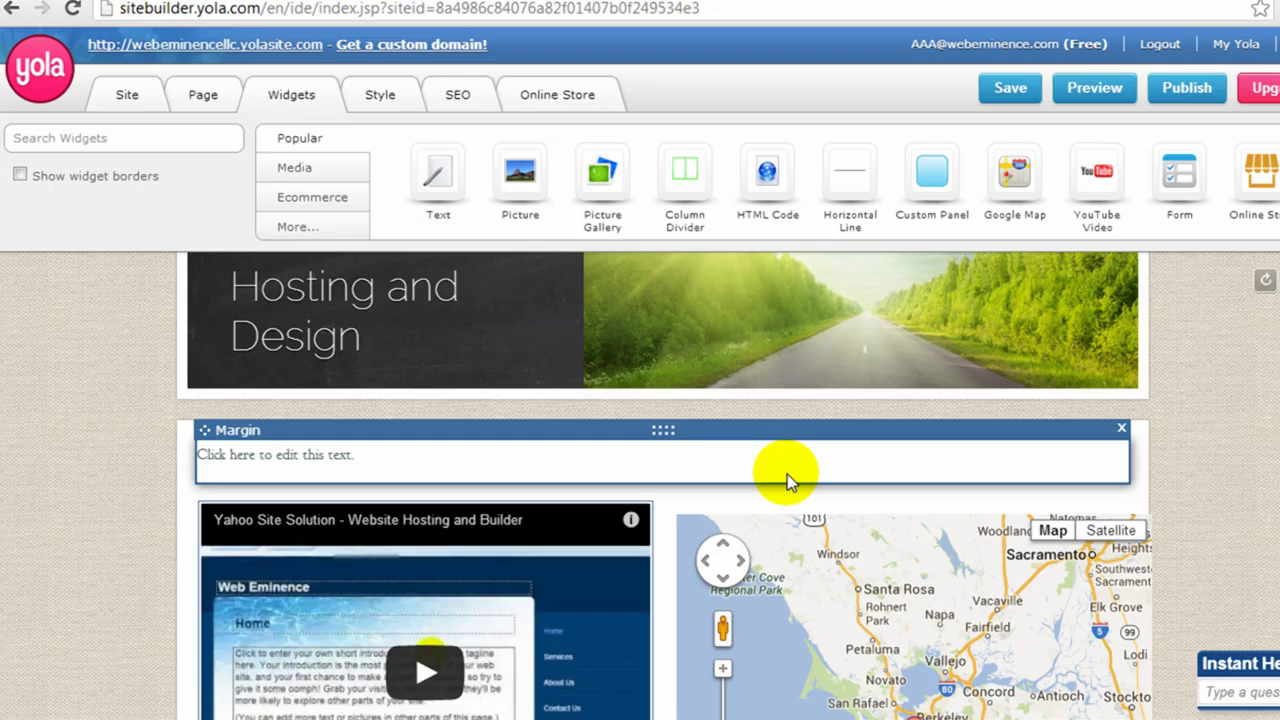
Review the placed video and map, and open the Contact Us page from the site navigation
{"action": "scroll", "coordinate": [787, 474], "scroll_direction": "down", "scroll_amount": 2}
{"action": "mouse_move", "coordinate": [543, 486]}
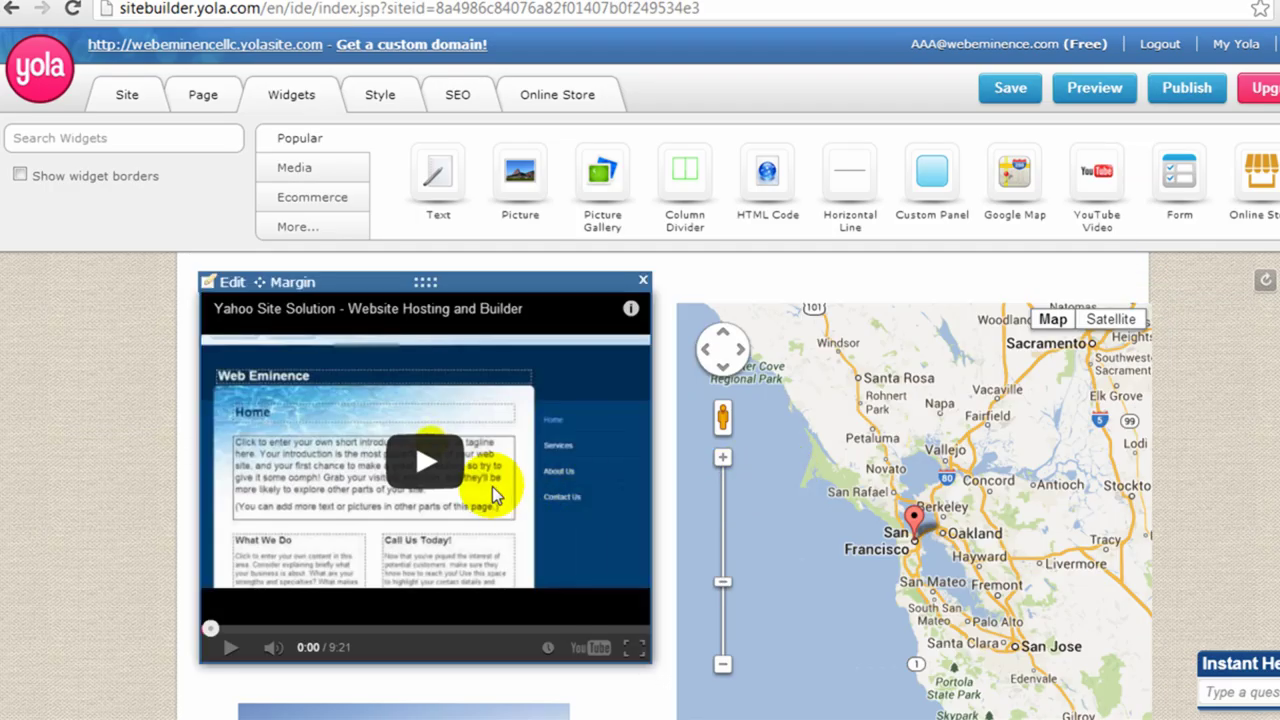
{"action": "scroll", "coordinate": [493, 495], "scroll_direction": "up", "scroll_amount": 1}
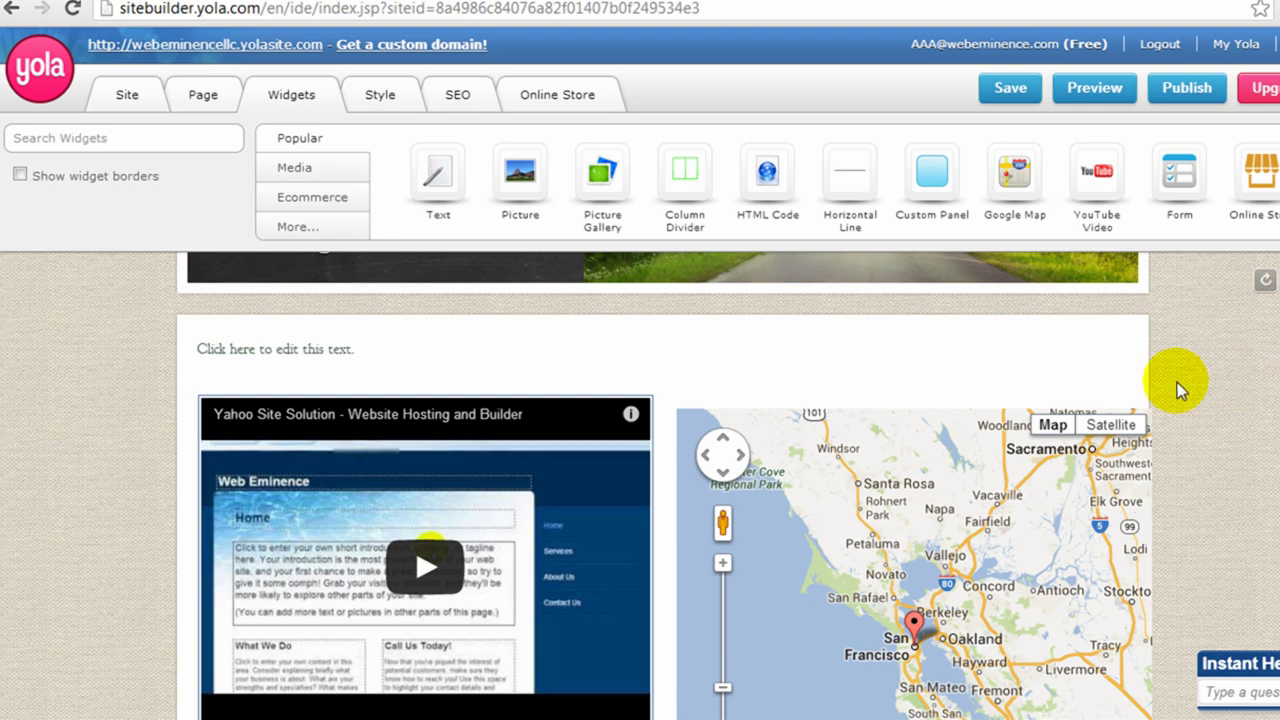
{"action": "scroll", "coordinate": [1138, 380], "scroll_direction": "up", "scroll_amount": 2}
{"action": "scroll", "coordinate": [1050, 340], "scroll_direction": "up", "scroll_amount": 1}
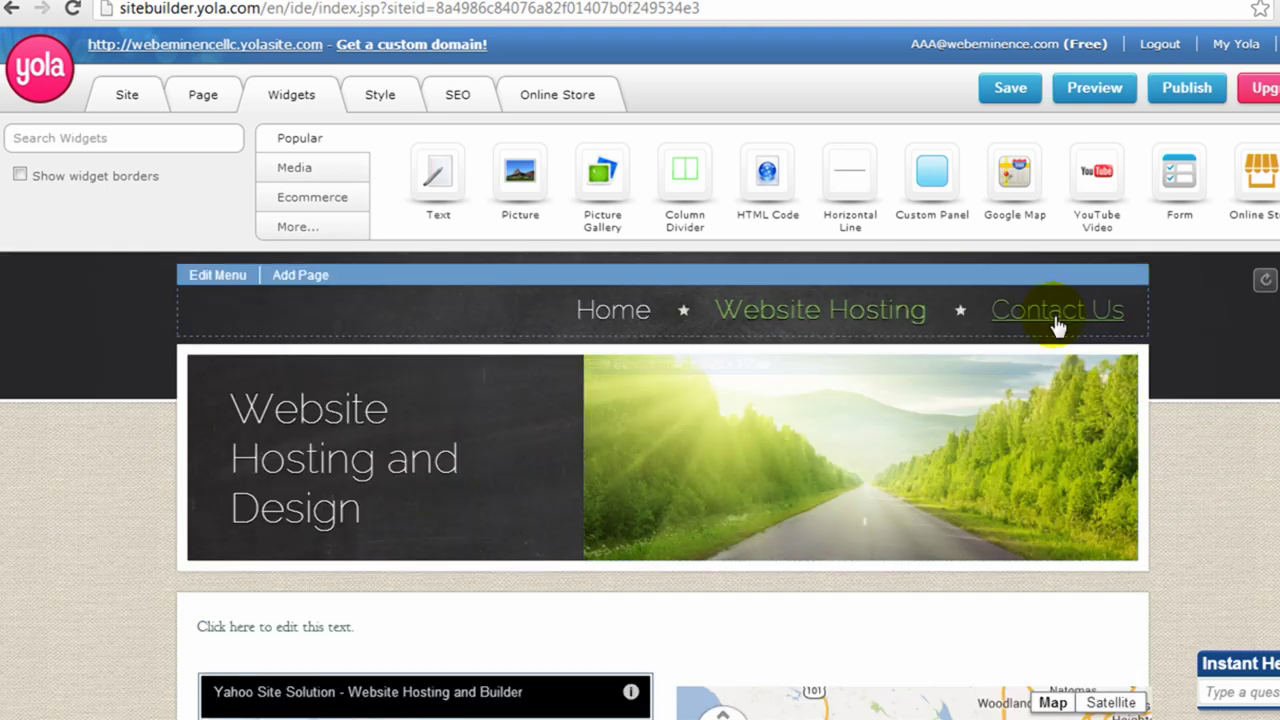
{"action": "left_click", "coordinate": [1055, 320]}
{"action": "left_click", "coordinate": [752, 427]}
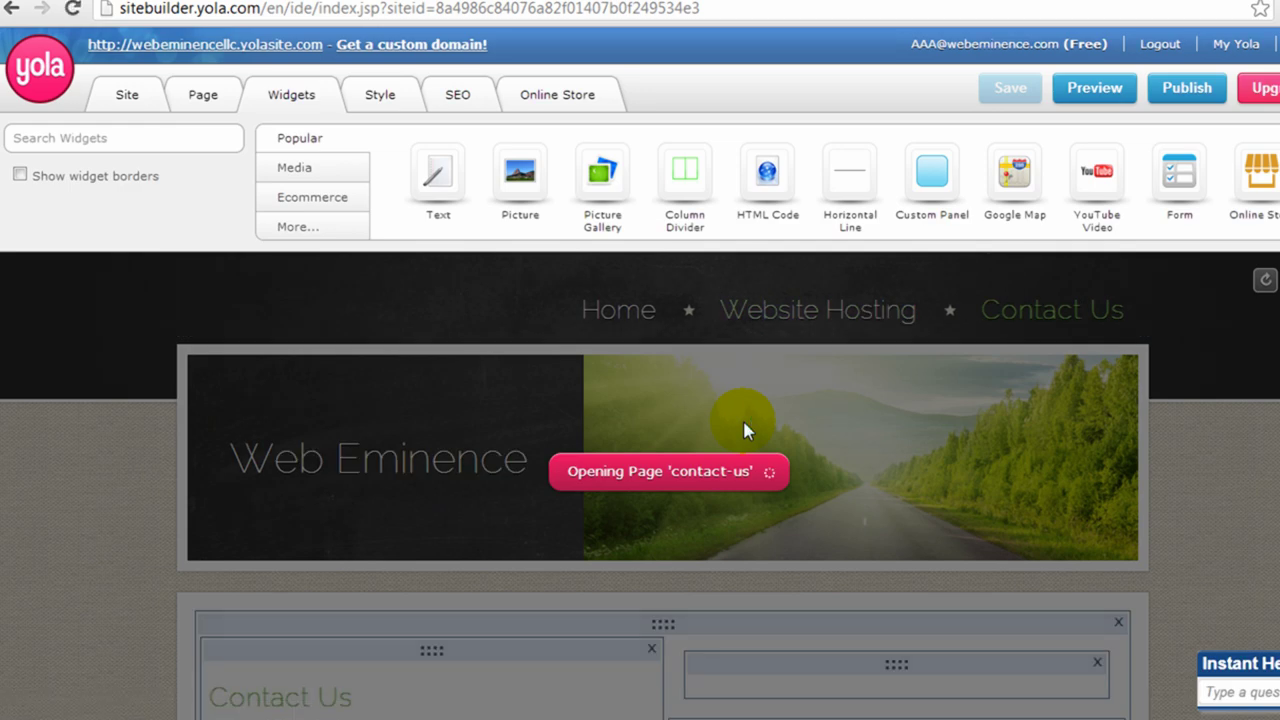
Add a form widget above the map using the Contact Us template, and look over its fields
{"action": "scroll", "coordinate": [747, 422], "scroll_direction": "down", "scroll_amount": 4}
{"action": "scroll", "coordinate": [747, 422], "scroll_direction": "down", "scroll_amount": 2}
{"action": "scroll", "coordinate": [747, 422], "scroll_direction": "up", "scroll_amount": 4}
{"action": "scroll", "coordinate": [747, 422], "scroll_direction": "down", "scroll_amount": 1}
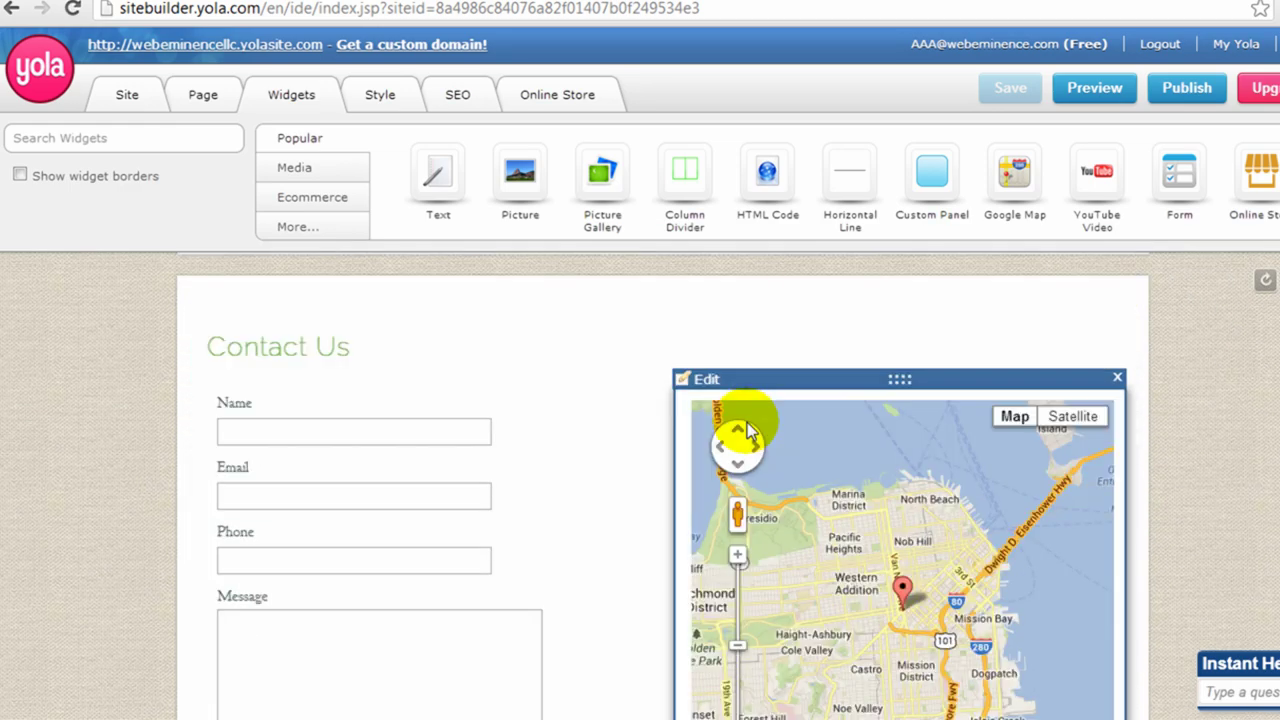
{"action": "left_click_drag", "start_coordinate": [1176, 174], "coordinate": [920, 428]}
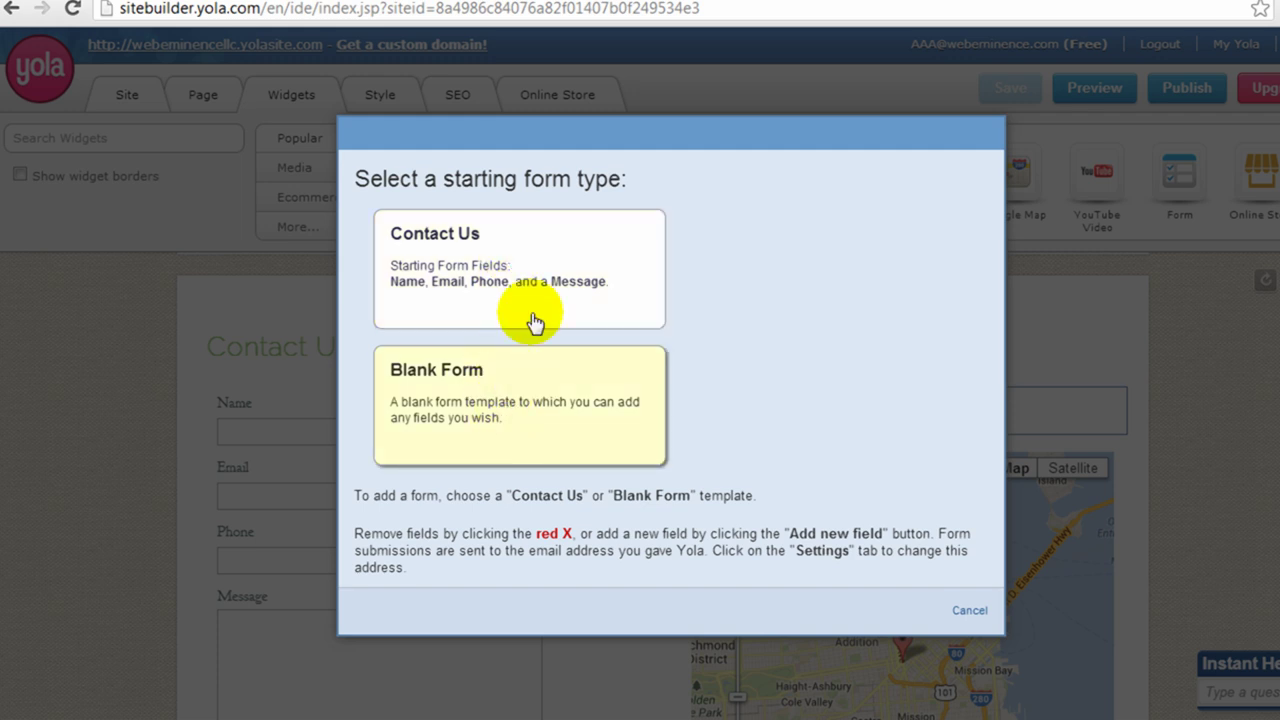
{"action": "left_click", "coordinate": [523, 270]}
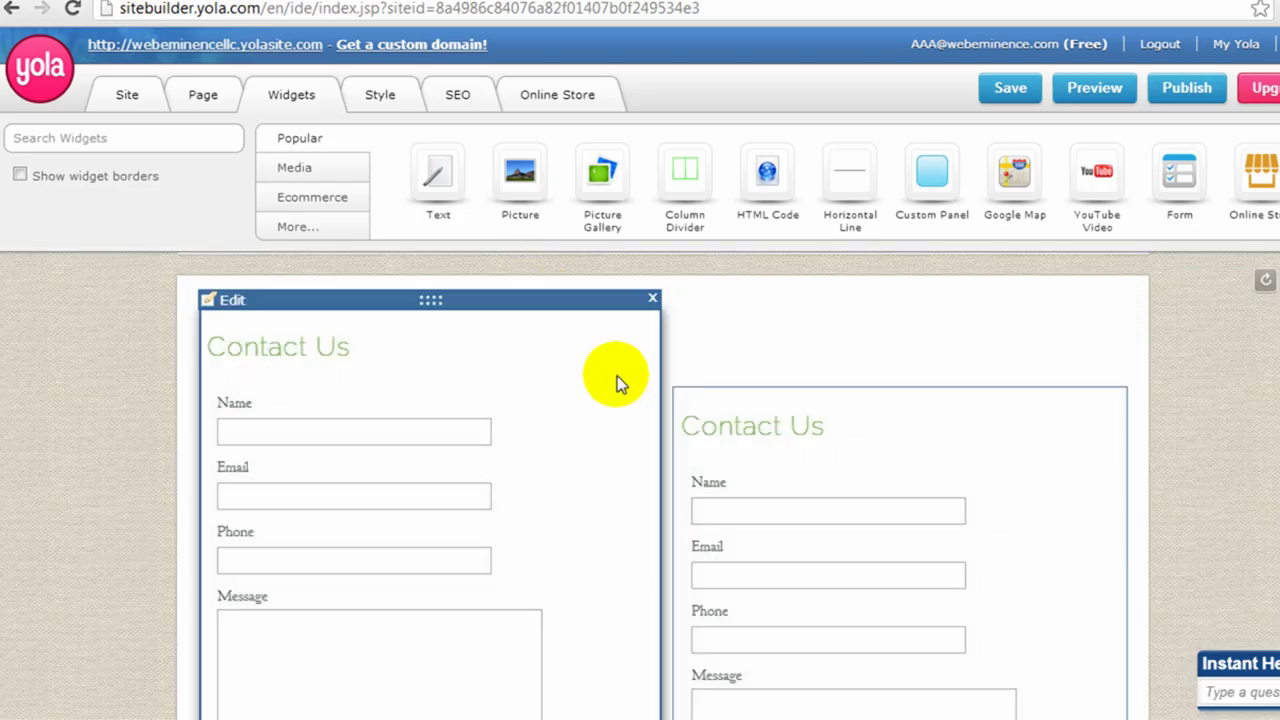
{"action": "scroll", "coordinate": [866, 460], "scroll_direction": "down", "scroll_amount": 3}
{"action": "scroll", "coordinate": [863, 454], "scroll_direction": "up", "scroll_amount": 2}
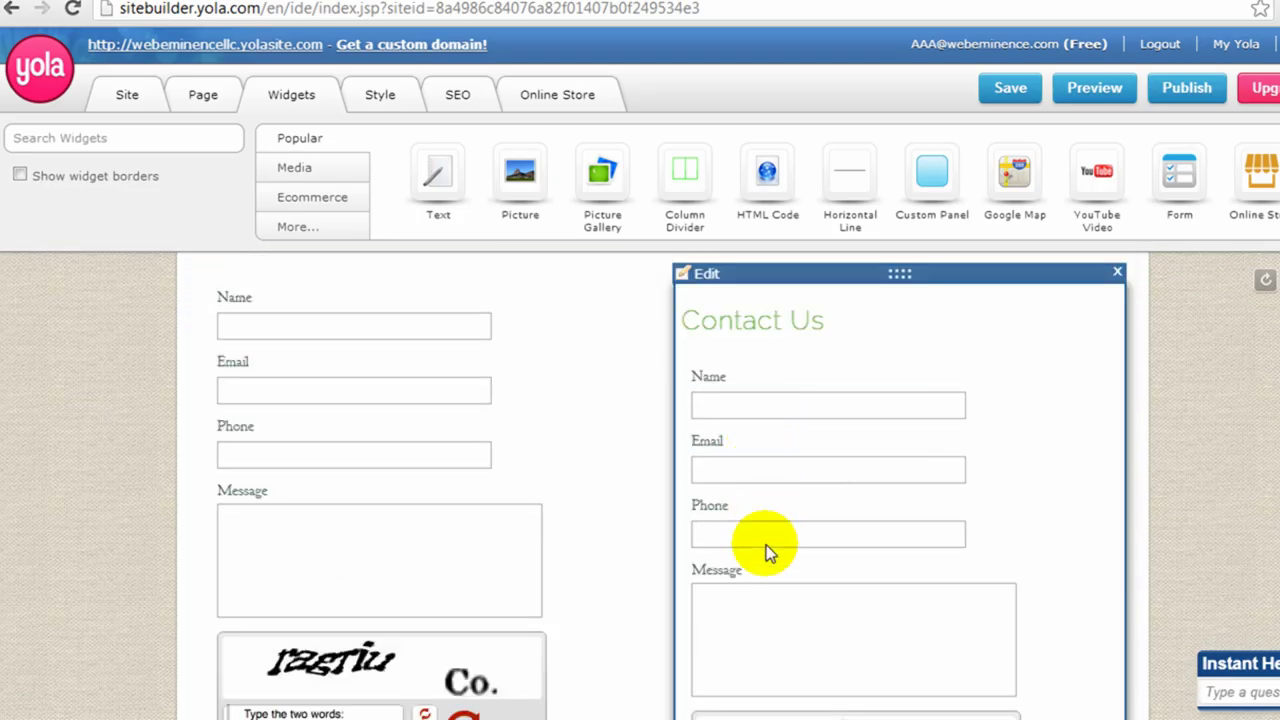
{"action": "scroll", "coordinate": [769, 547], "scroll_direction": "down", "scroll_amount": 3}
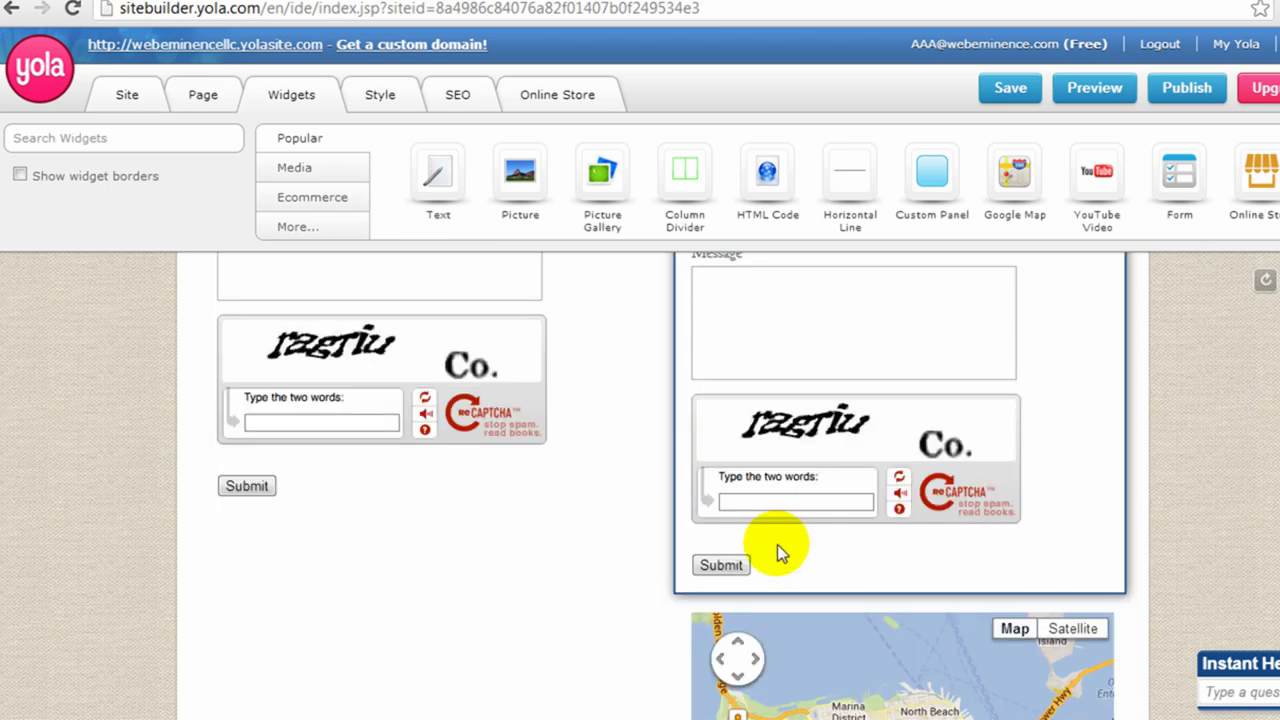
{"action": "scroll", "coordinate": [862, 533], "scroll_direction": "up", "scroll_amount": 5}
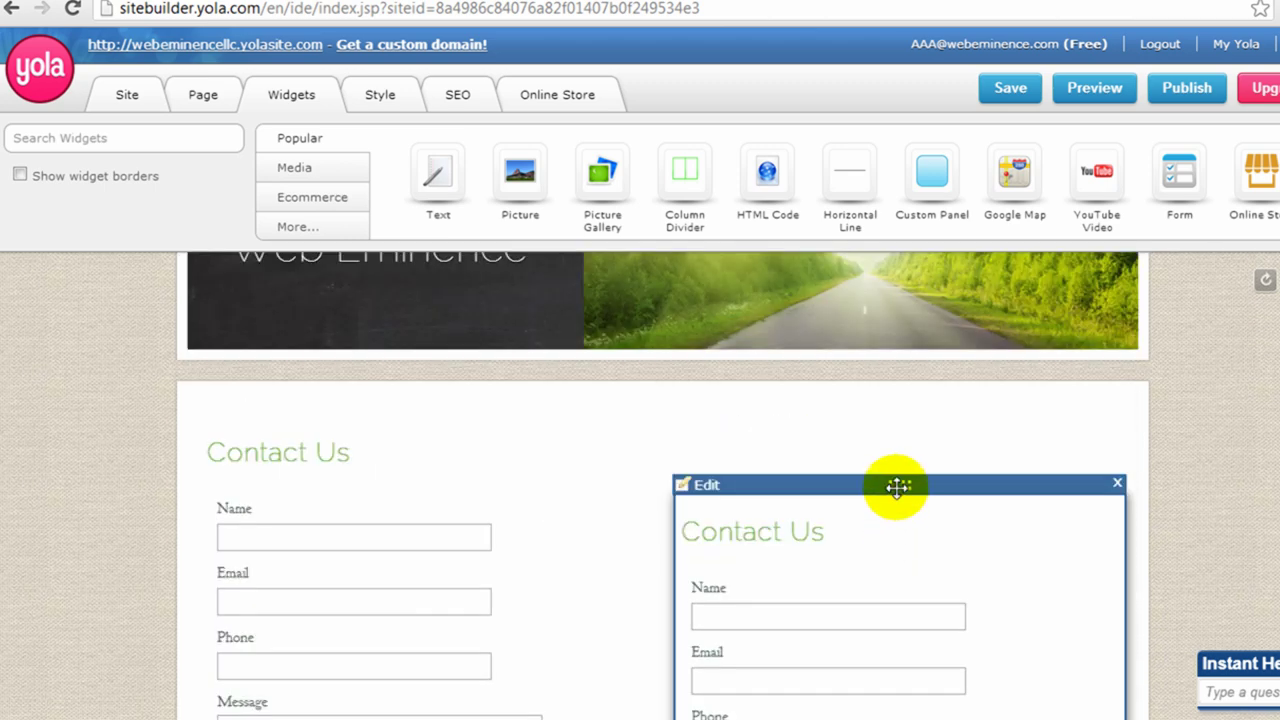
Examine the new form's submission e-mail and completion message settings, and close them without saving
{"action": "double_click", "coordinate": [752, 491]}
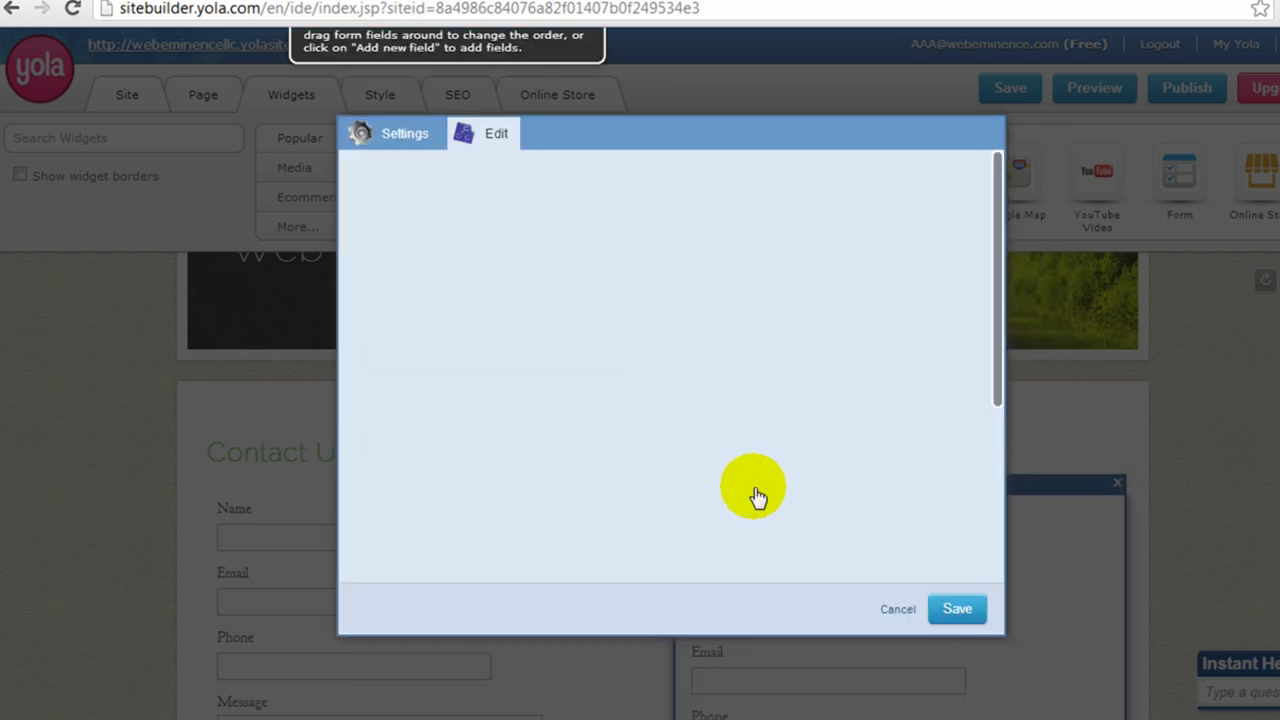
{"action": "left_click", "coordinate": [417, 140]}
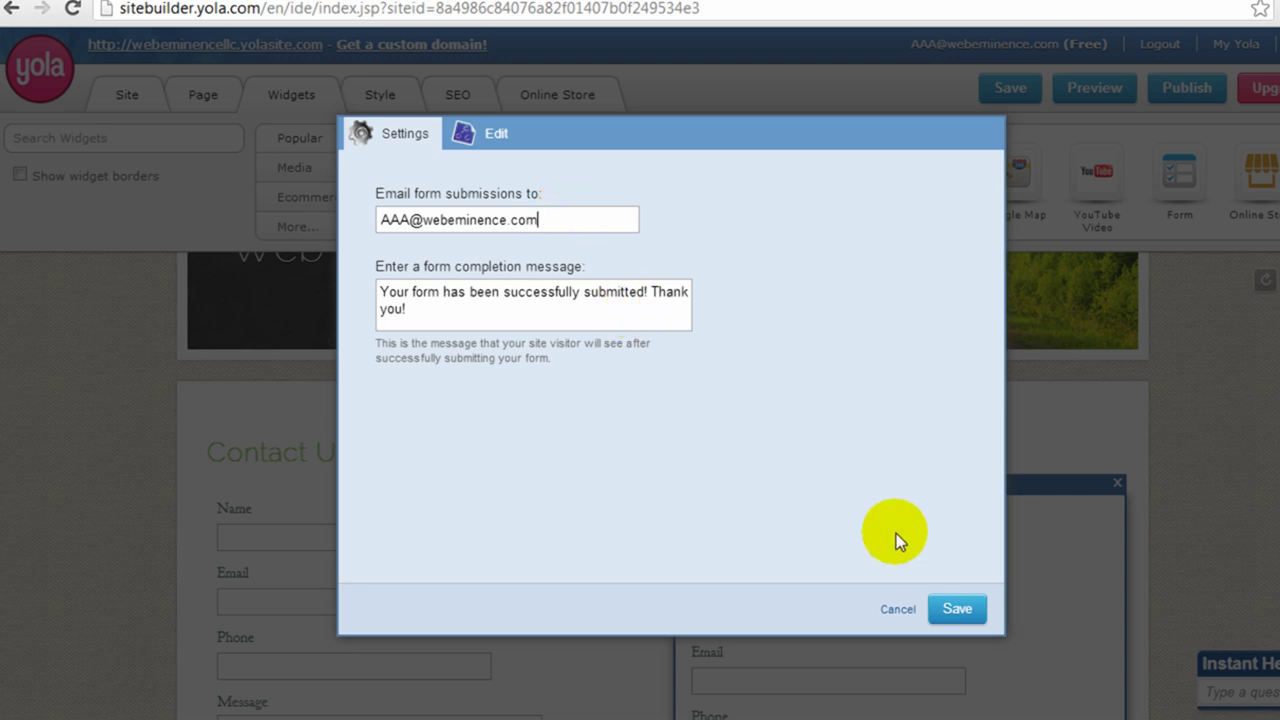
{"action": "left_click", "coordinate": [897, 609]}
Delete the added Contact Us form above the map
{"action": "scroll", "coordinate": [970, 465], "scroll_direction": "down", "scroll_amount": 2}
{"action": "left_click", "coordinate": [1117, 272]}
{"action": "left_click", "coordinate": [718, 380]}
Read the description of the Online Store widget
{"action": "scroll", "coordinate": [750, 468], "scroll_direction": "up", "scroll_amount": 1}
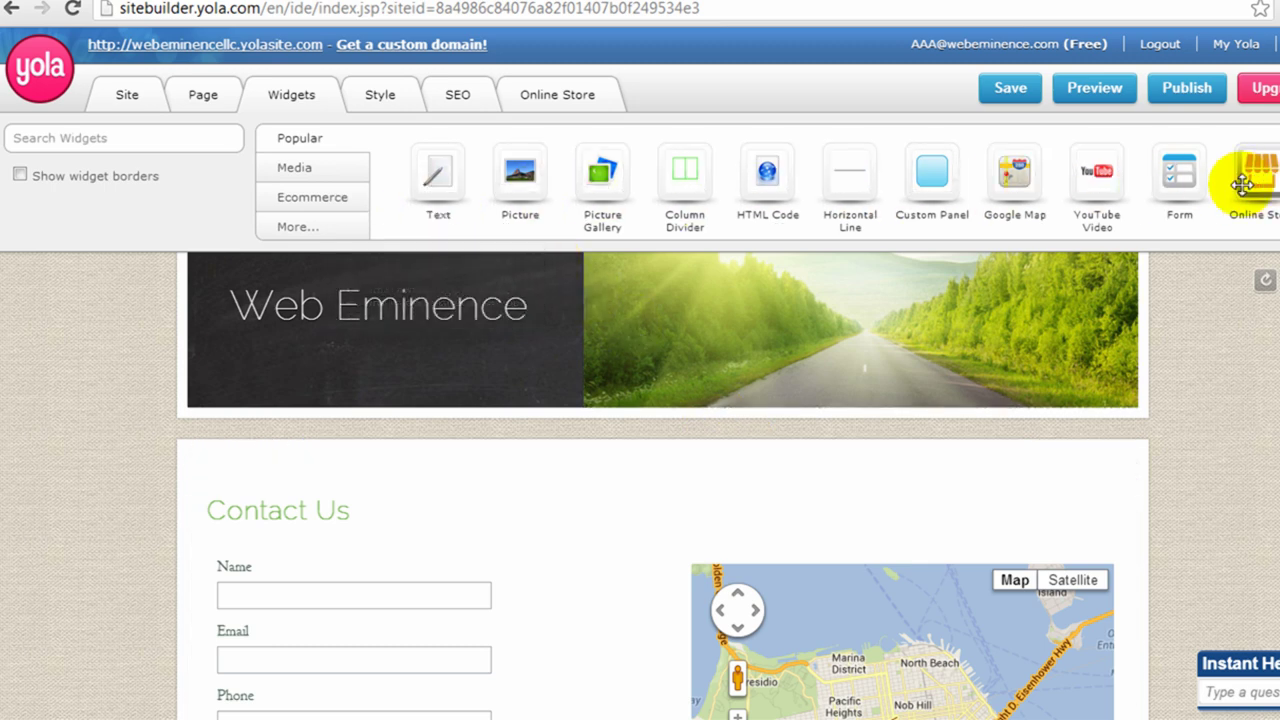
{"action": "mouse_move", "coordinate": [1262, 189]}
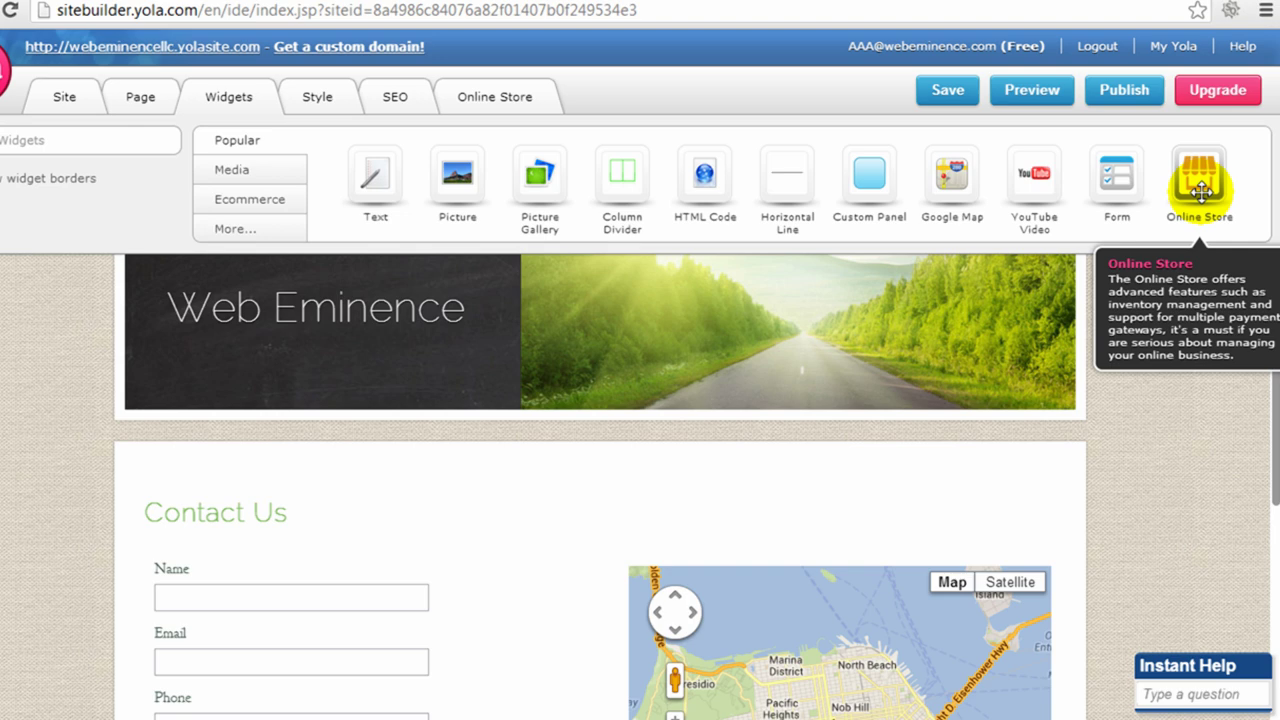
Browse the widgets offered in the Media, Ecommerce, Social, Forms and Misc categories, and return to the Popular ones
{"action": "left_click", "coordinate": [245, 170]}
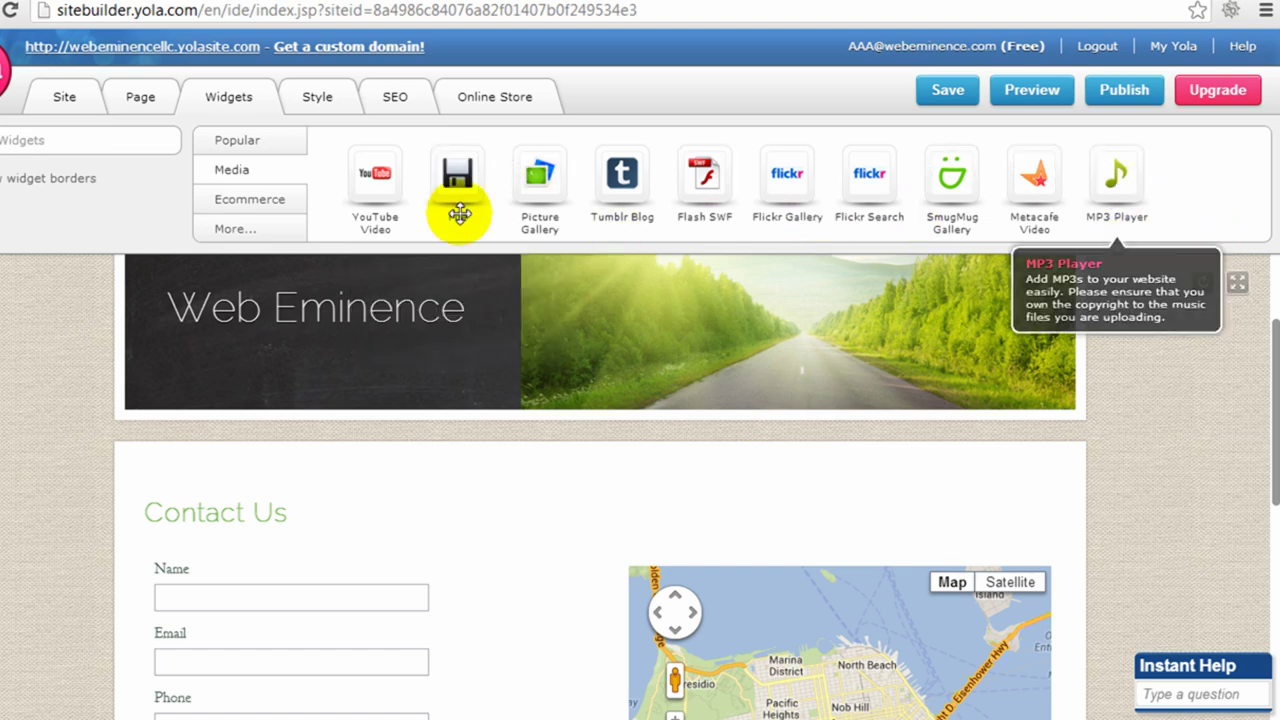
{"action": "left_click", "coordinate": [288, 202]}
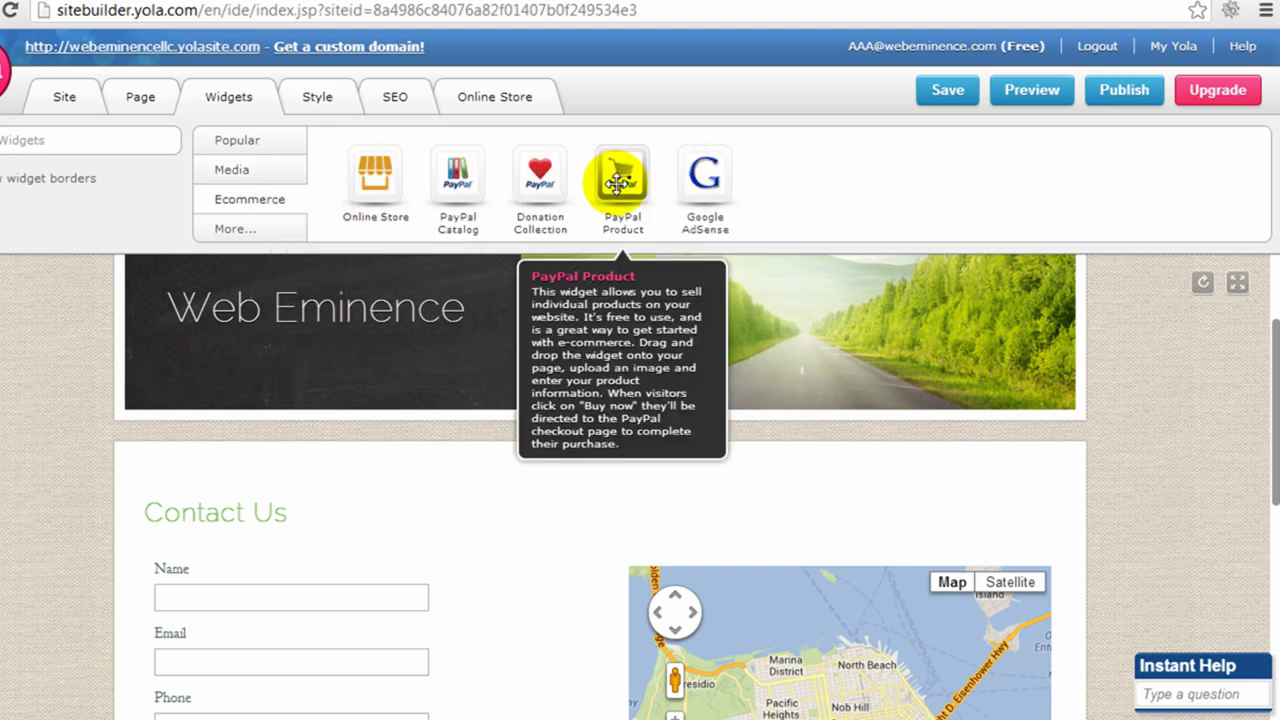
{"action": "left_click", "coordinate": [238, 227]}
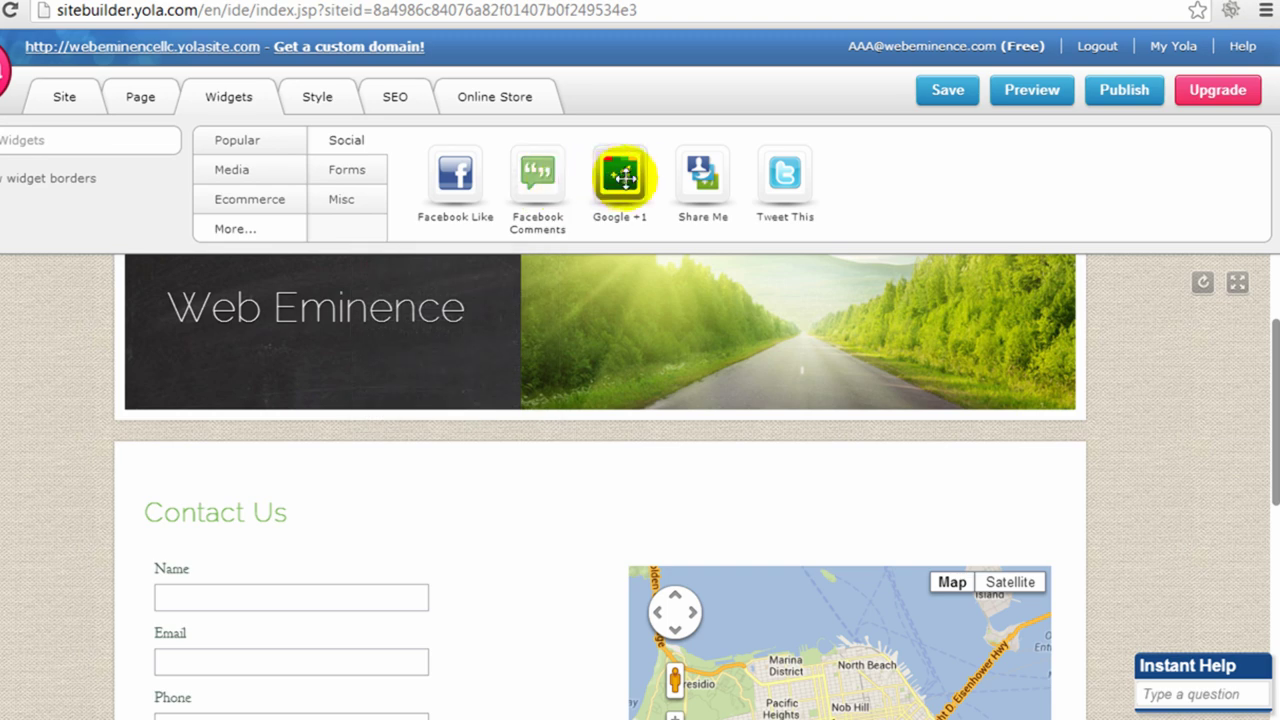
{"action": "left_click", "coordinate": [370, 185]}
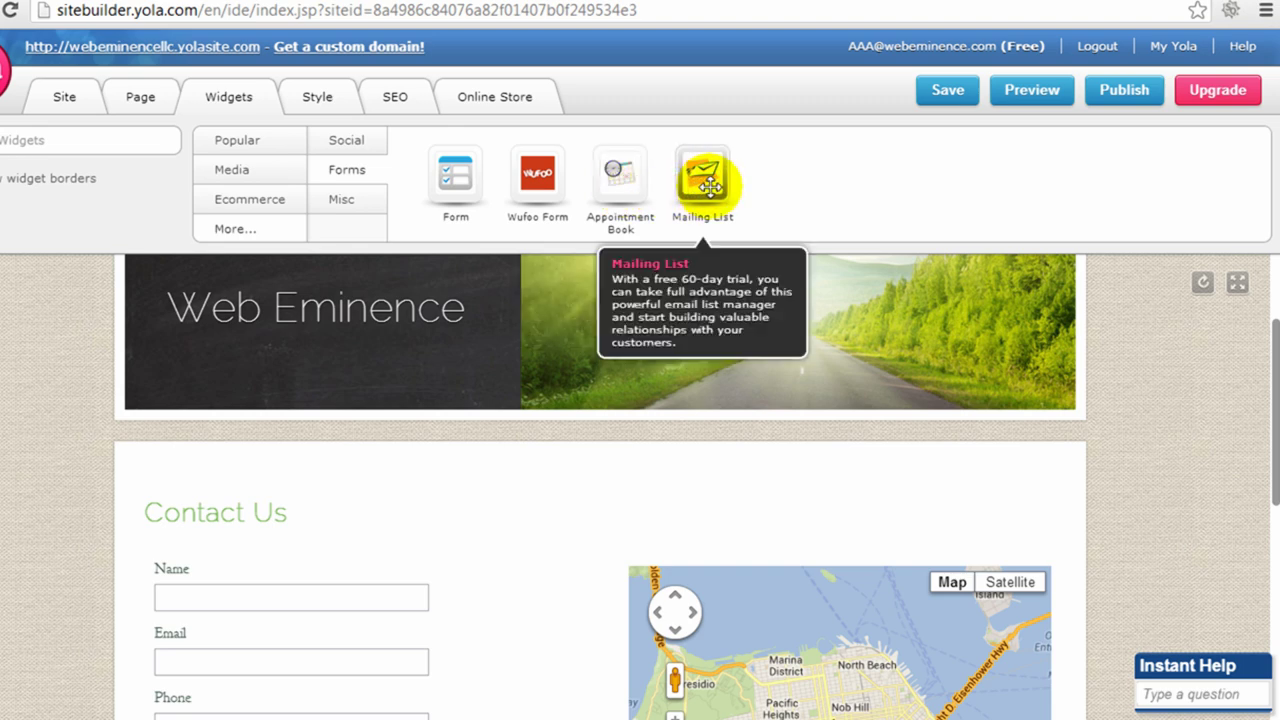
{"action": "left_click", "coordinate": [343, 201]}
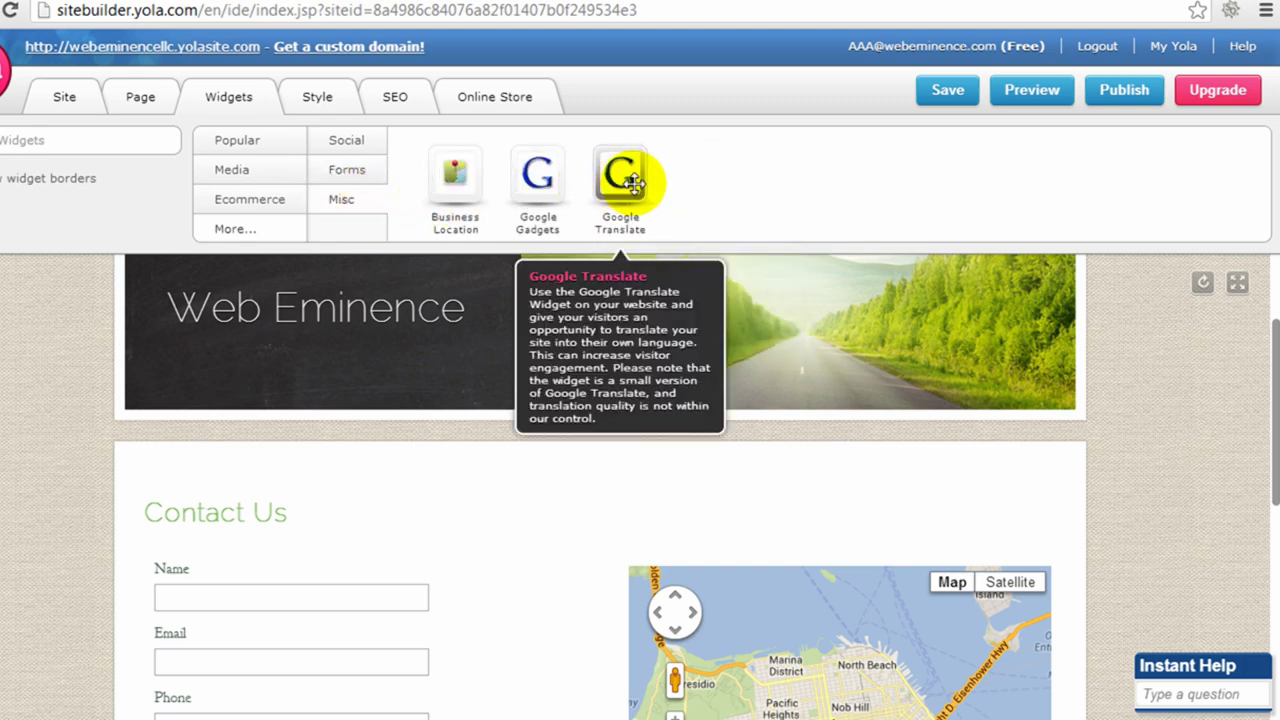
{"action": "left_click", "coordinate": [237, 143]}
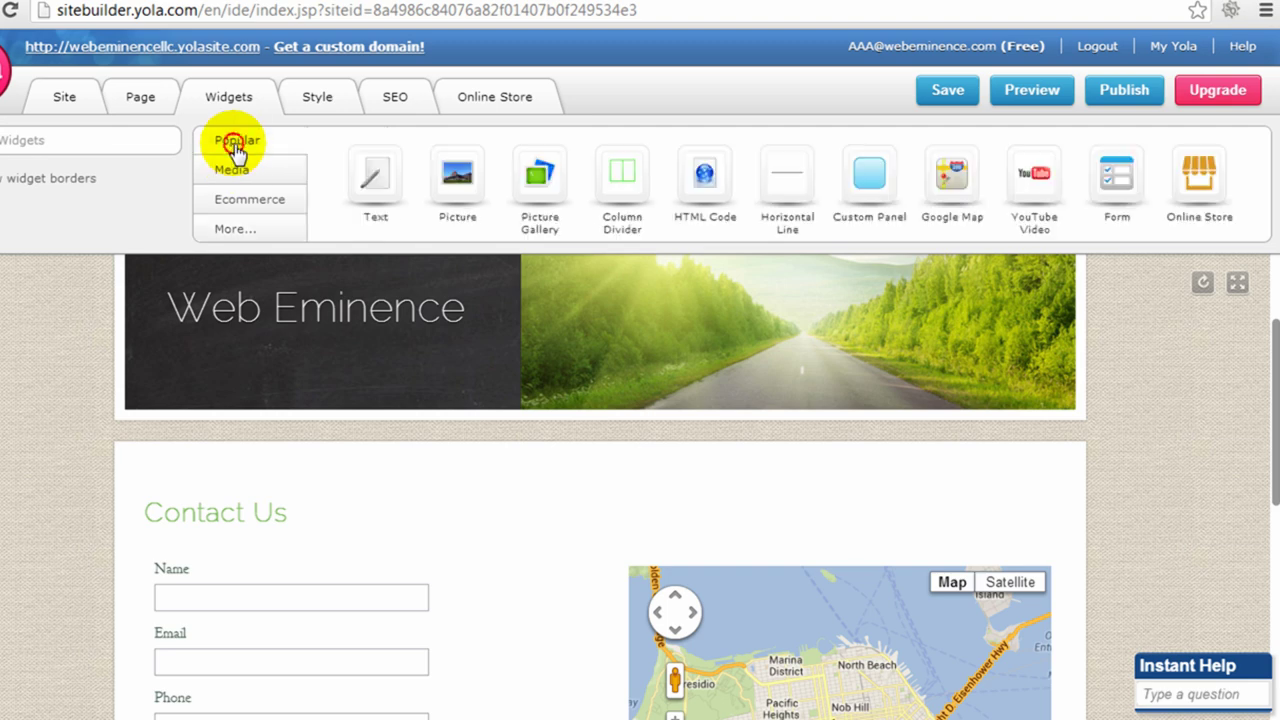
{"action": "left_click_drag", "start_coordinate": [372, 178], "coordinate": [624, 434]}
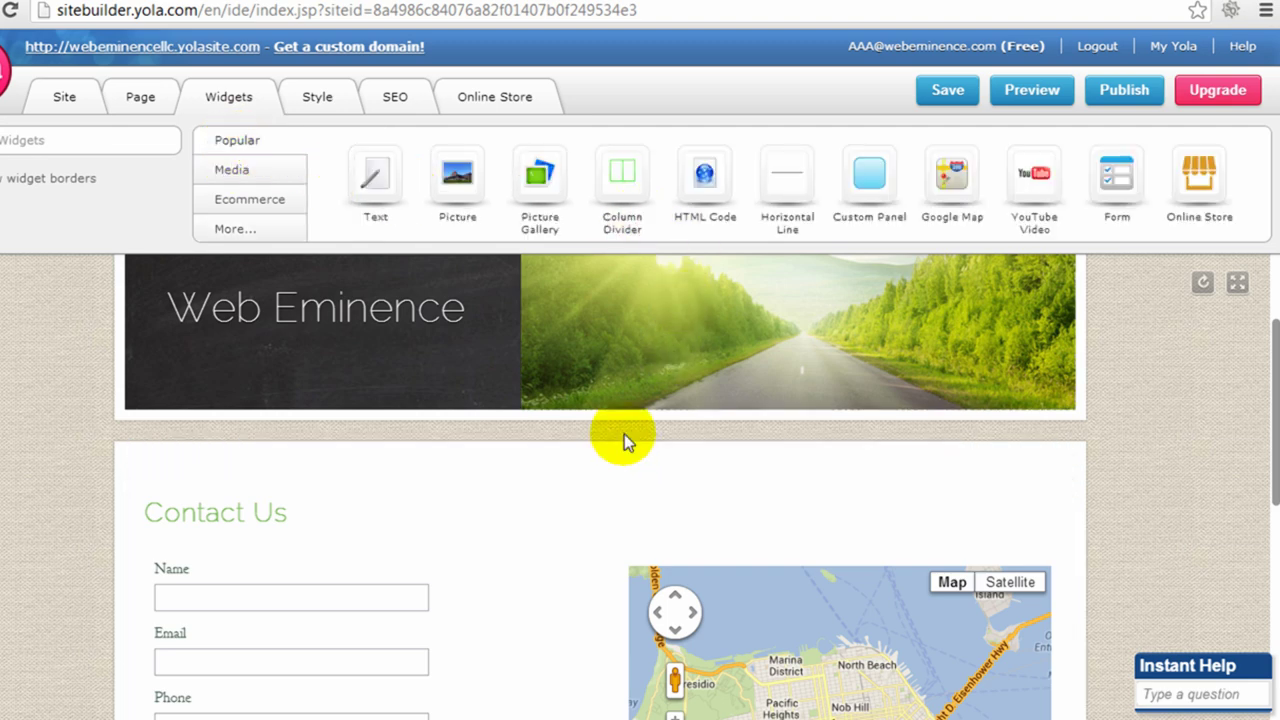
Save the Contact Us page changes and publish the site to the web
{"action": "left_click", "coordinate": [967, 100]}
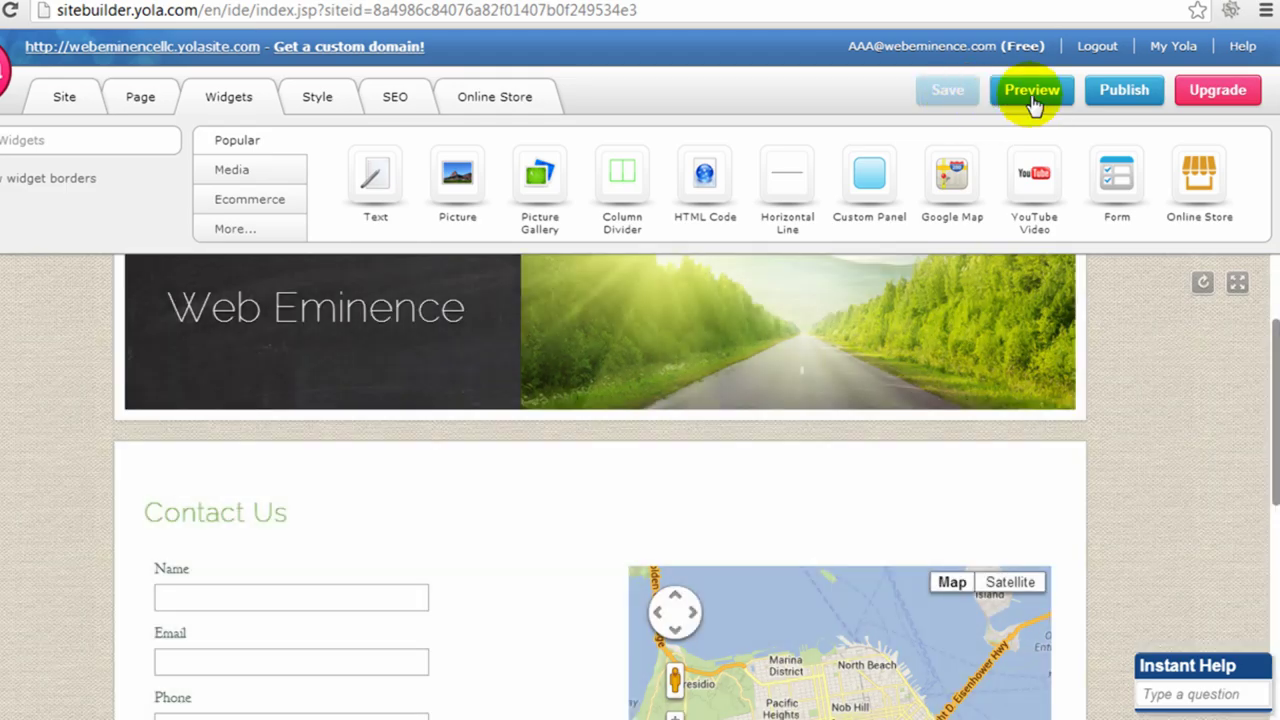
{"action": "left_click", "coordinate": [1124, 96]}
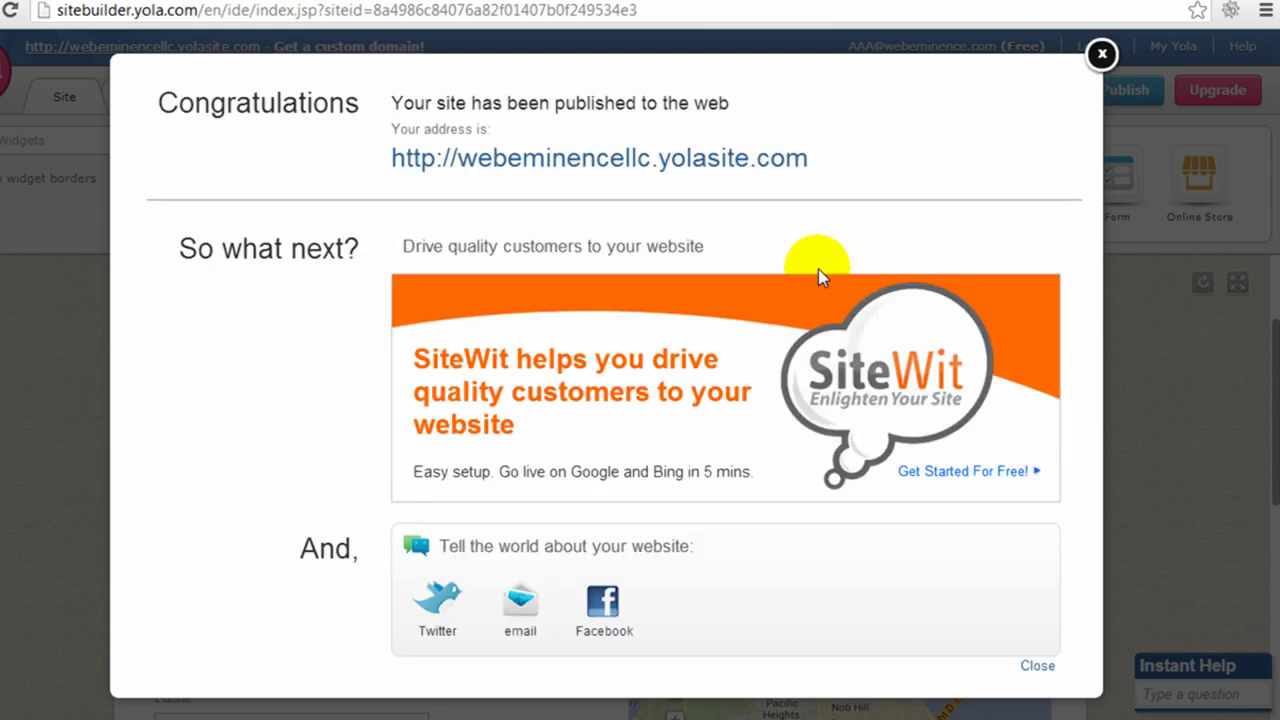
Open the published site at webeminencellc.yolasite.com and look over its Home page down to the picture gallery and custom panel
{"action": "left_click", "coordinate": [716, 180]}
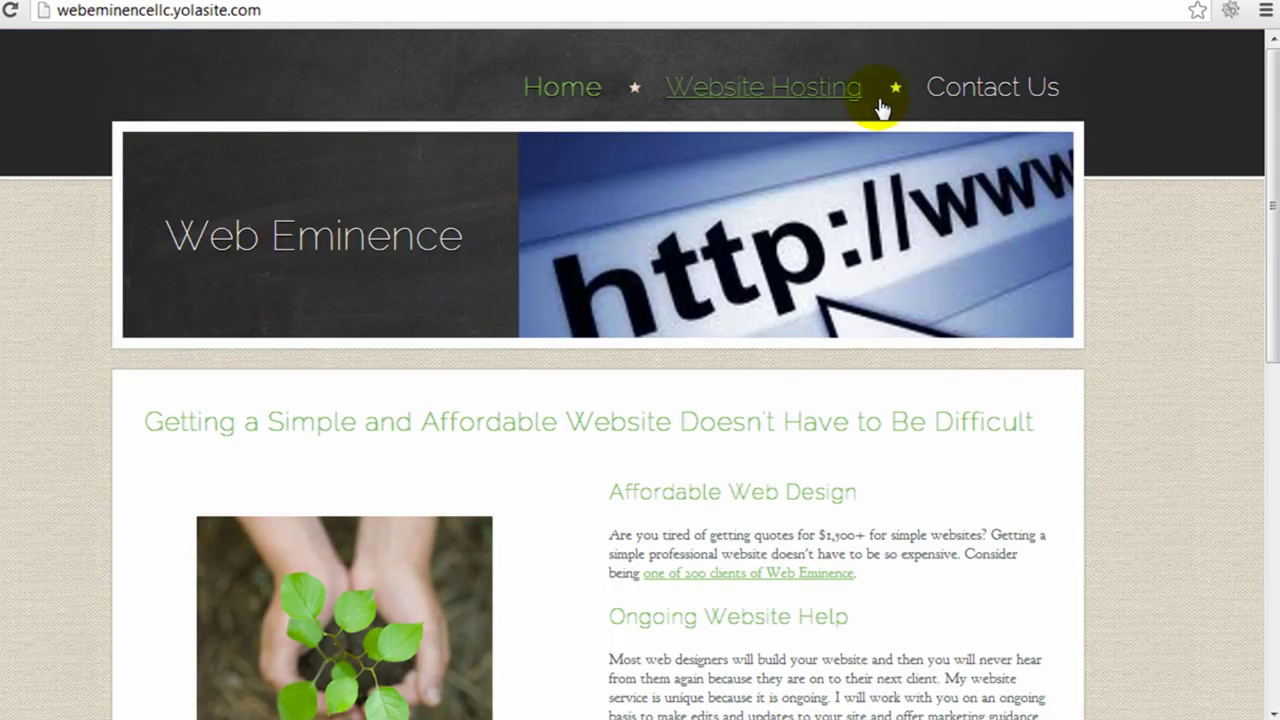
{"action": "left_click_drag", "start_coordinate": [1272, 97], "coordinate": [1270, 345]}
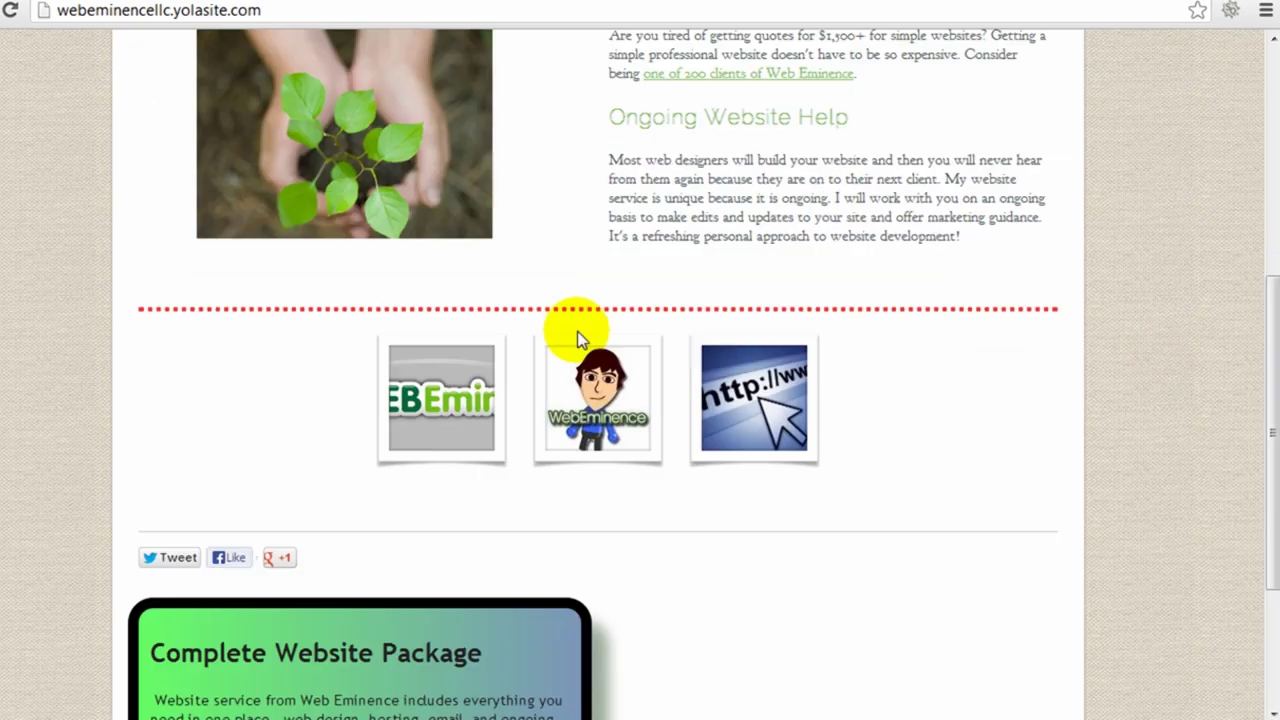